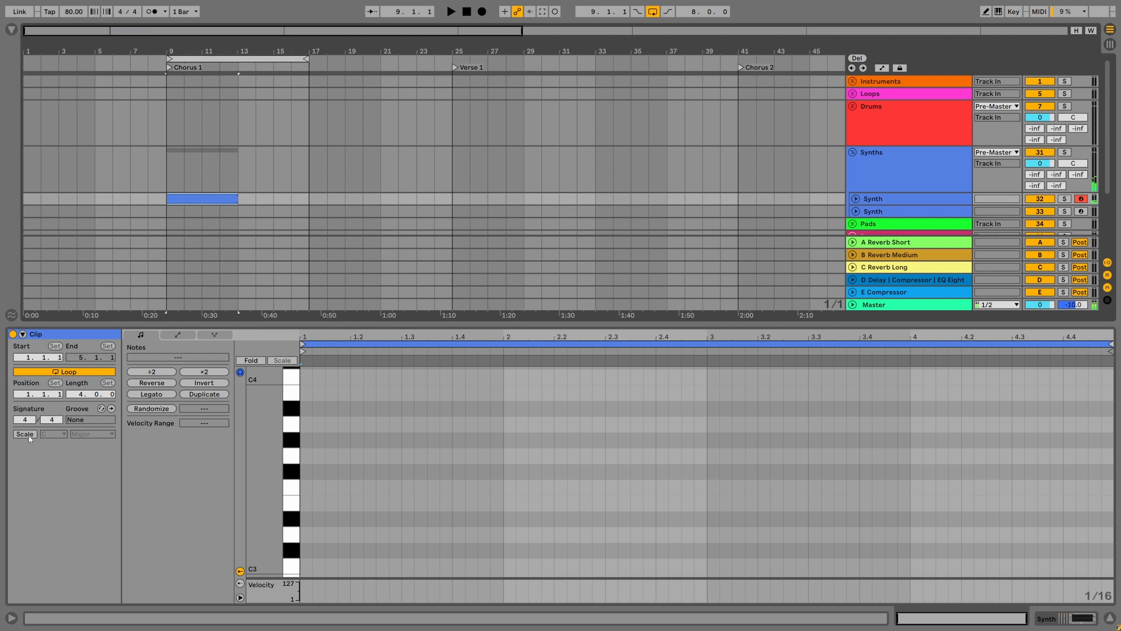
# - Enable the scale setting for the MIDI clip with root note G and the Major scale
pyautogui.click(29, 436)
pyautogui.click(64, 435)
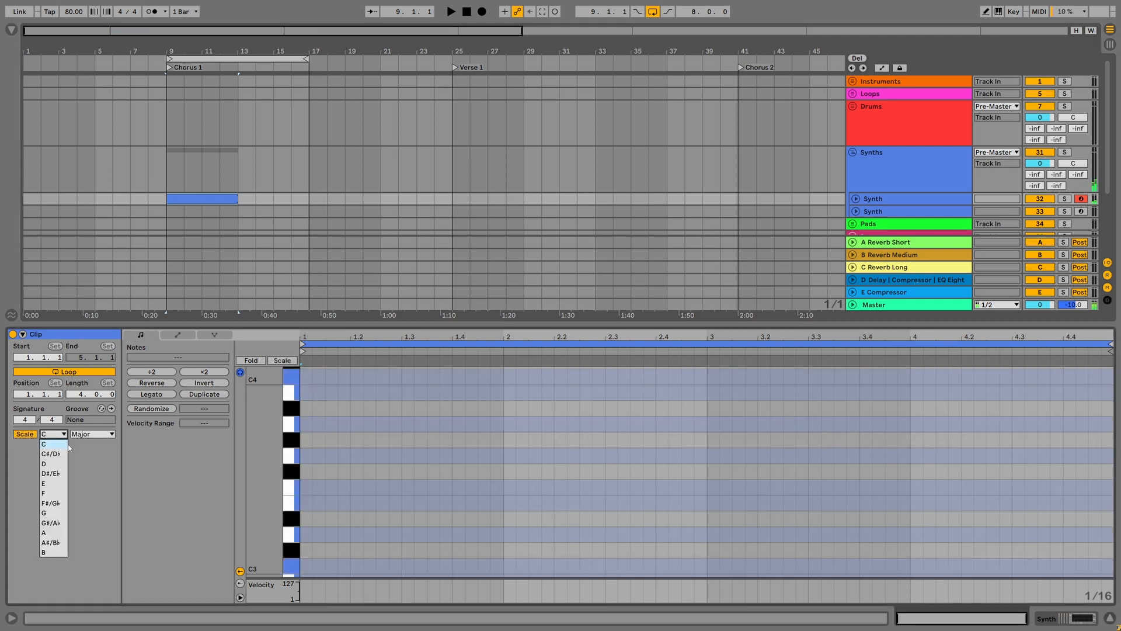
pyautogui.click(55, 513)
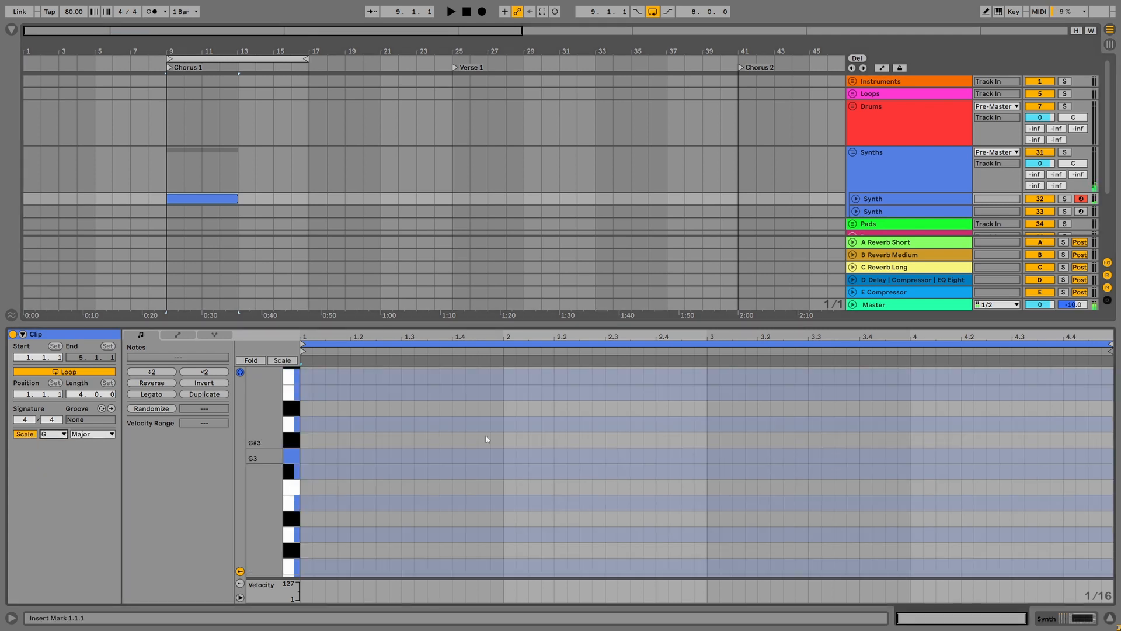
# - Enter one-bar root notes in the clip: G3 in bar 1, A3 in bar 2, B3 in bar 3 and E3 in bar 4
pyautogui.scroll(-3, 492, 380)
pyautogui.click(338, 447)
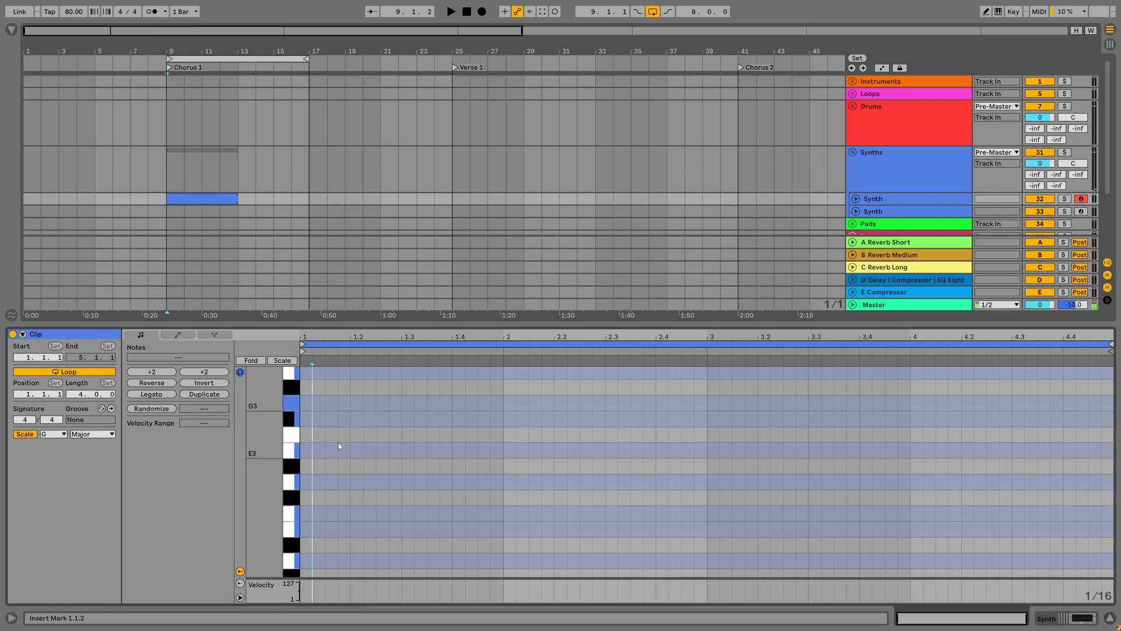
pyautogui.doubleClick(306, 403)
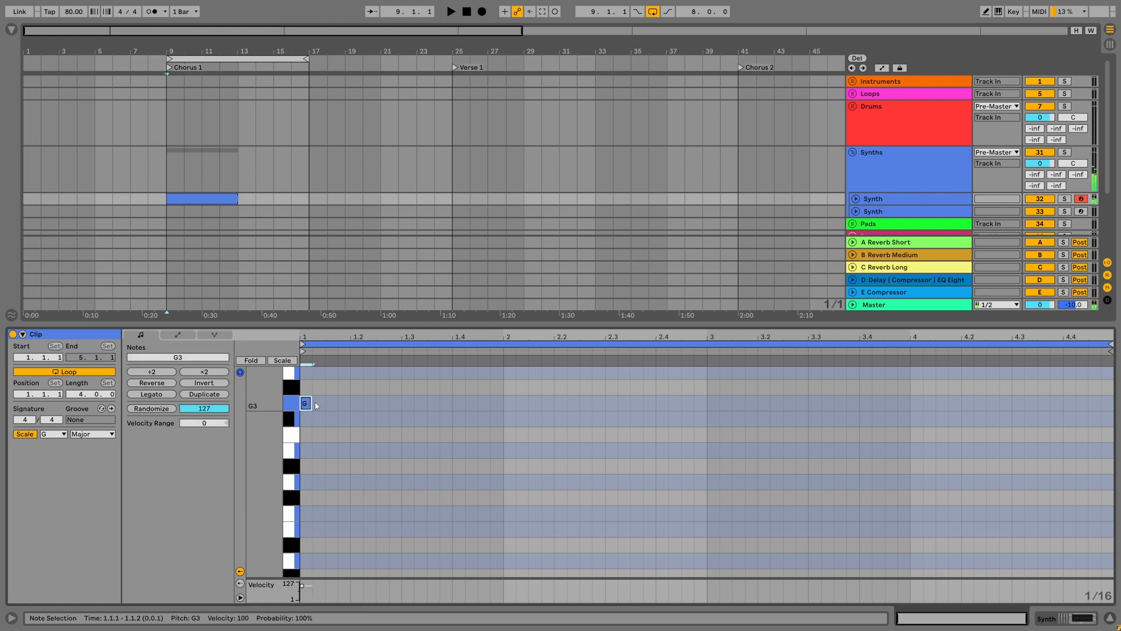
pyautogui.moveTo(311, 403); pyautogui.dragTo(910, 405)
pyautogui.doubleClick(509, 399)
pyautogui.doubleClick(713, 407)
pyautogui.doubleClick(917, 516)
pyautogui.moveTo(921, 517); pyautogui.dragTo(1113, 516)
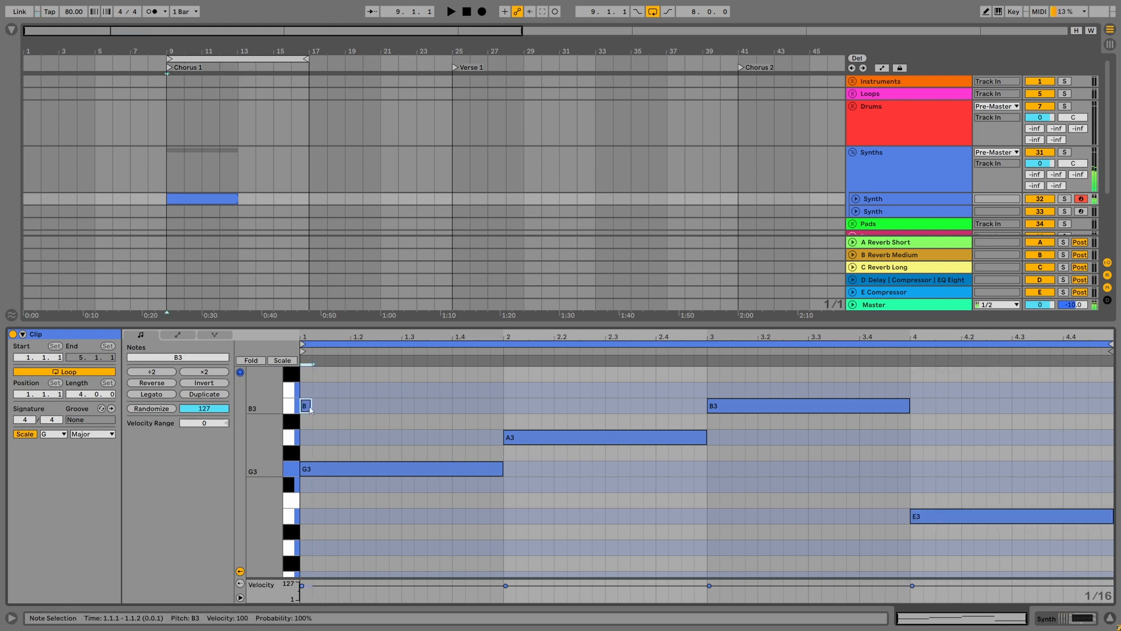
# - Stack one-bar notes into triads: B3 and D4 over G3 in bar 1, C4 and E4 over A3 in bar 2
pyautogui.doubleClick(307, 407)
pyautogui.moveTo(350, 407); pyautogui.dragTo(504, 408)
pyautogui.scroll(2, 279, 404)
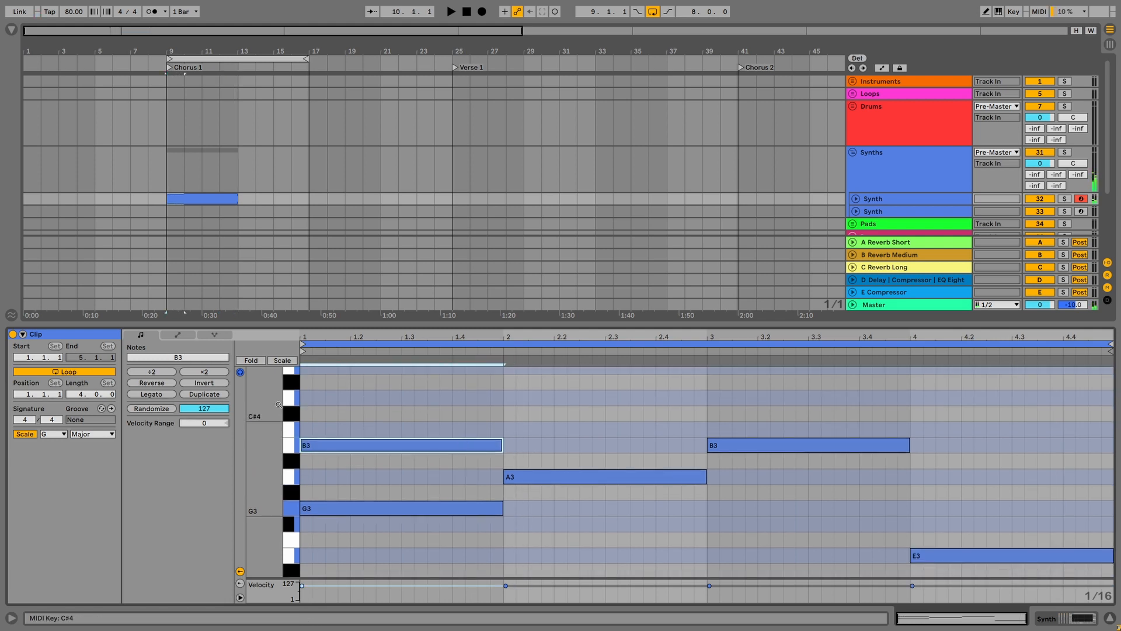
pyautogui.doubleClick(307, 399)
pyautogui.moveTo(313, 399); pyautogui.dragTo(705, 429)
pyautogui.doubleClick(511, 430)
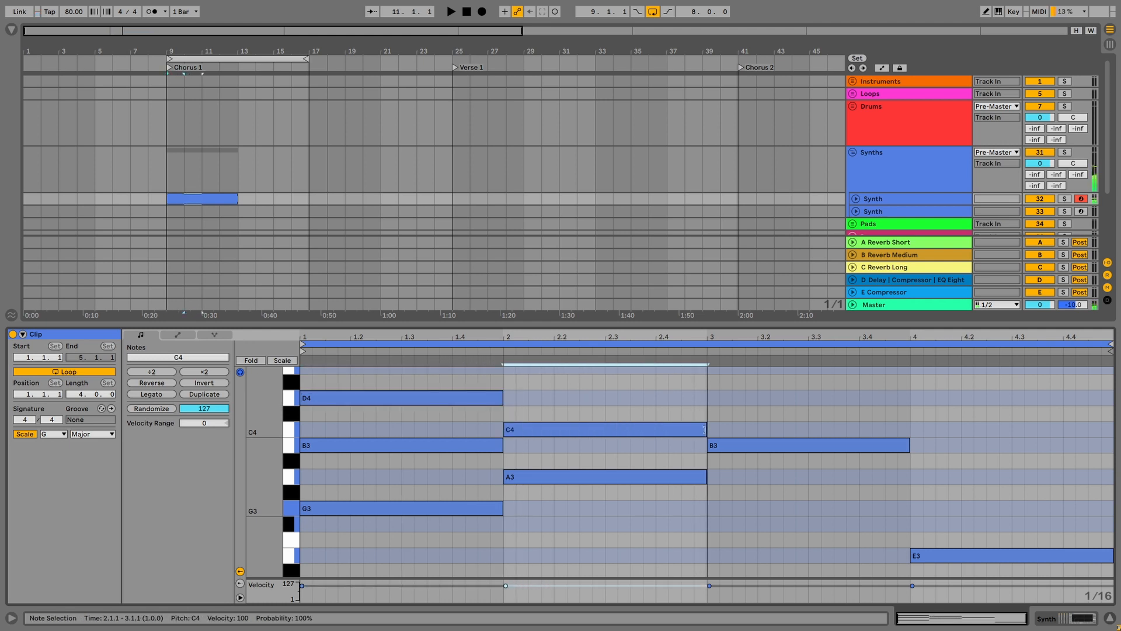
pyautogui.doubleClick(506, 373)
pyautogui.scroll(1, 506, 373)
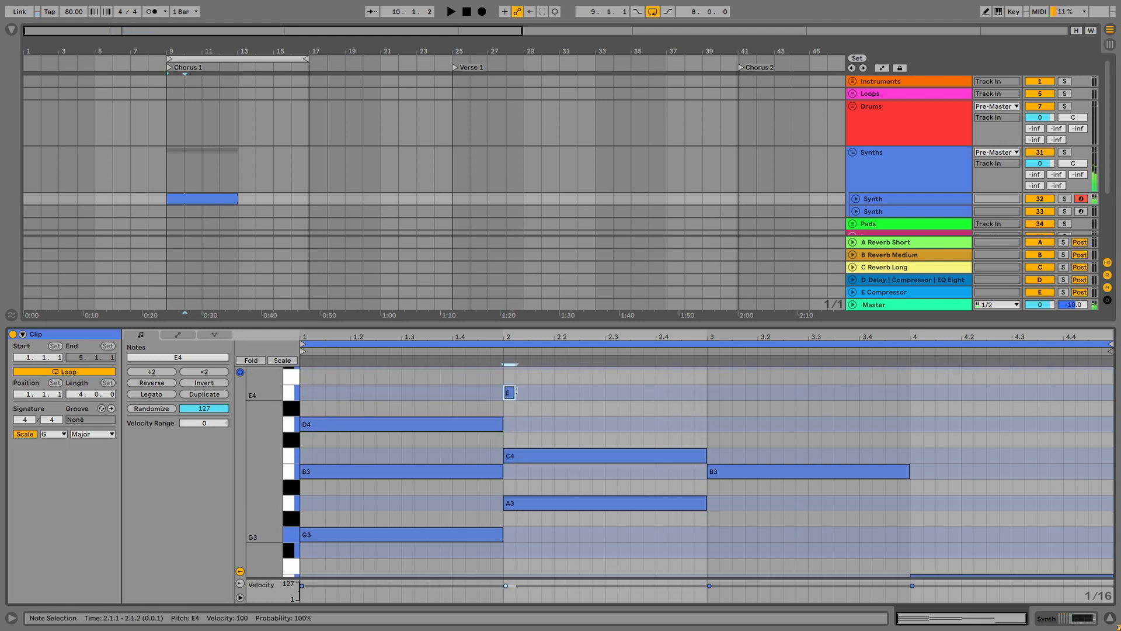
pyautogui.moveTo(517, 392); pyautogui.dragTo(910, 425)
# - Complete the triads with one-bar notes: D4 and F#4 over B3 in bar 3, G3 and B3 over E3 in bar 4
pyautogui.doubleClick(712, 425)
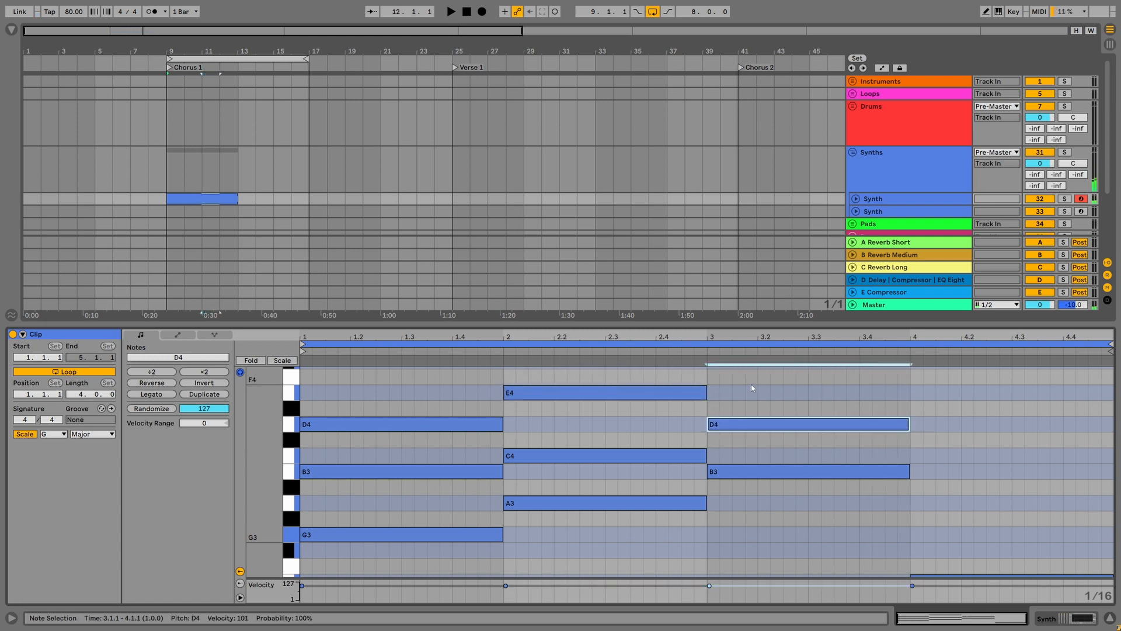
pyautogui.scroll(2, 712, 400)
pyautogui.doubleClick(711, 400)
pyautogui.moveTo(720, 401); pyautogui.dragTo(887, 402)
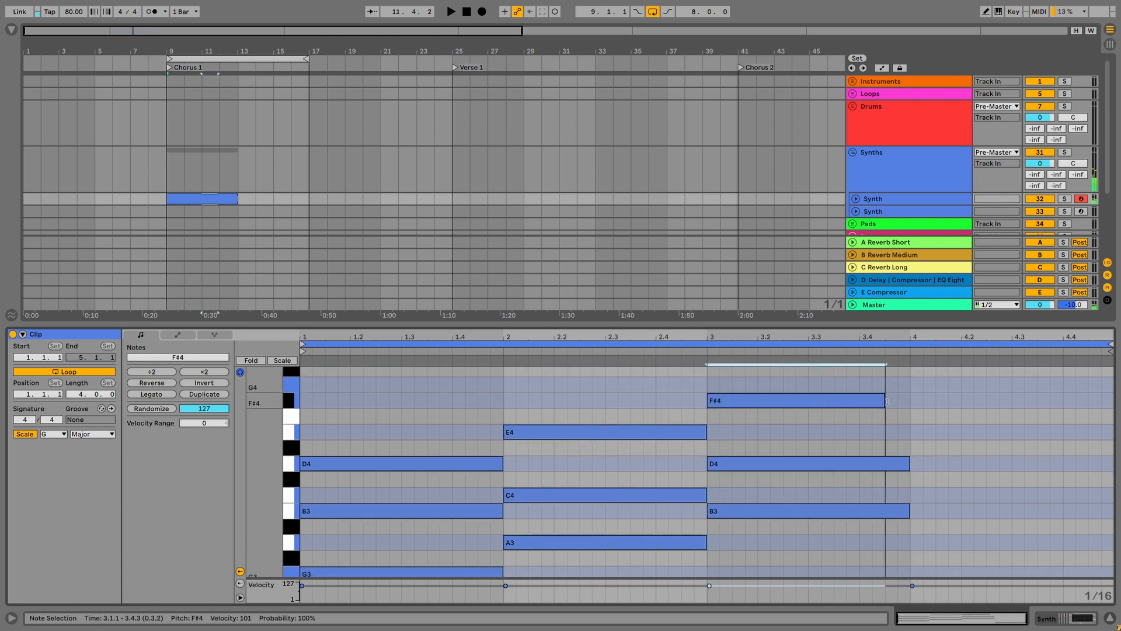
pyautogui.scroll(-5, 985, 503)
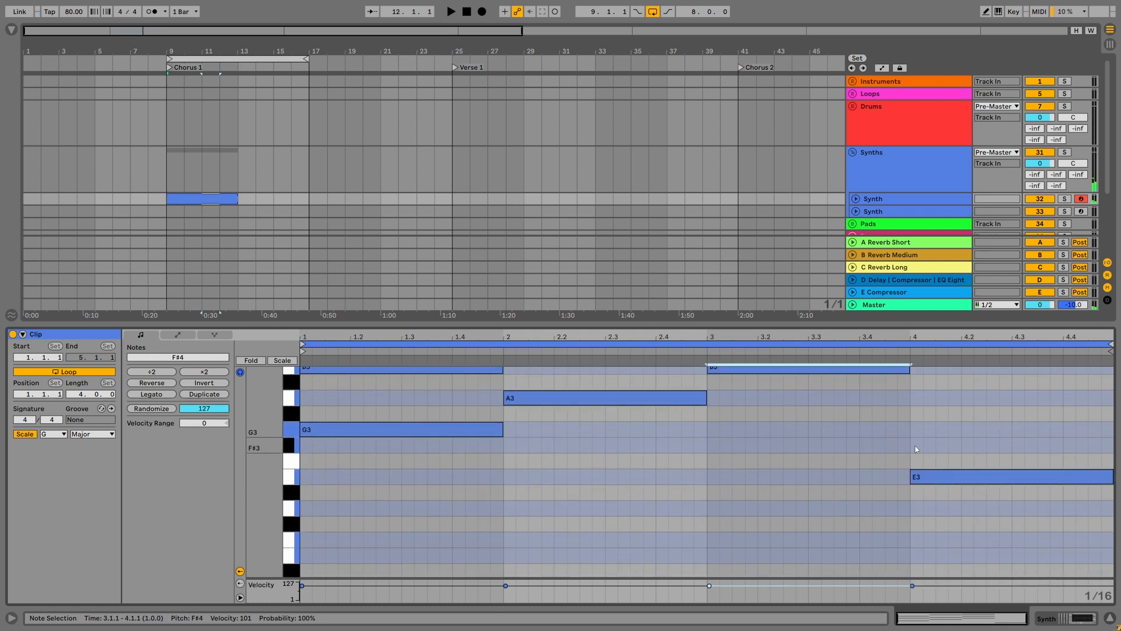
pyautogui.doubleClick(916, 446)
pyautogui.moveTo(916, 446); pyautogui.dragTo(1105, 428)
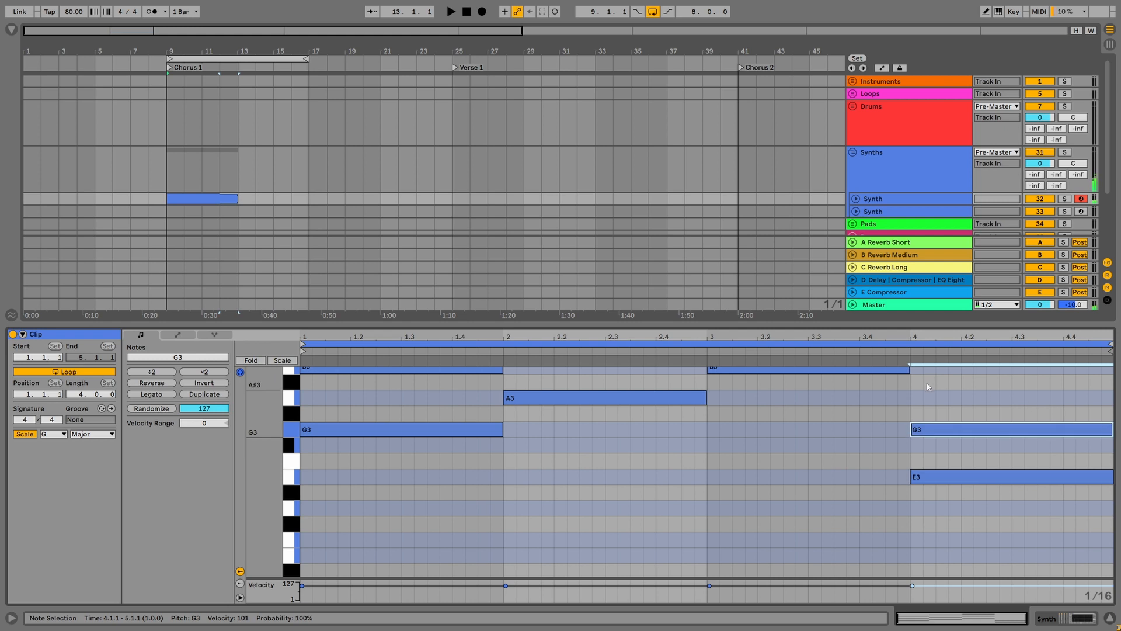
pyautogui.scroll(1, 929, 386)
pyautogui.doubleClick(916, 392)
pyautogui.moveTo(923, 392); pyautogui.dragTo(1097, 398)
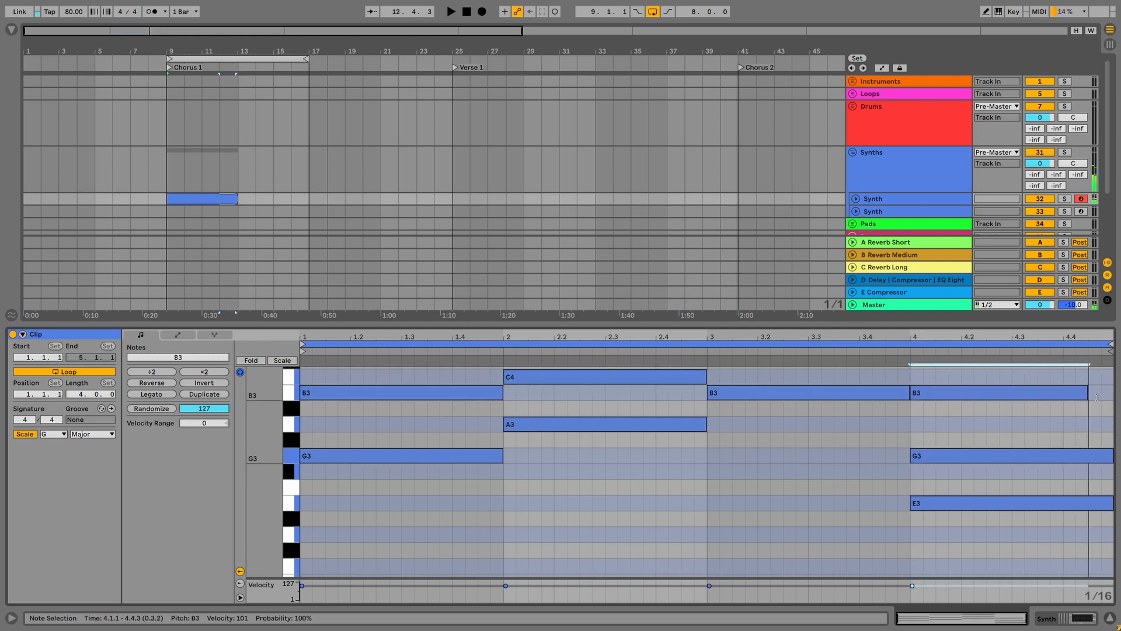
# - Audition the chord progression and raise the E3 note in bar 4 by one octave to E4
pyautogui.press('space')
pyautogui.scroll(4, 510, 503)
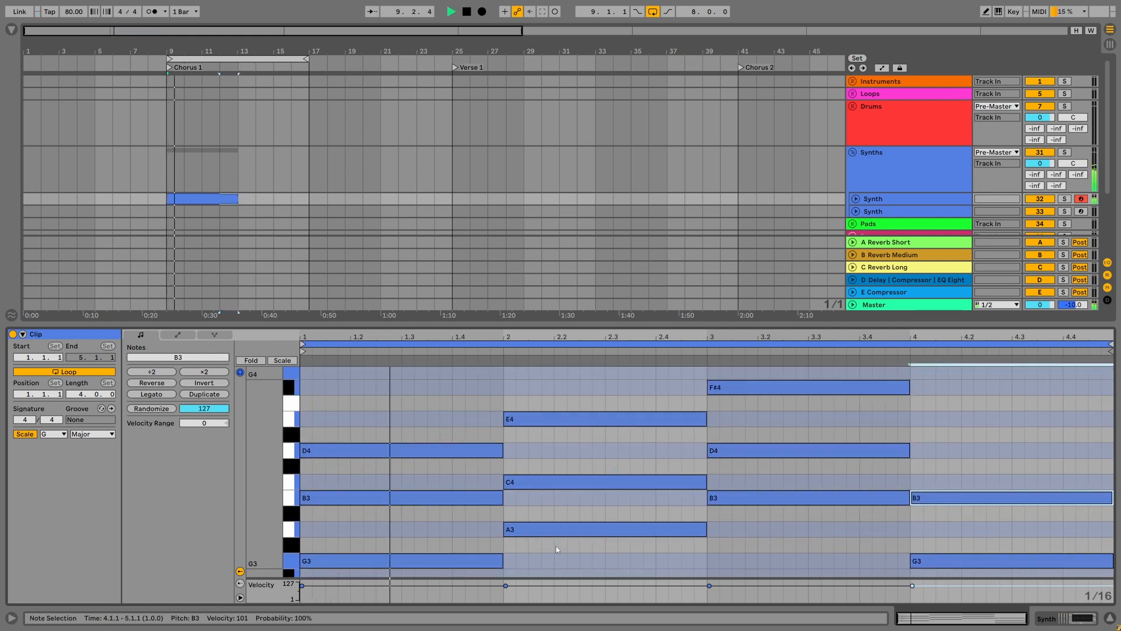
pyautogui.scroll(-1, 569, 539)
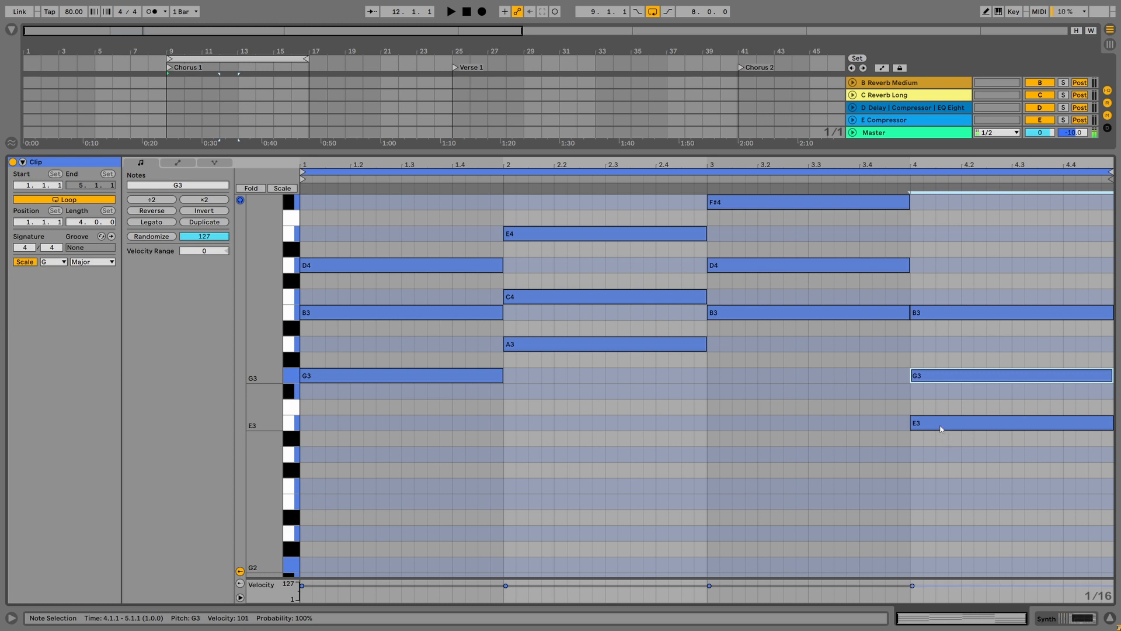
pyautogui.click(967, 428)
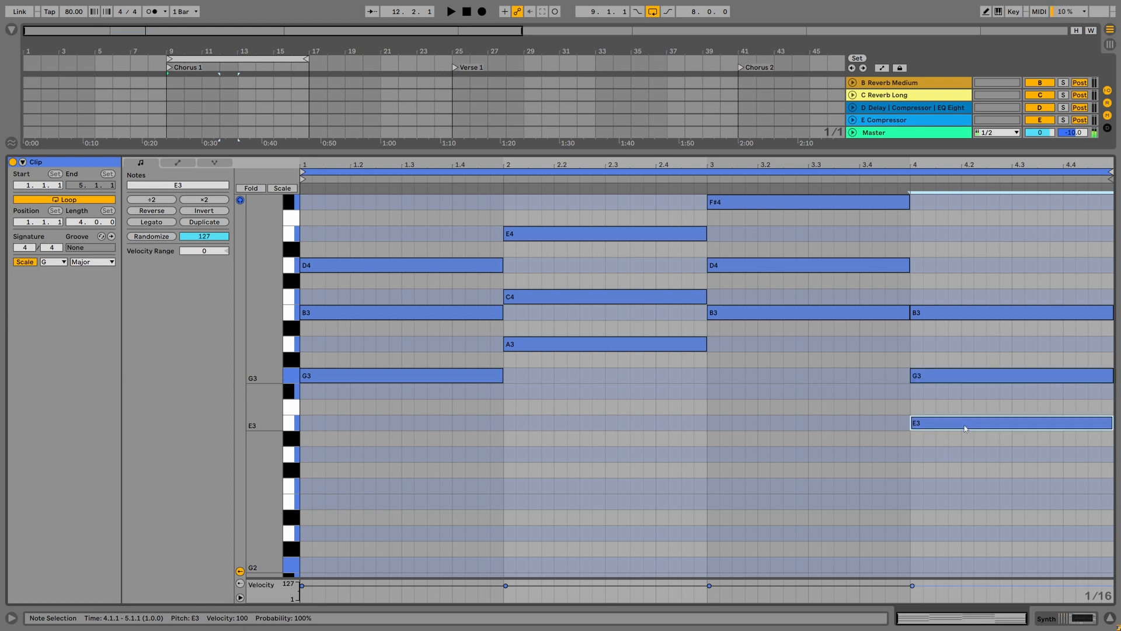
pyautogui.hotkey('shift', 'Up')
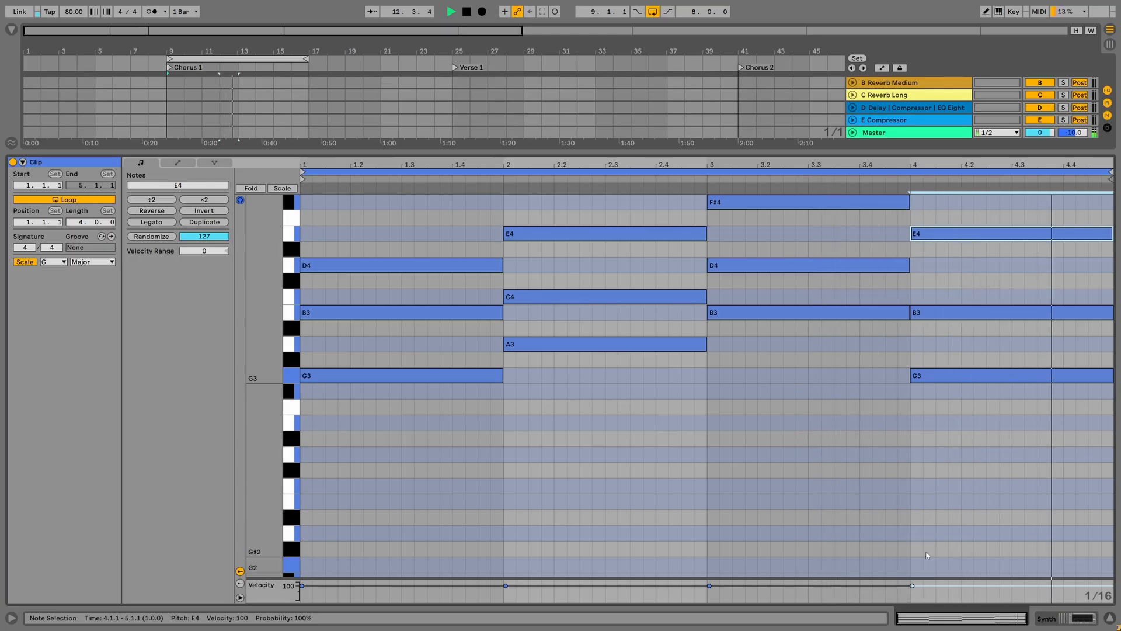
pyautogui.press('space')
# - Add one-bar sevenths to the chords, F#4, G4, A4 and D4 in bars 1 to 4, and play the progression
pyautogui.scroll(3, 902, 552)
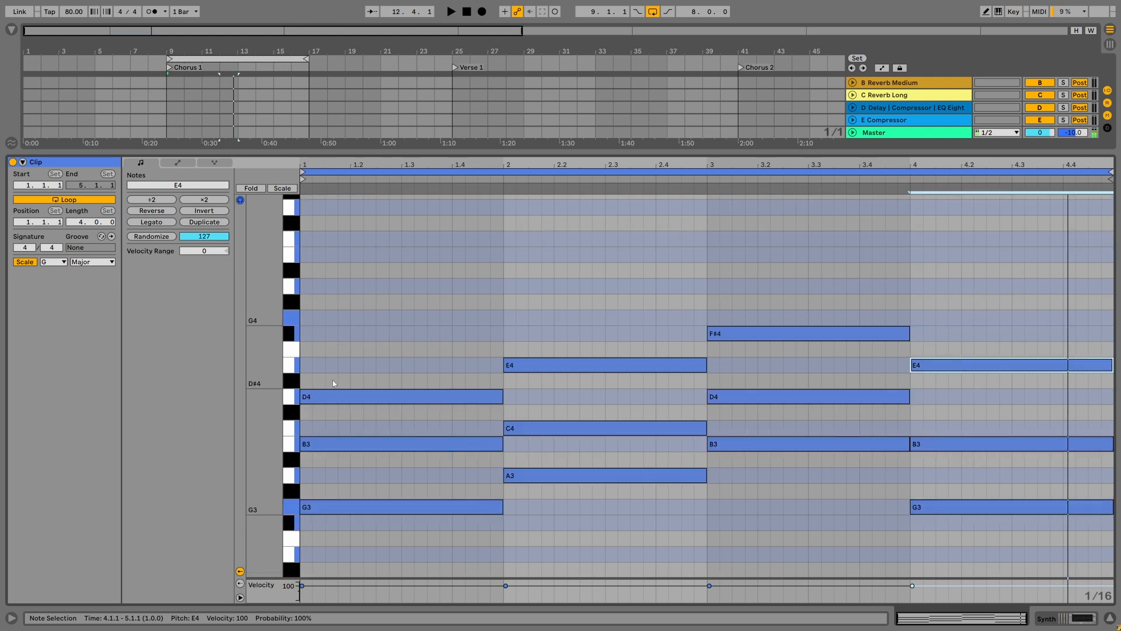
pyautogui.doubleClick(309, 334)
pyautogui.moveTo(312, 334); pyautogui.dragTo(505, 334)
pyautogui.moveTo(435, 335); pyautogui.dragTo(636, 320)
pyautogui.moveTo(635, 319); pyautogui.dragTo(1027, 395)
pyautogui.press('space')
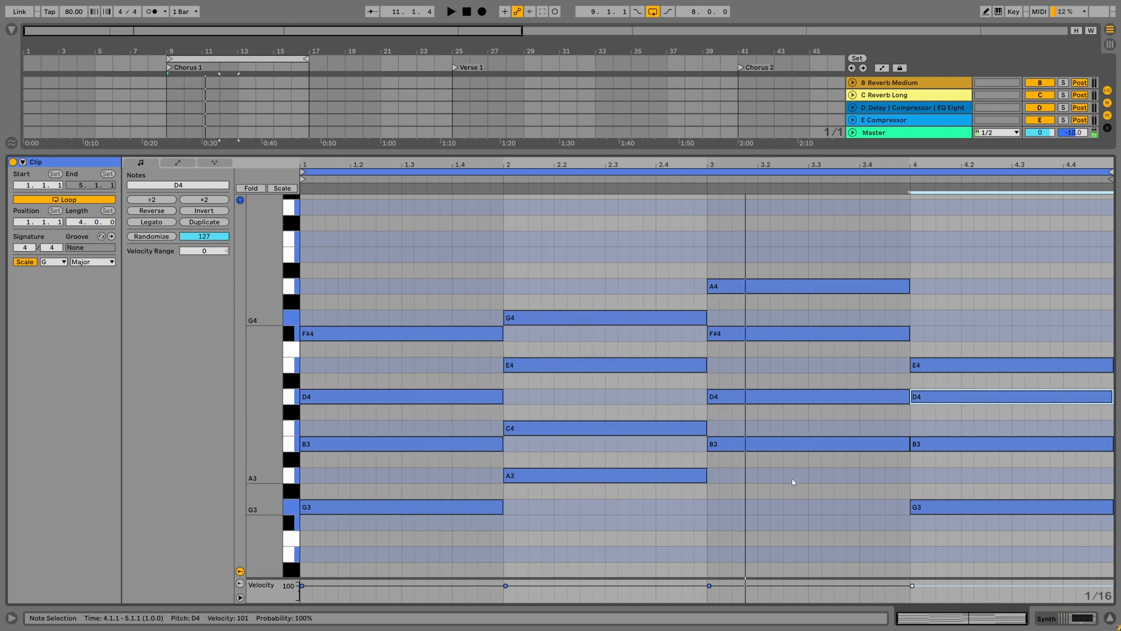
# - Transpose the whole bar 3 chord down five semitones to F#3, A3, C#4 and E4 and listen to the progression
pyautogui.moveTo(792, 481); pyautogui.dragTo(794, 268)
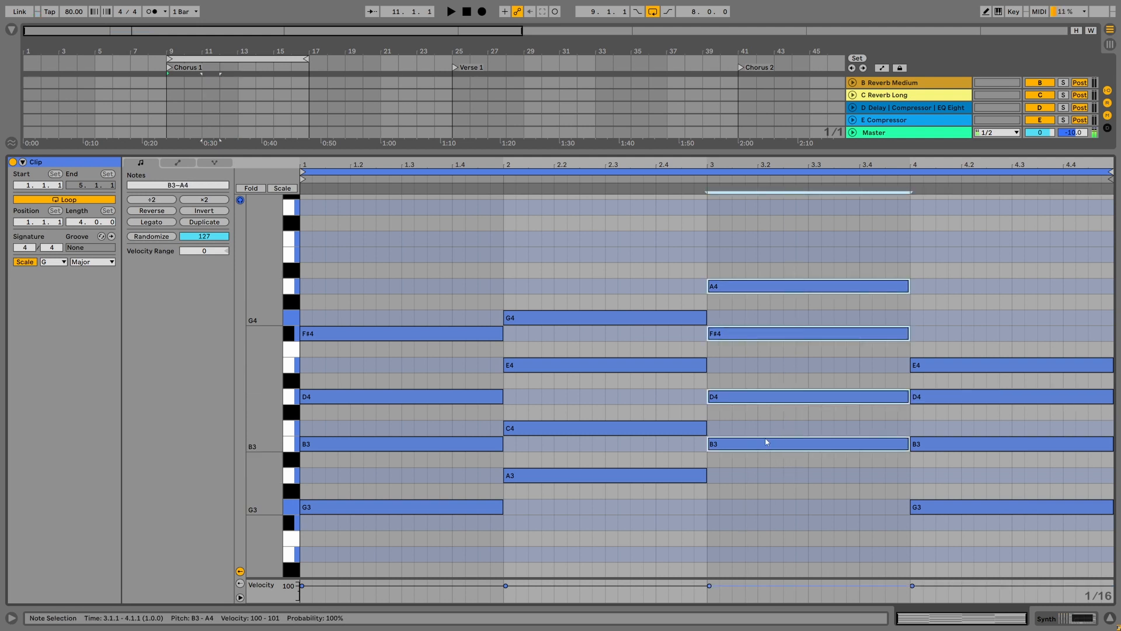
pyautogui.moveTo(766, 449); pyautogui.dragTo(763, 520)
pyautogui.press('space')
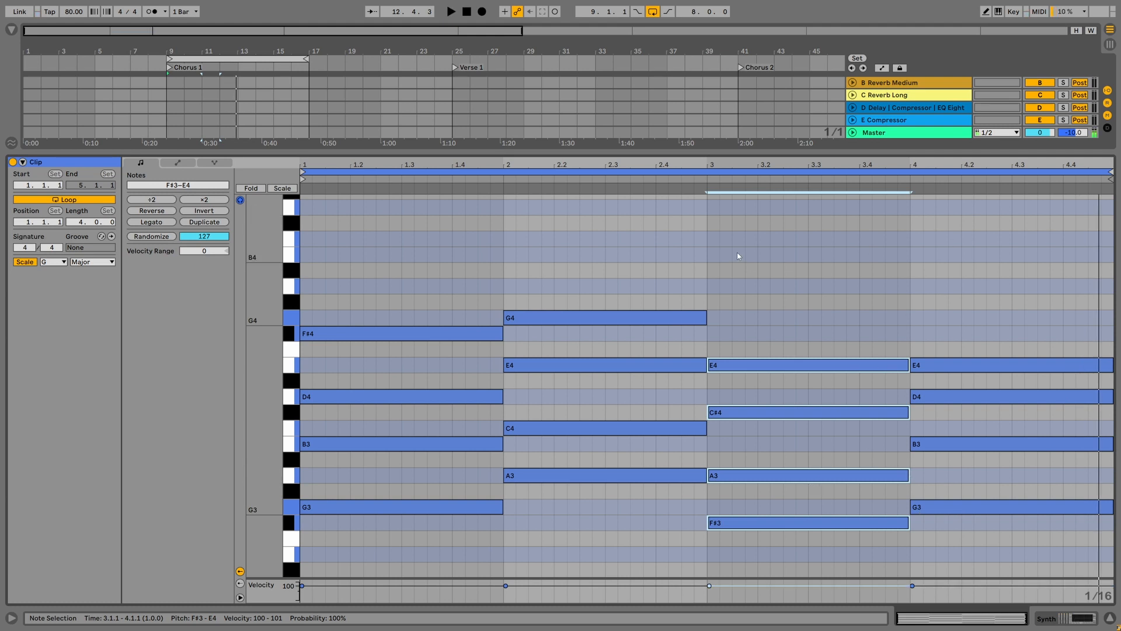
pyautogui.press('space')
# - Duplicate G3 in bar 1, A3 in bars 2 and 3, and E4 in bar 4 one octave lower as bass notes
pyautogui.scroll(-5, 342, 341)
pyautogui.click(347, 336)
pyautogui.click(551, 305)
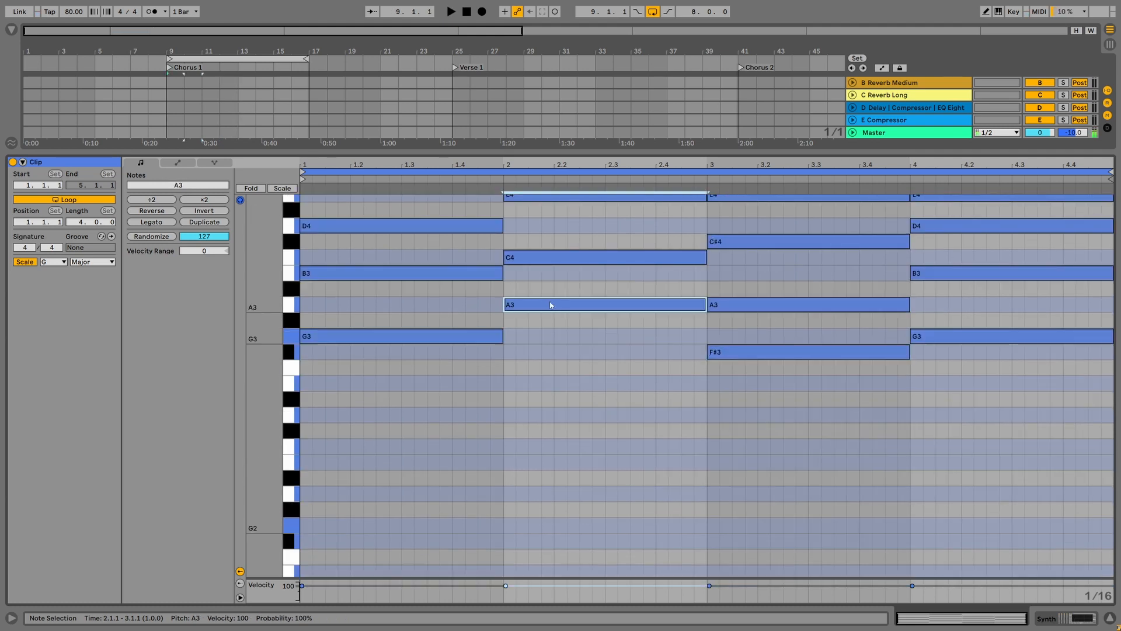
pyautogui.click(741, 305)
pyautogui.keyDown('shift'); pyautogui.click(474, 332); pyautogui.keyUp('shift')
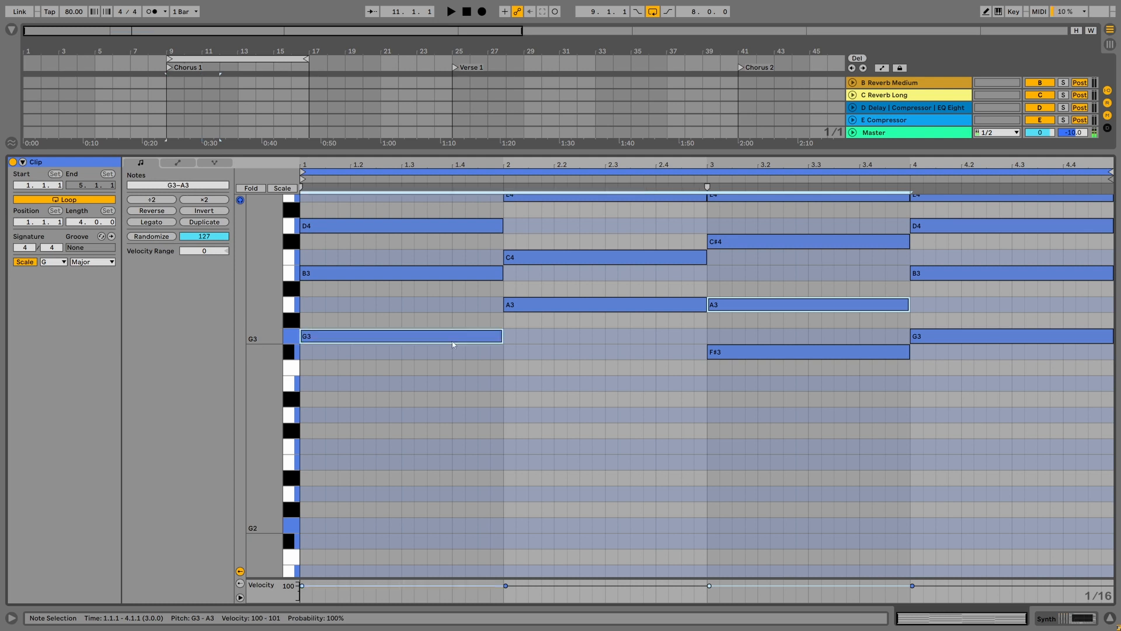
pyautogui.keyDown('shift'); pyautogui.click(569, 305); pyautogui.keyUp('shift')
pyautogui.keyDown('shift'); pyautogui.click(997, 278); pyautogui.keyUp('shift')
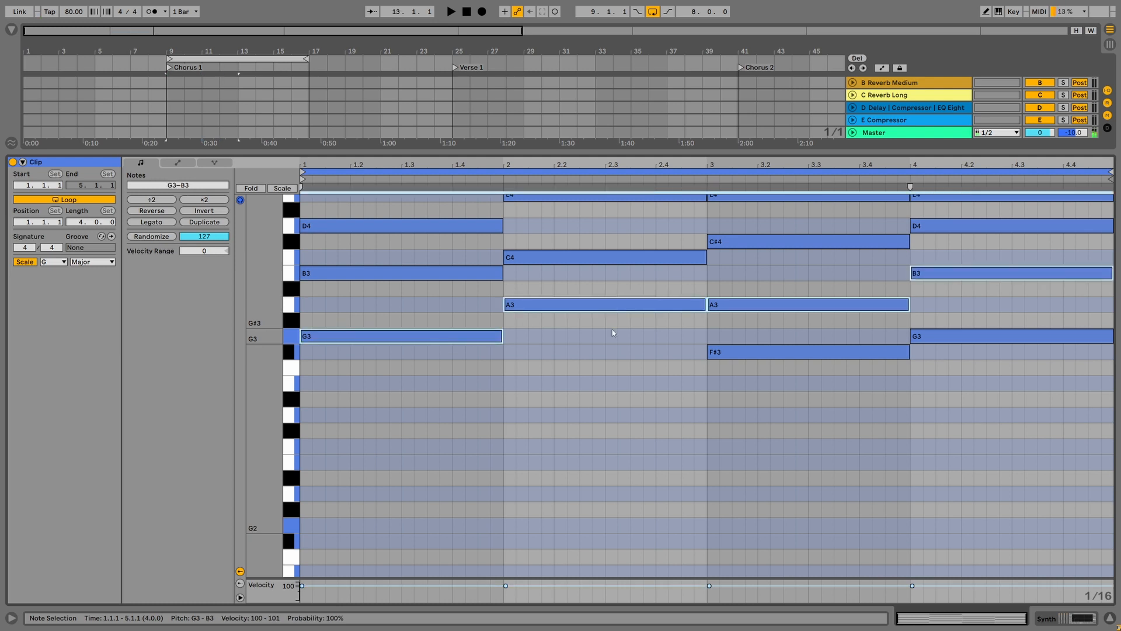
pyautogui.scroll(2, 956, 270)
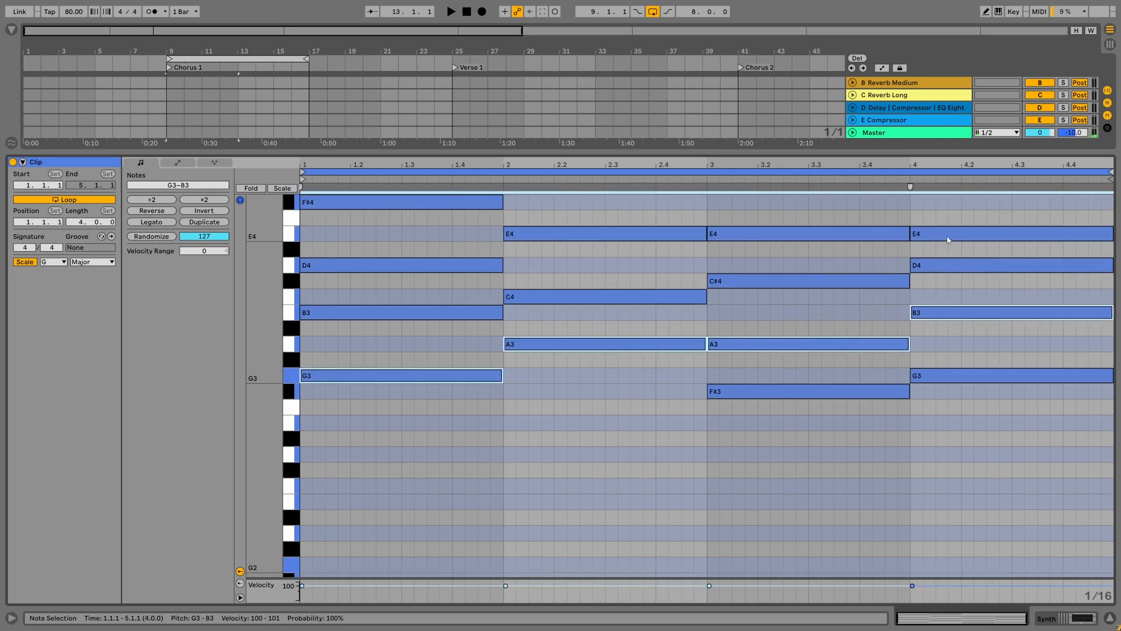
pyautogui.keyDown('shift'); pyautogui.click(948, 239); pyautogui.keyUp('shift')
pyautogui.keyDown('shift'); pyautogui.click(932, 316); pyautogui.keyUp('shift')
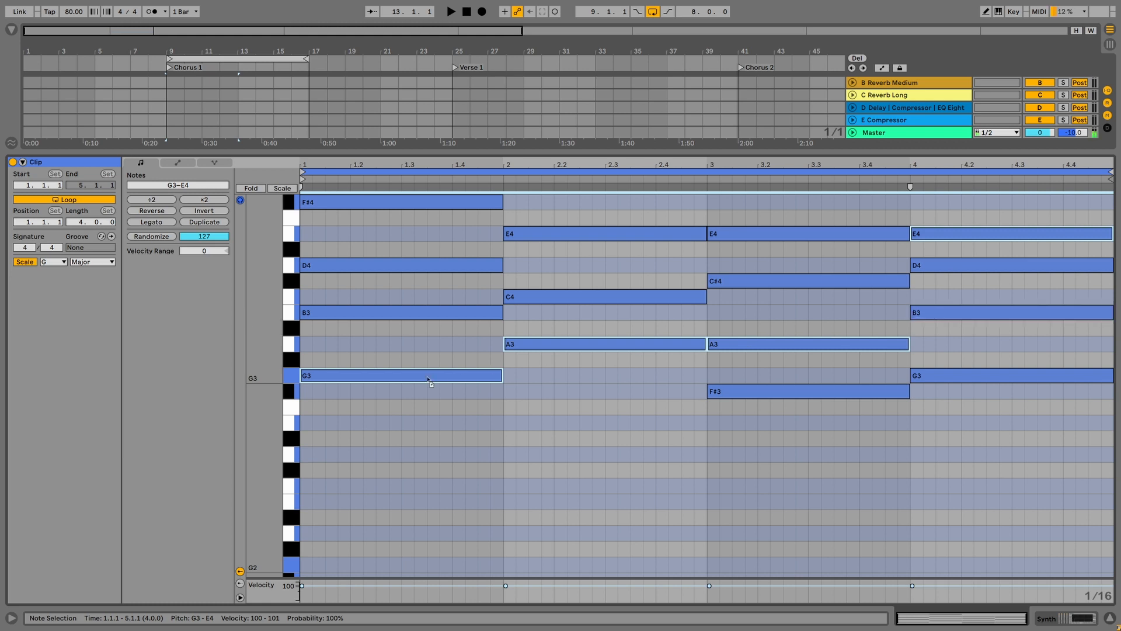
pyautogui.moveTo(429, 380); pyautogui.dragTo(431, 569)
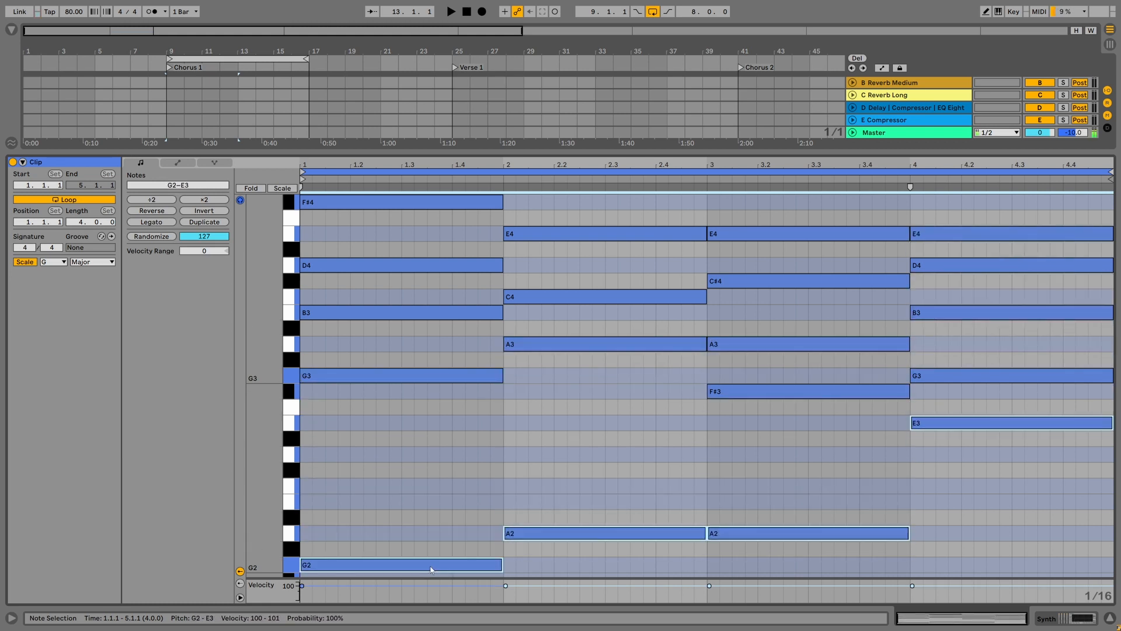
# - Lower the E3 bass note in bar 4 by another octave to E2 and play the progression
pyautogui.click(950, 423)
pyautogui.hotkey('shift', 'Down')
pyautogui.press('space')
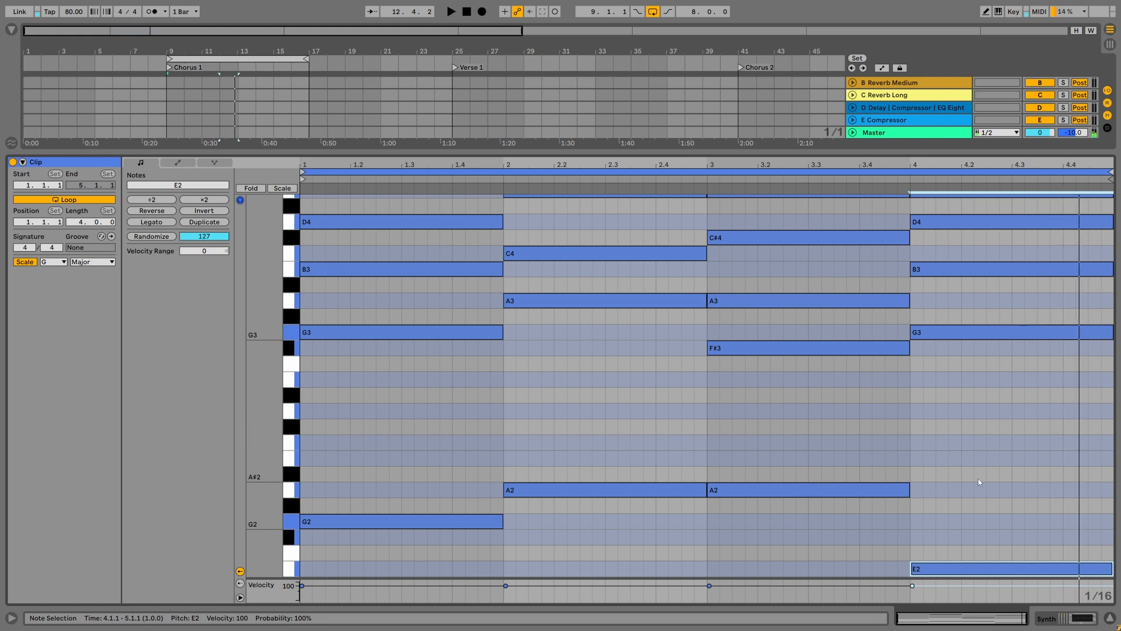
pyautogui.scroll(-2, 979, 479)
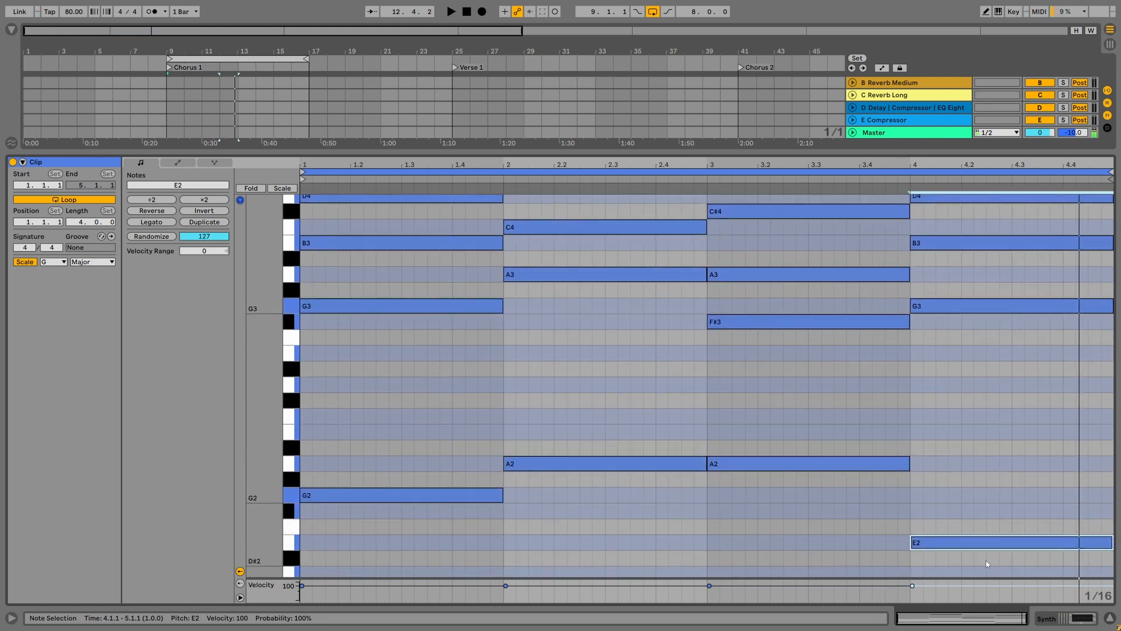
# - Replace the bar 3 chord by deleting its notes and moving the bar 4 chord into bar 3, with the note view folded
pyautogui.moveTo(774, 515); pyautogui.dragTo(823, 160)
pyautogui.press('Delete')
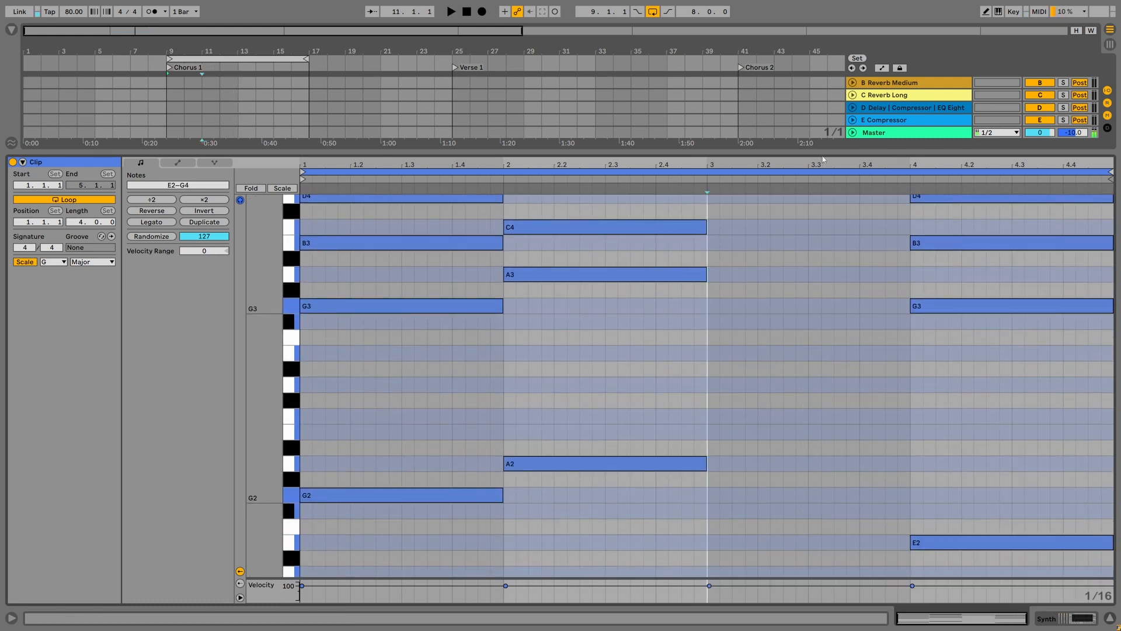
pyautogui.scroll(6, 801, 366)
pyautogui.doubleClick(800, 283)
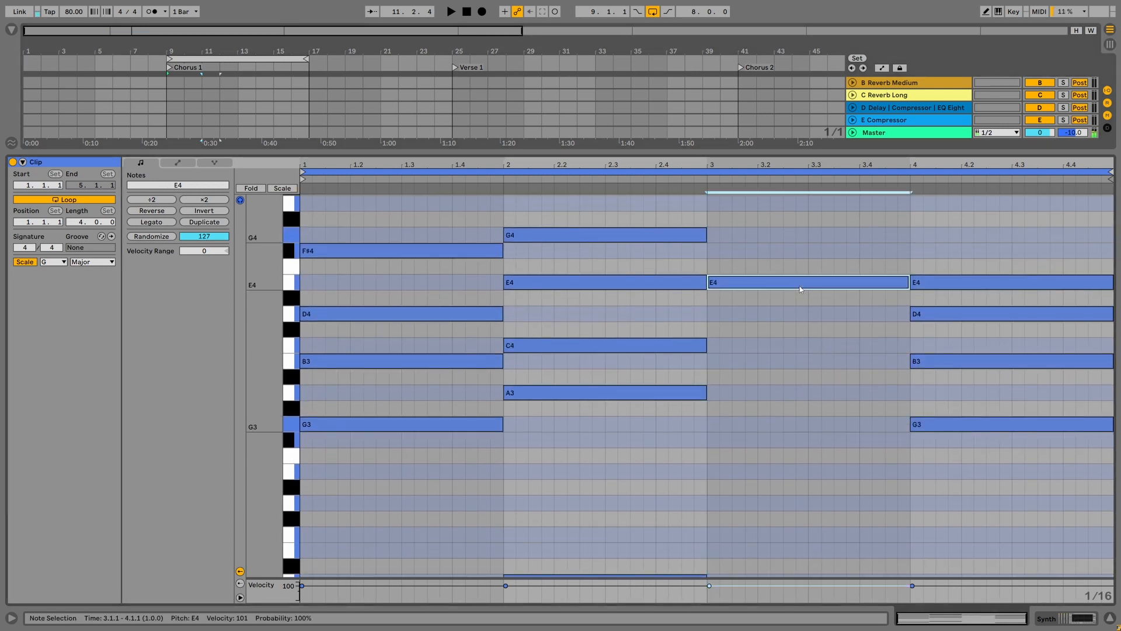
pyautogui.press('Delete')
pyautogui.click(250, 188)
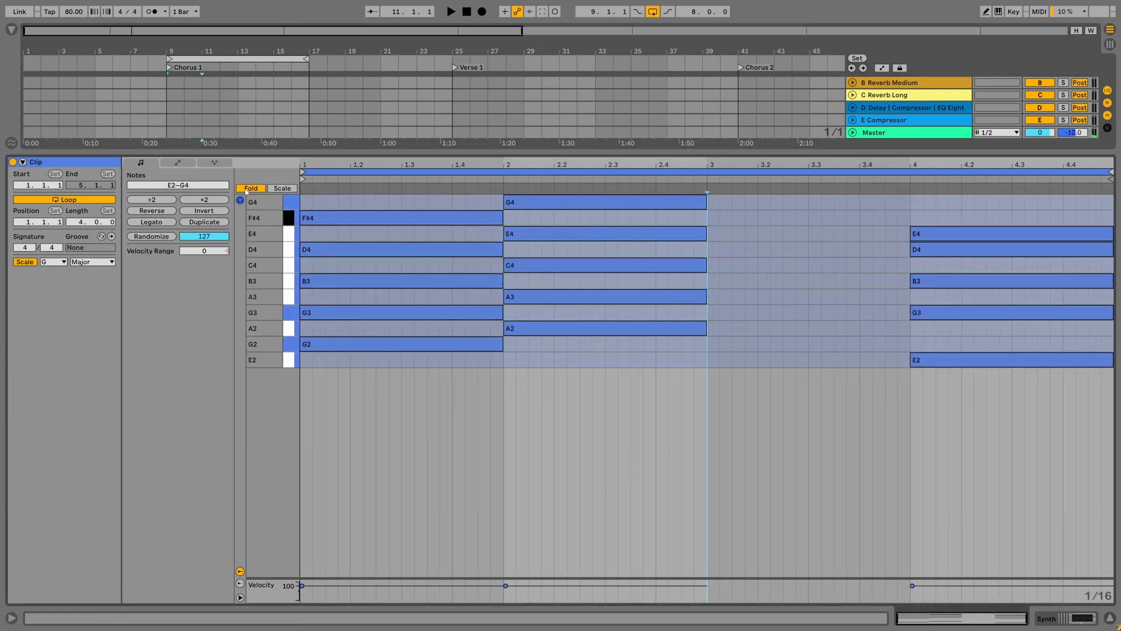
pyautogui.moveTo(919, 442); pyautogui.dragTo(744, 240)
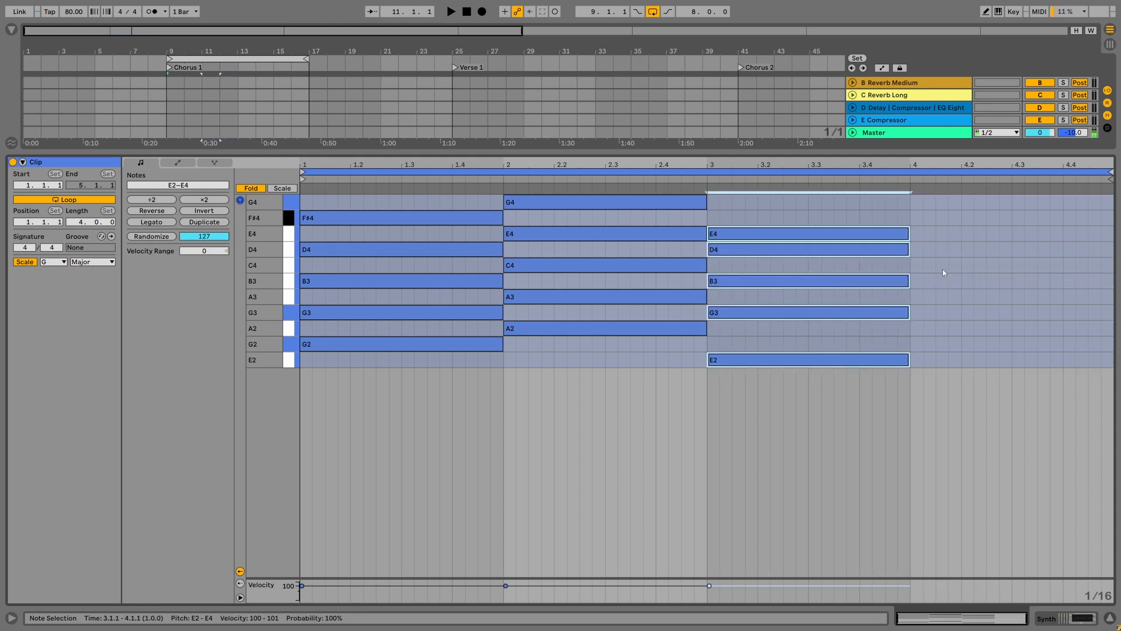
# - Copy the bar 1 chord into bar 4 one folded row lower, as E2, A2, A3, C4 and E4, and play the progression
pyautogui.moveTo(402, 361); pyautogui.dragTo(399, 215)
pyautogui.moveTo(380, 346); pyautogui.dragTo(940, 358)
pyautogui.press('space')
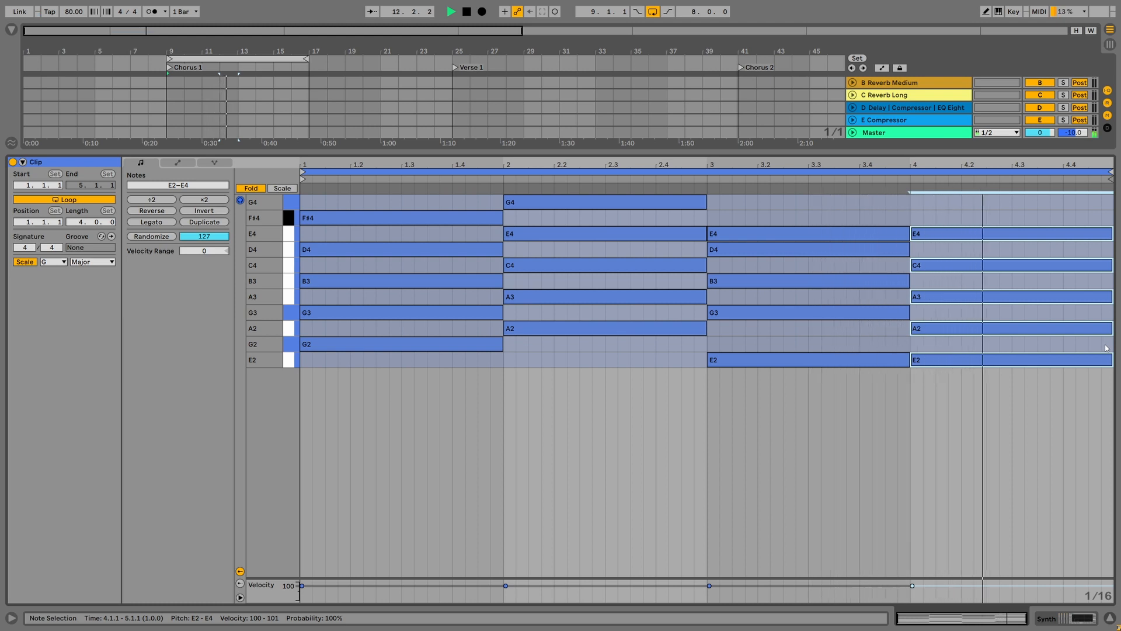
pyautogui.press('space')
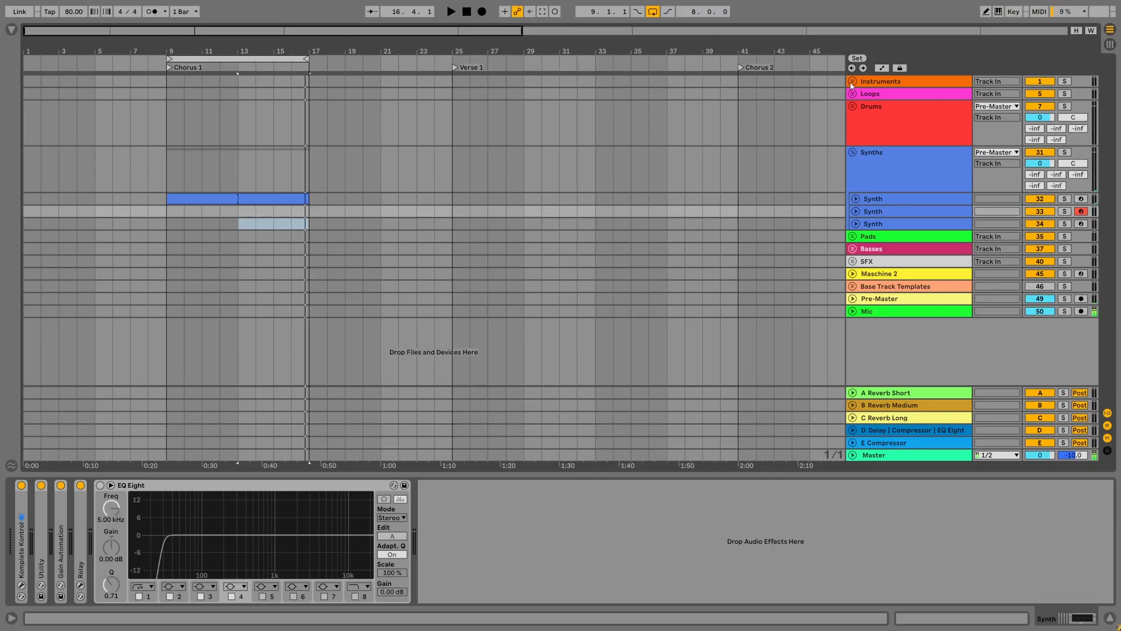
# - Check the Kontakt instrument on the Piano track in the Instruments group and copy both chorus chord clips from the first Synth track onto it
pyautogui.click(852, 83)
pyautogui.click(871, 154)
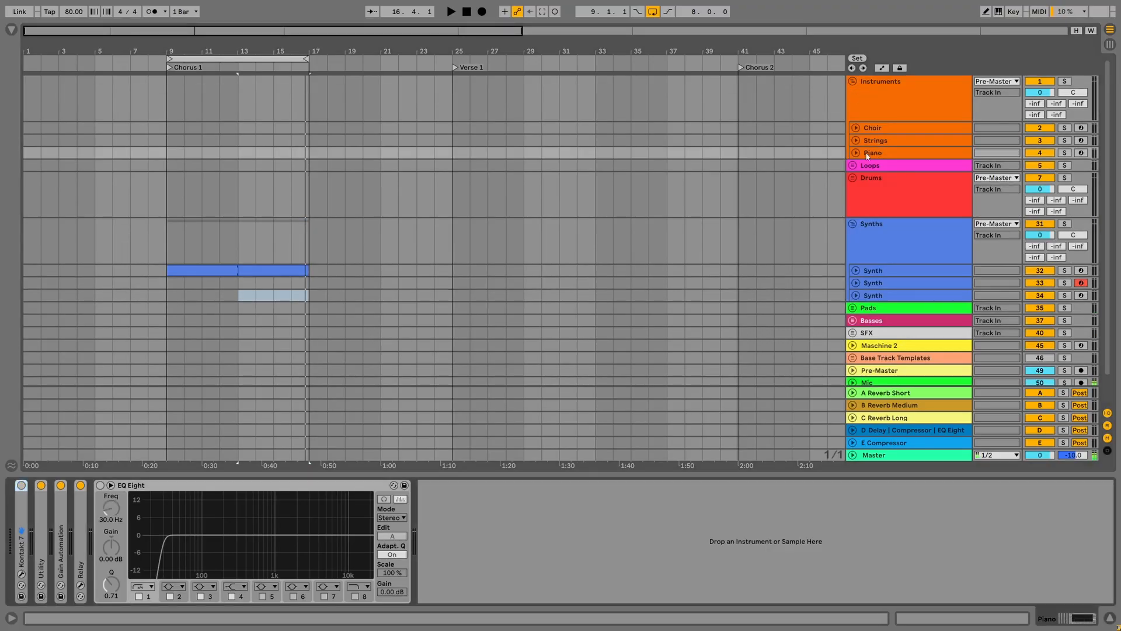
pyautogui.click(21, 574)
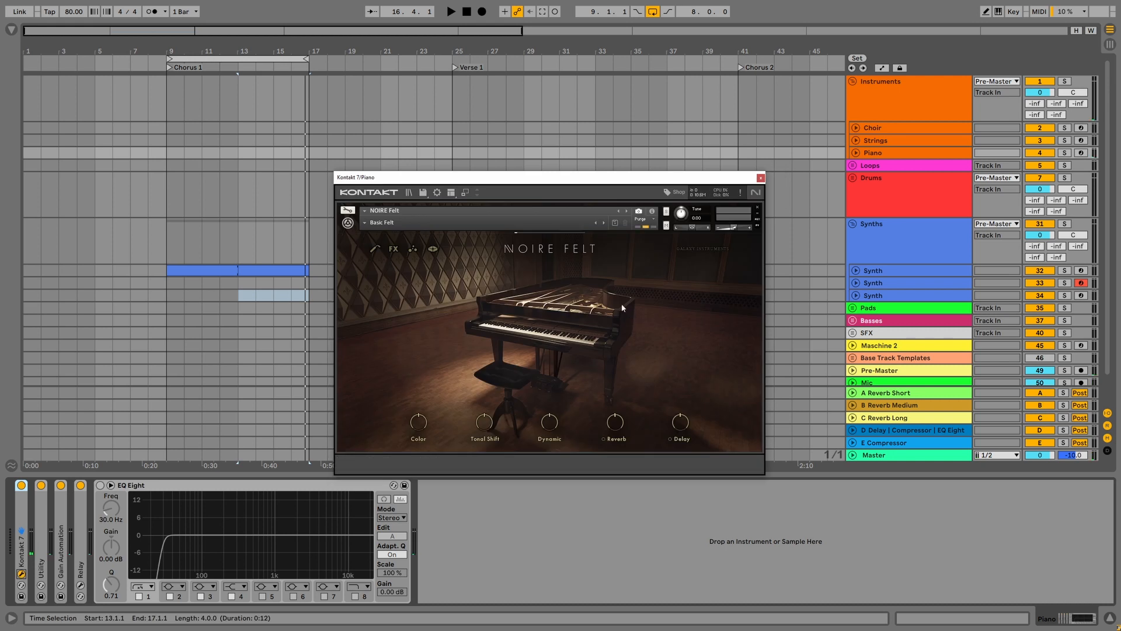
pyautogui.click(761, 178)
pyautogui.click(215, 270)
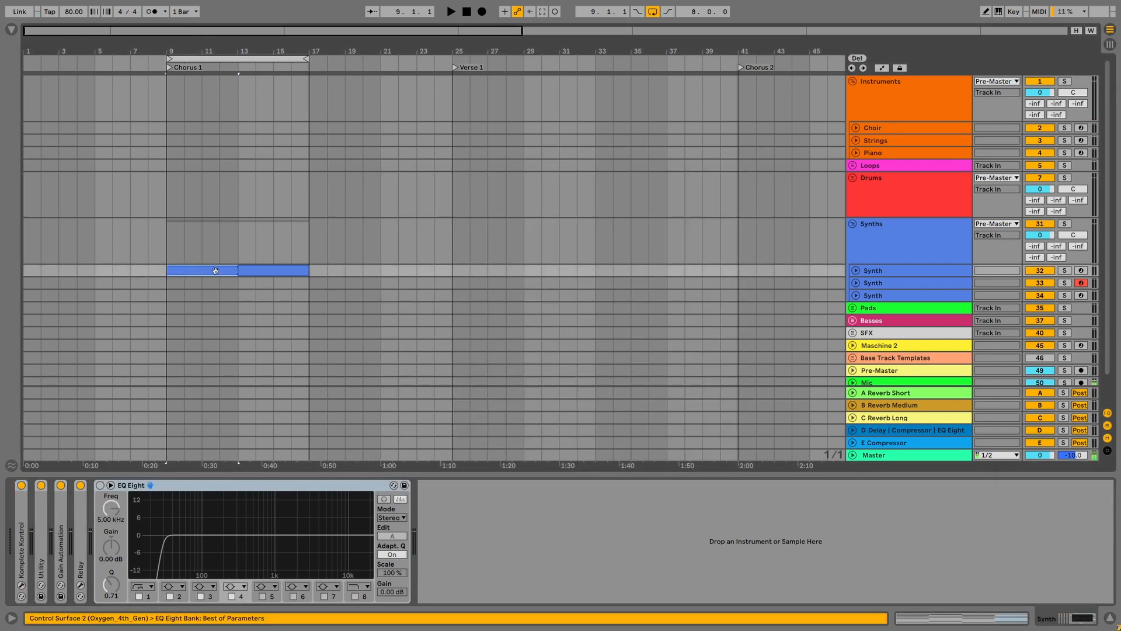
pyautogui.click(257, 274)
pyautogui.moveTo(212, 272); pyautogui.dragTo(213, 153)
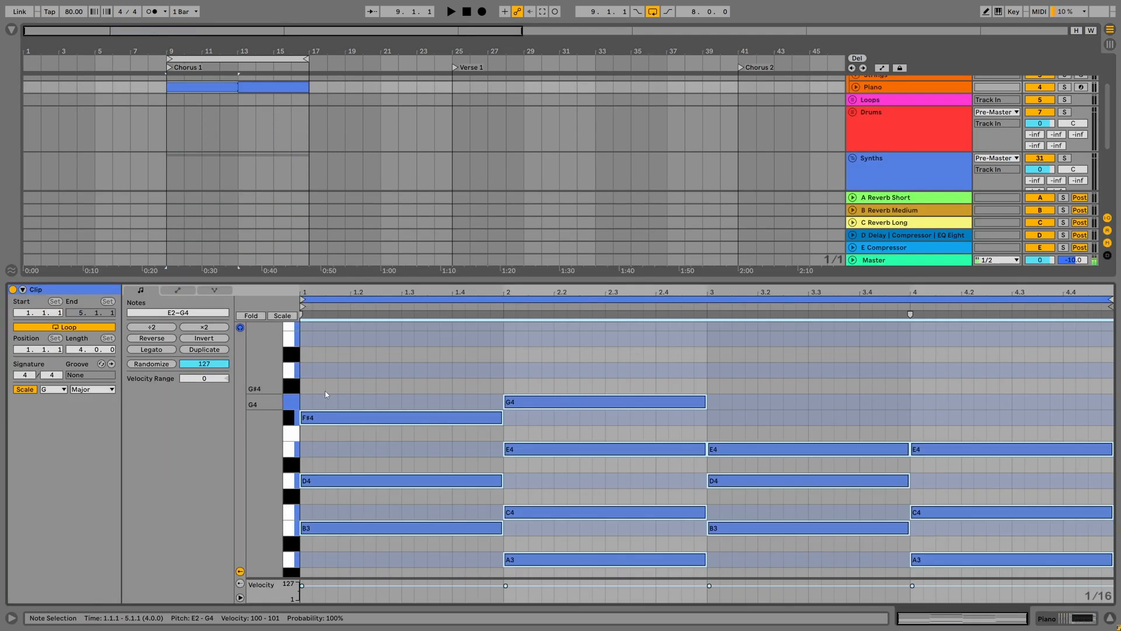
# - Transpose all notes of the piano chord clip down one octave, fold the note view and play the clip
pyautogui.hotkey('shift', 'Down')
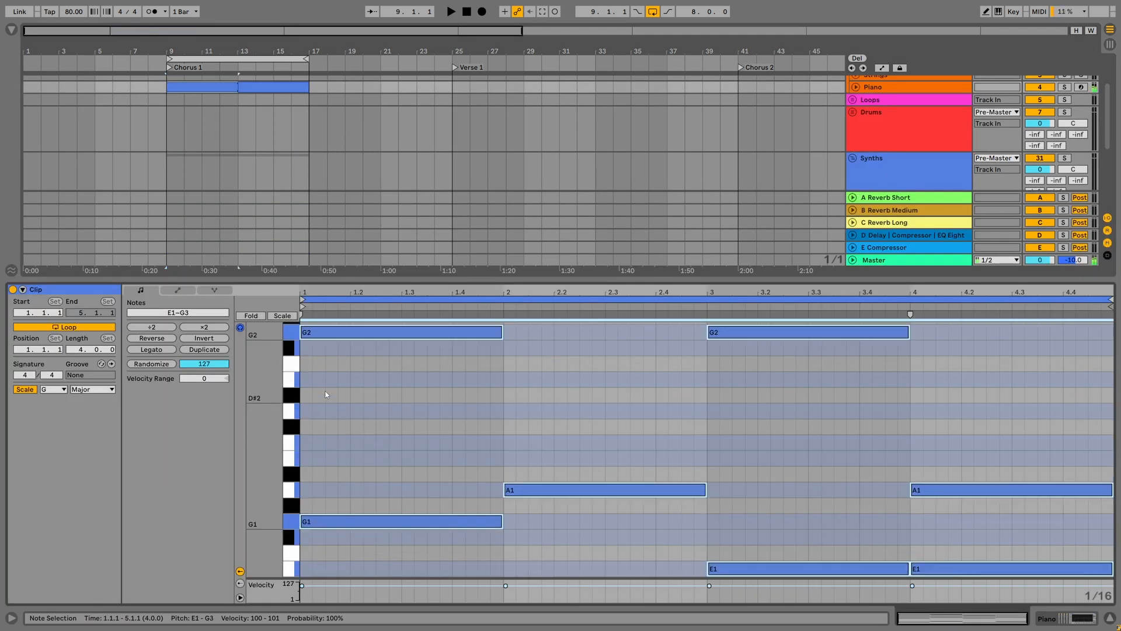
pyautogui.click(251, 315)
pyautogui.press('space')
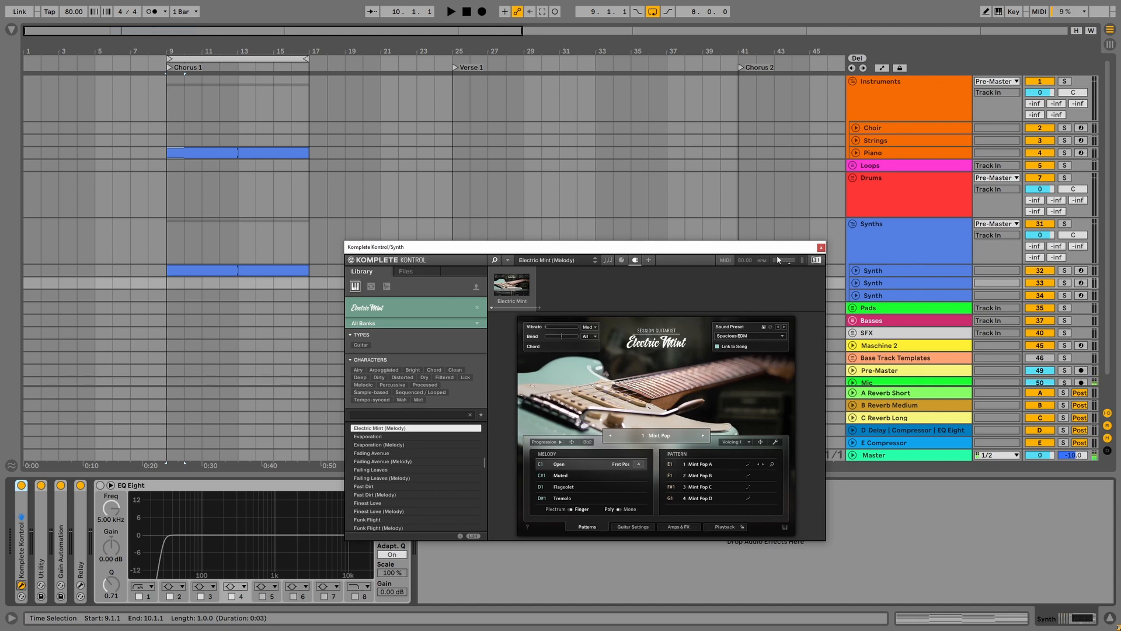
# - Record a four-bar Electric Mint melody on the second Synth track from bar 9 to bar 13 and play it back
pyautogui.click(482, 12)
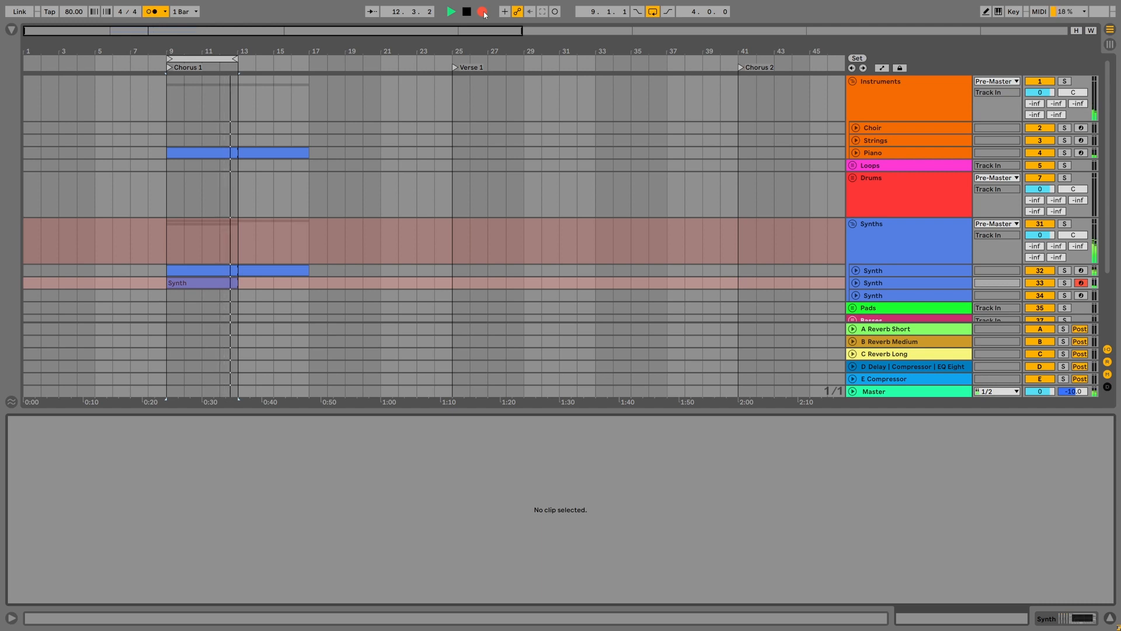
pyautogui.press('space')
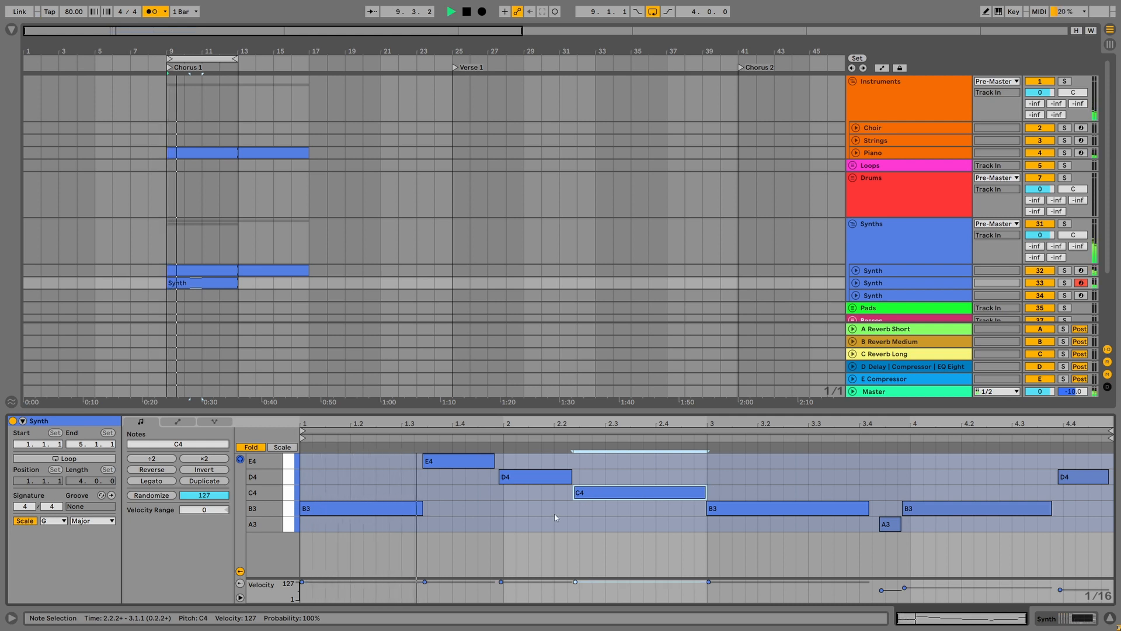
pyautogui.press('space')
# - Lower the melody velocities to 91 for the first E4, 96 for the D4 after it and 113 for the C4
pyautogui.moveTo(424, 581); pyautogui.dragTo(425, 584)
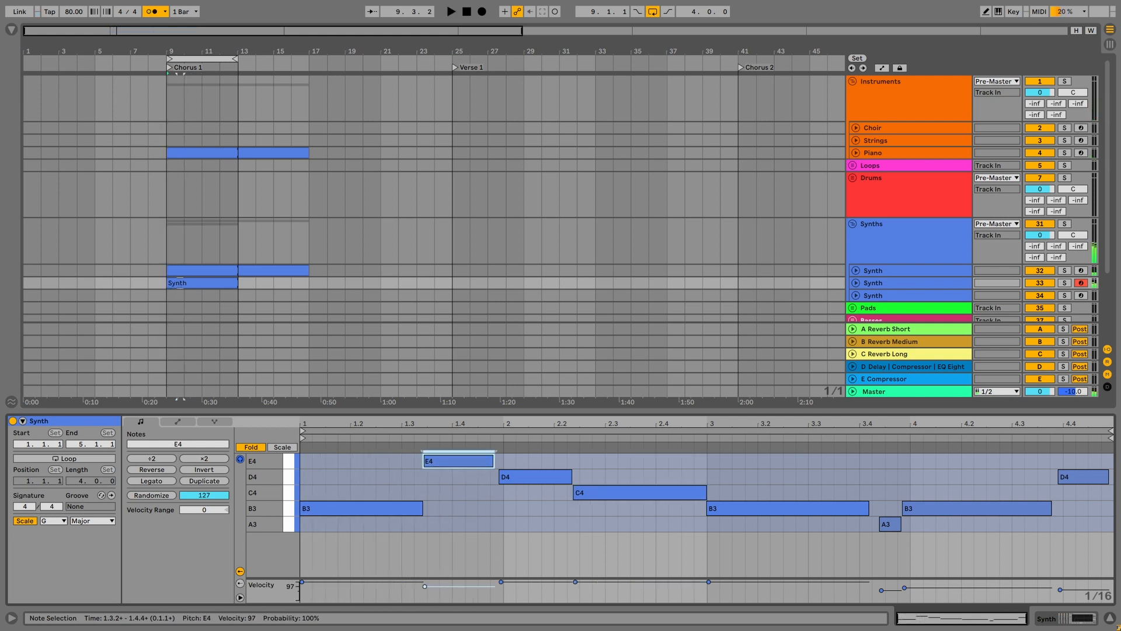
pyautogui.press('space')
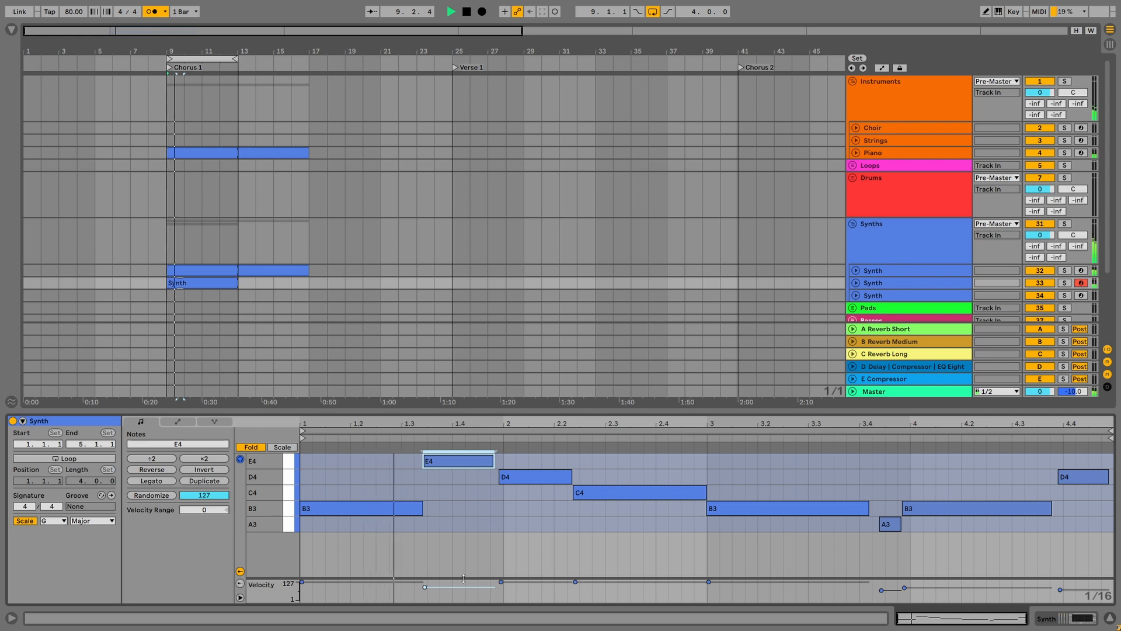
pyautogui.press('space')
pyautogui.click(501, 583)
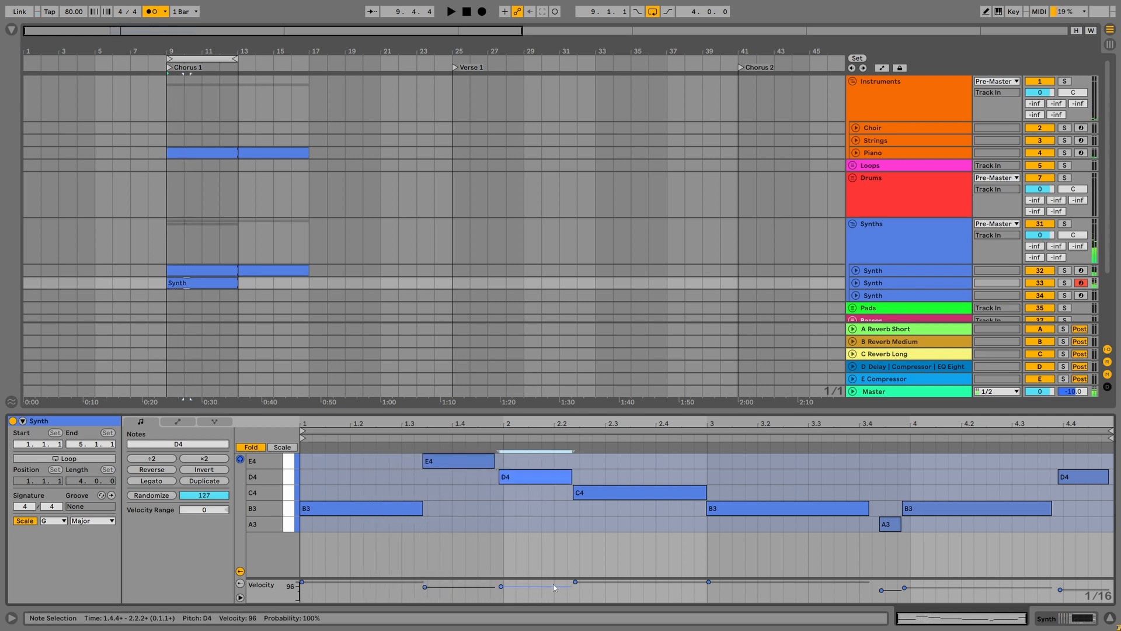
pyautogui.click(576, 582)
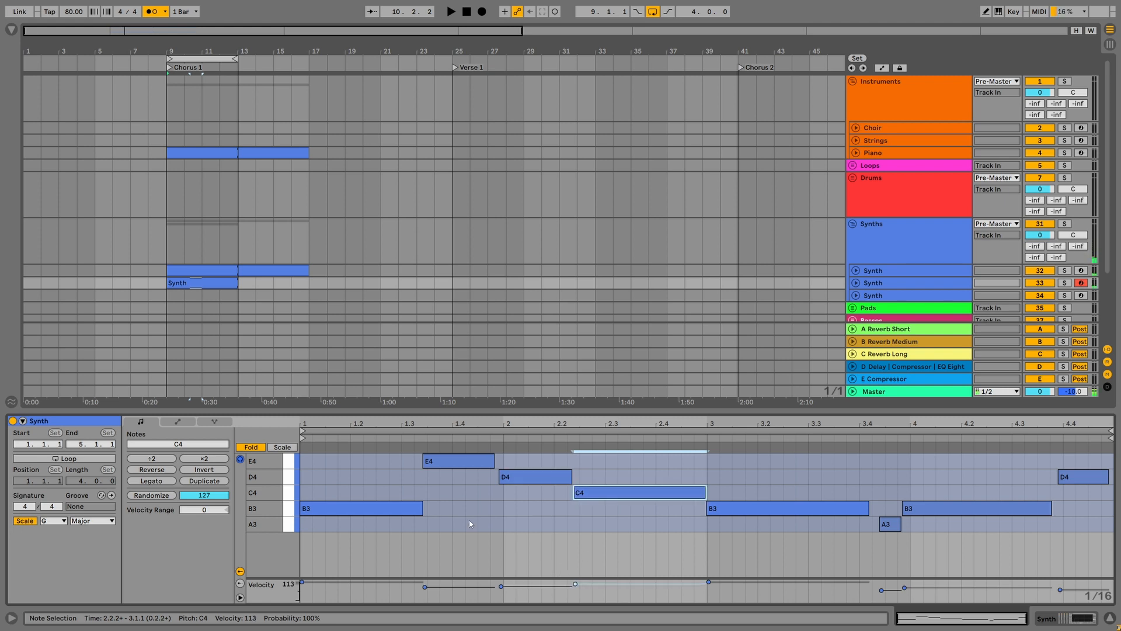
# - Set the B3 velocities to 113 in bar 1 and 109 in bar 4, lower bar 3's B3 and slightly raise the last D4
pyautogui.click(302, 582)
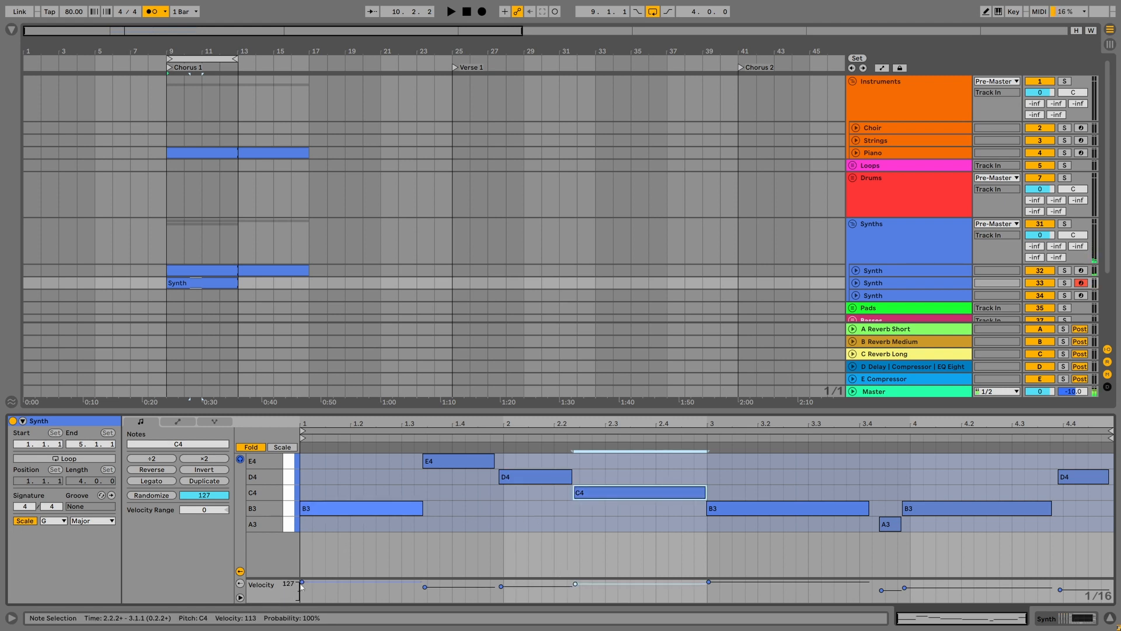
pyautogui.press('space')
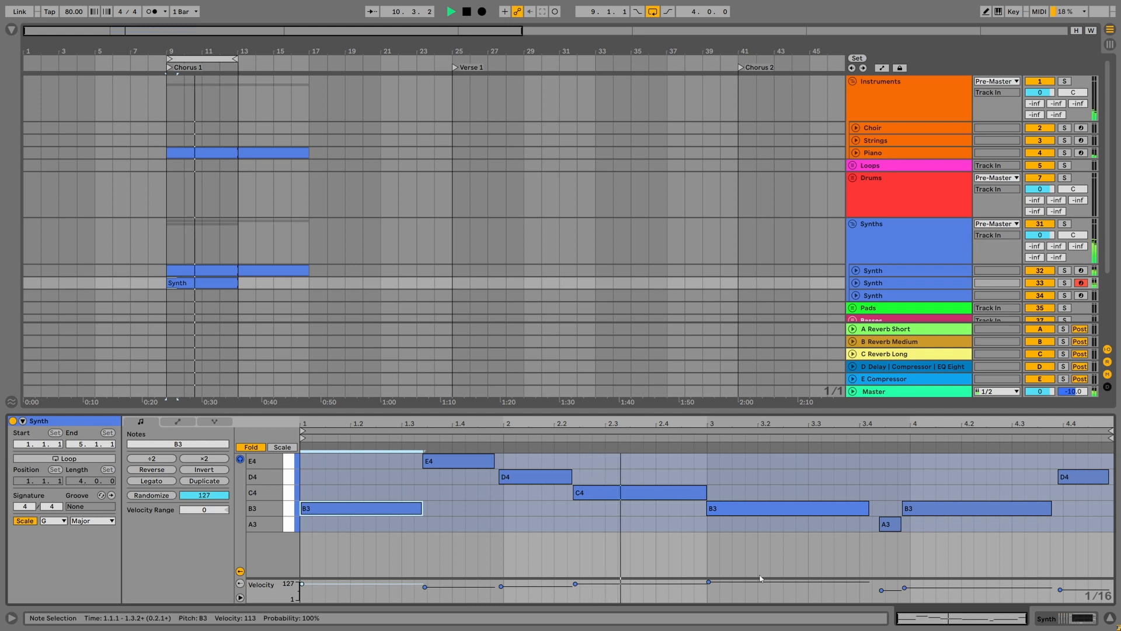
pyautogui.moveTo(709, 582); pyautogui.dragTo(708, 588)
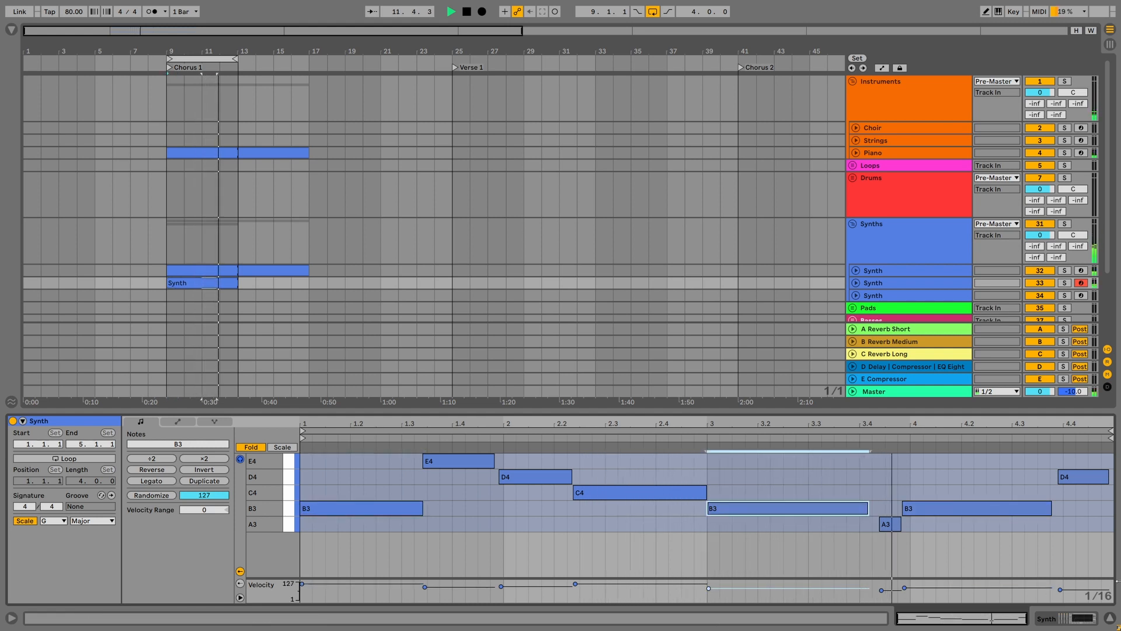
pyautogui.moveTo(907, 588); pyautogui.dragTo(907, 586)
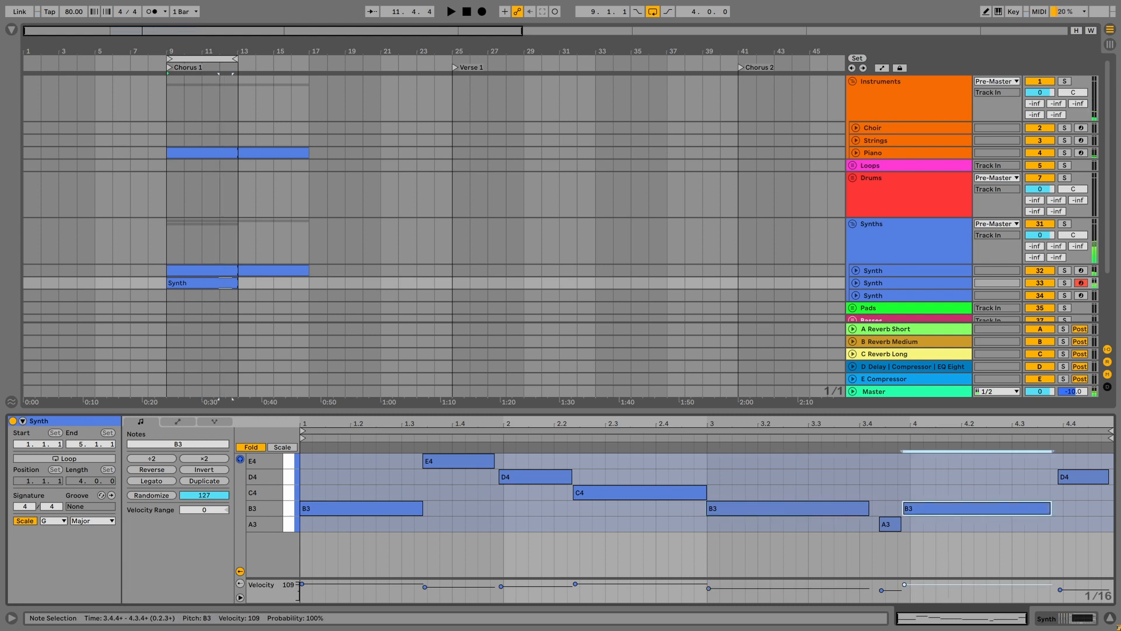
pyautogui.press('space')
pyautogui.moveTo(1060, 590); pyautogui.dragTo(1061, 589)
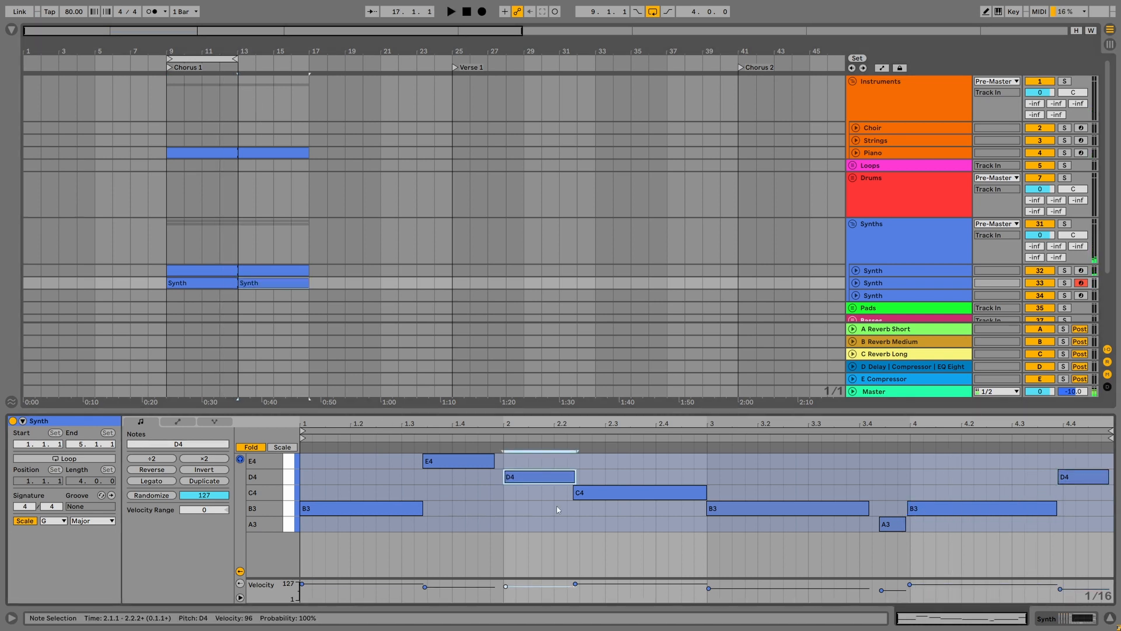
# - Raise the E4 note in bar 1 of the second melody clip to G4 and play the change
pyautogui.press('space')
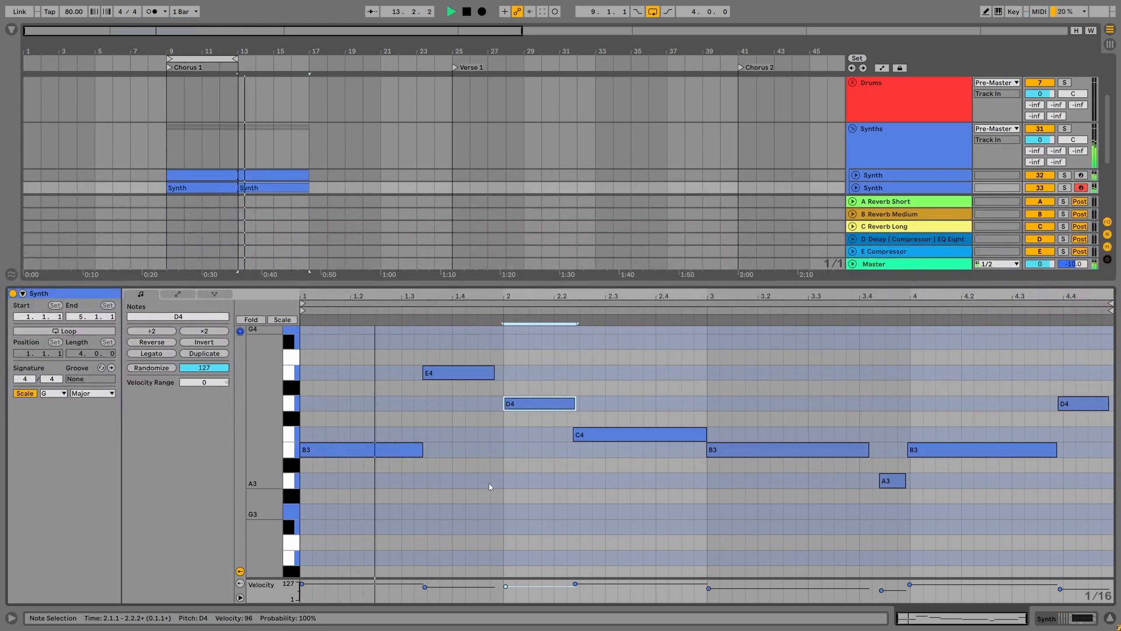
pyautogui.press('space')
pyautogui.click(450, 371)
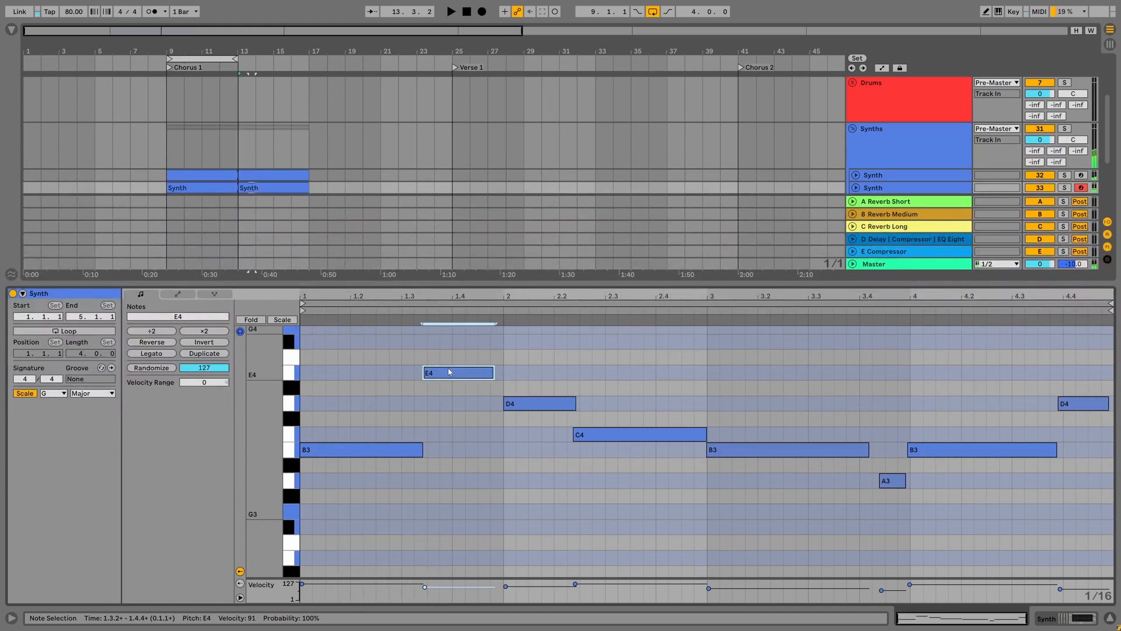
pyautogui.press('Up')
pyautogui.press('Up')
pyautogui.press('Up')
pyautogui.press('space')
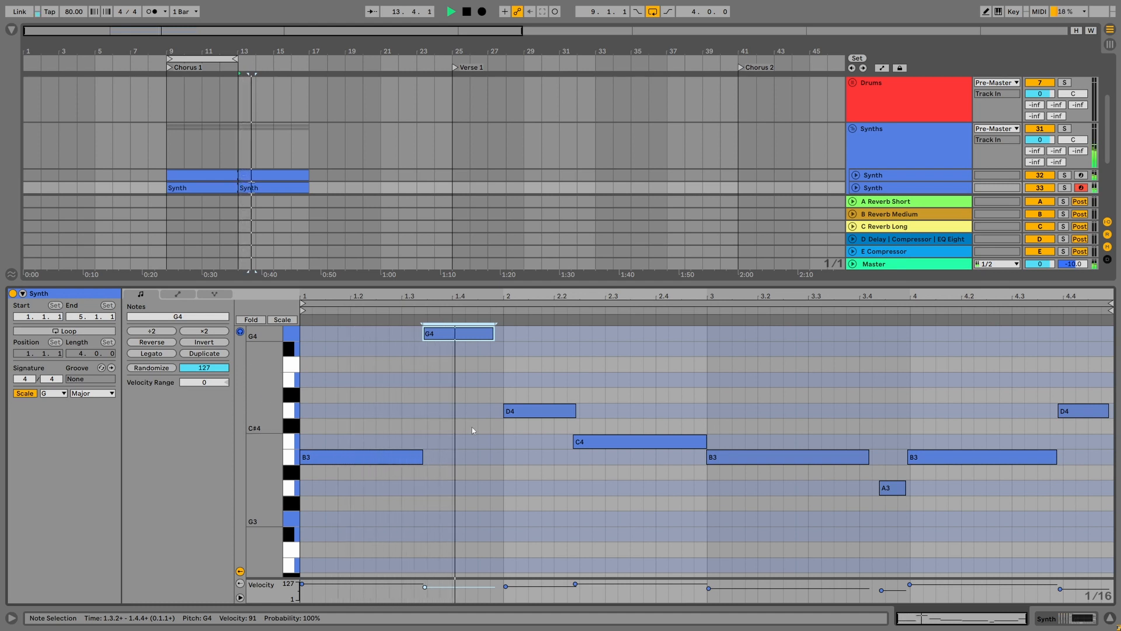
pyautogui.press('space')
# - Raise the D4 note at the start of bar 2 to F#4 and play the change
pyautogui.click(554, 415)
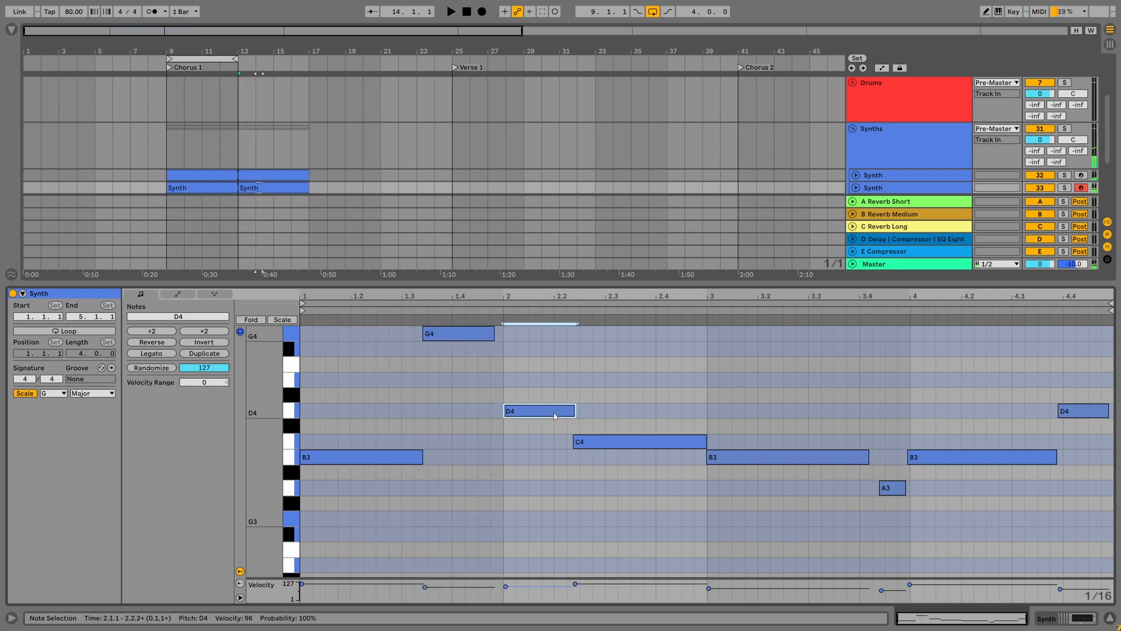
pyautogui.press('Up')
pyautogui.press('Up')
pyautogui.press('Up')
pyautogui.press('space')
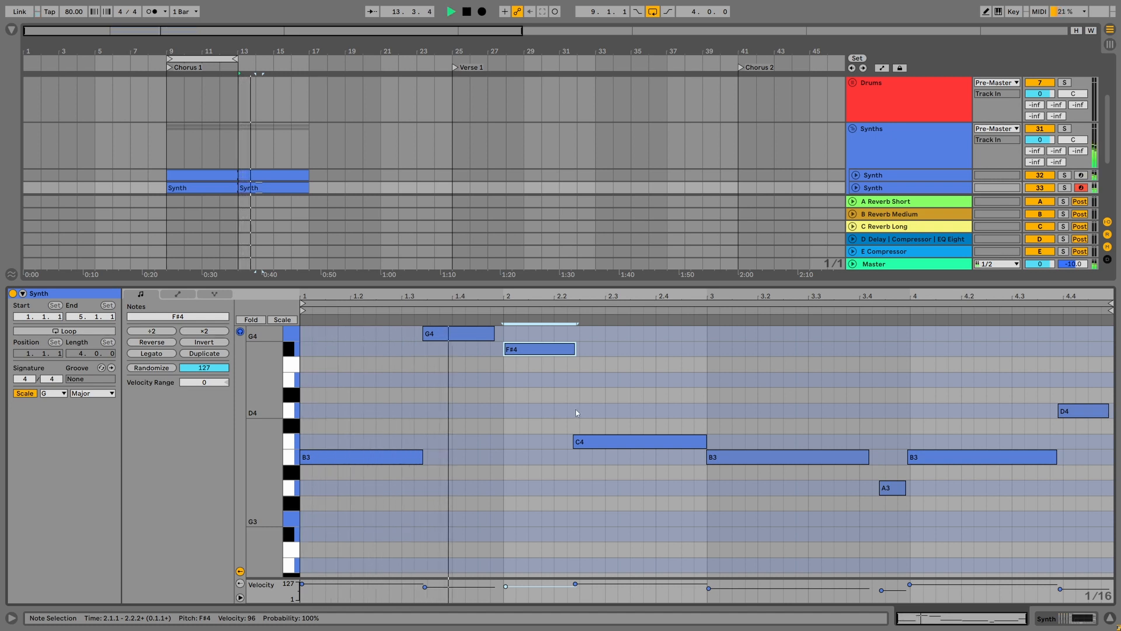
pyautogui.press('space')
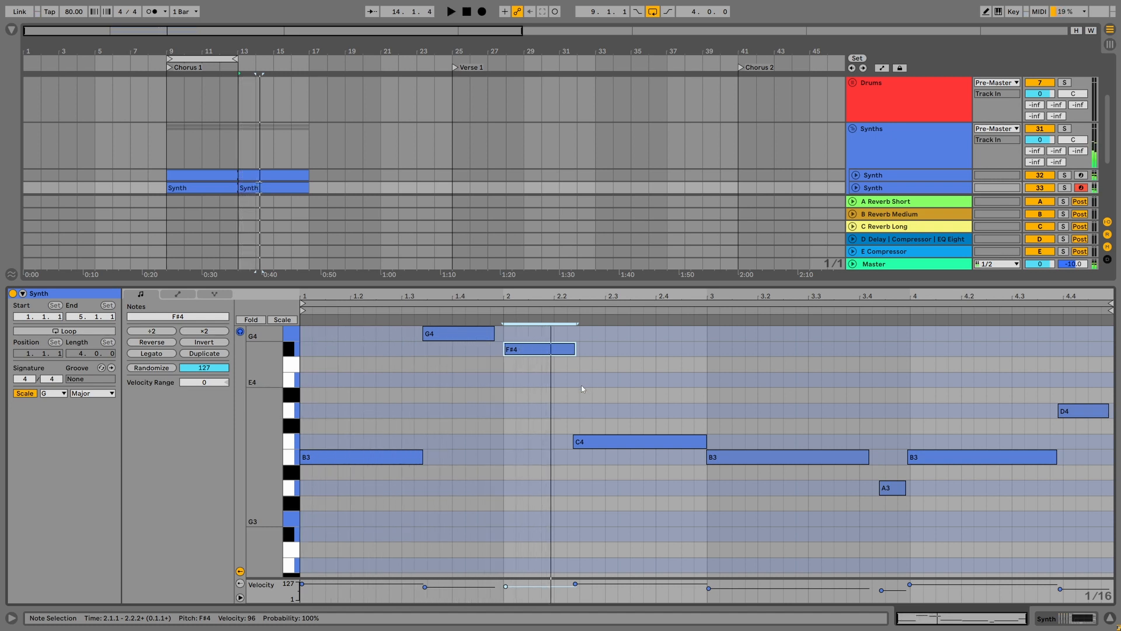
# - Shorten the C4 in bar 2 to end at 2.4, fill the last beat with an A3 note and play the clip
pyautogui.click(597, 448)
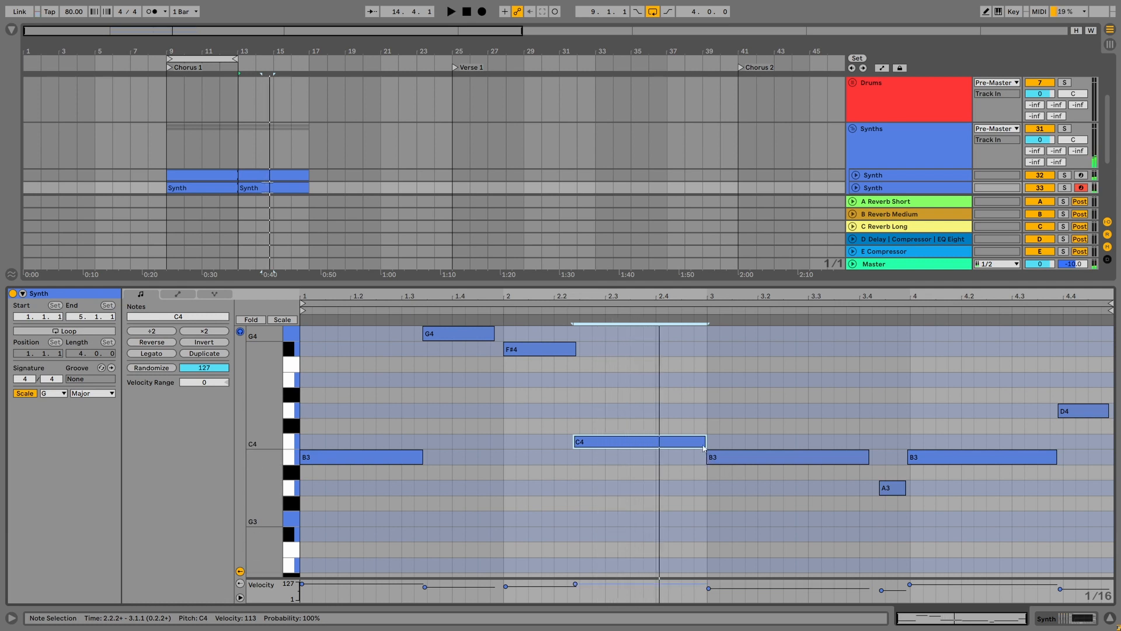
pyautogui.moveTo(705, 442); pyautogui.dragTo(656, 443)
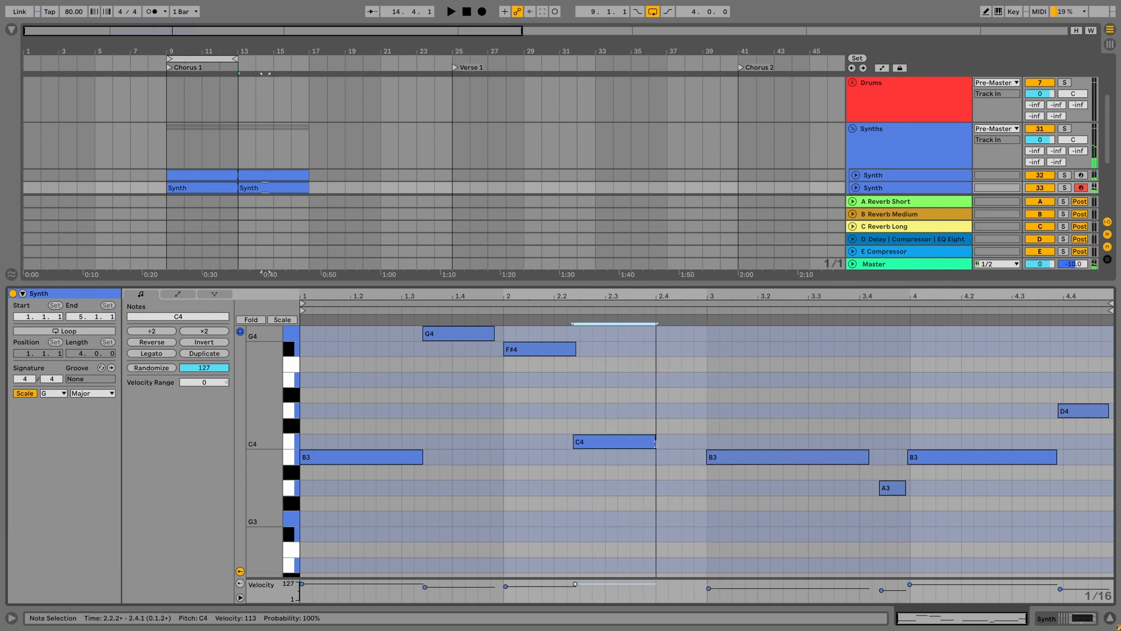
pyautogui.doubleClick(664, 488)
pyautogui.moveTo(665, 488); pyautogui.dragTo(706, 488)
pyautogui.click(510, 310)
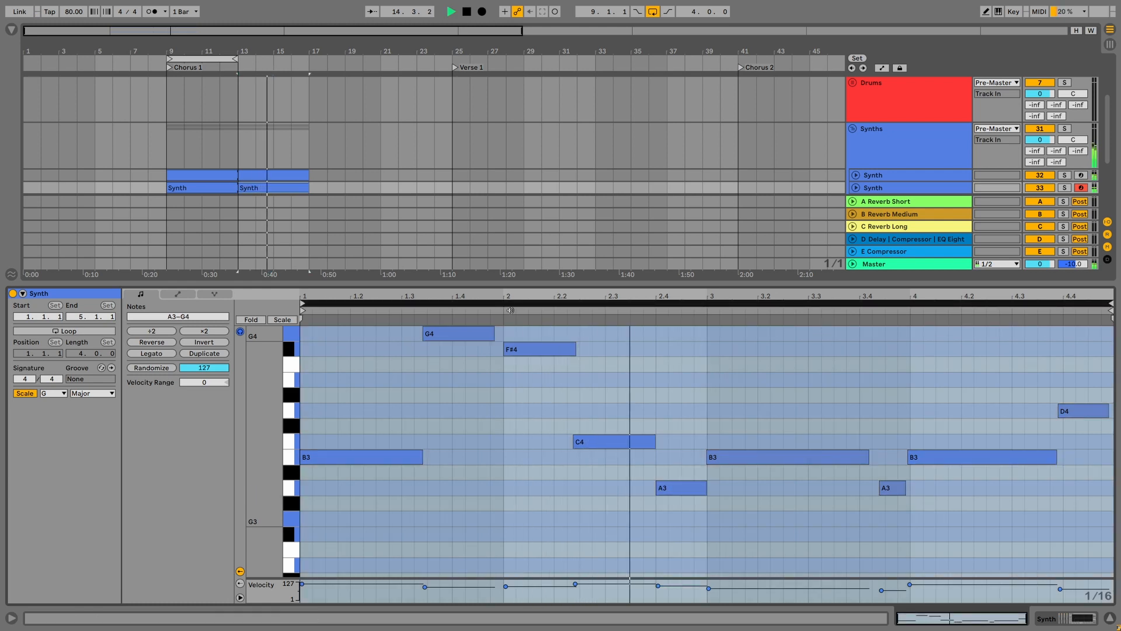
pyautogui.press('space')
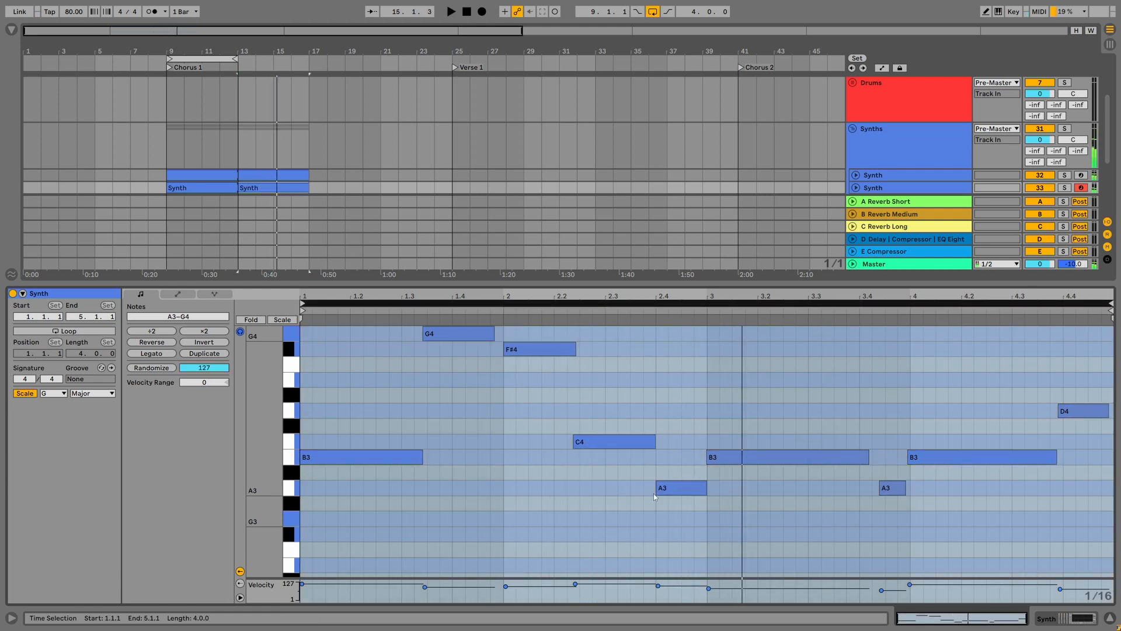
# - Trim the A3 in bar 2 to start at 2.4.3, extend the C4 up to it and play the clip
pyautogui.click(661, 487)
pyautogui.moveTo(661, 486); pyautogui.dragTo(673, 486)
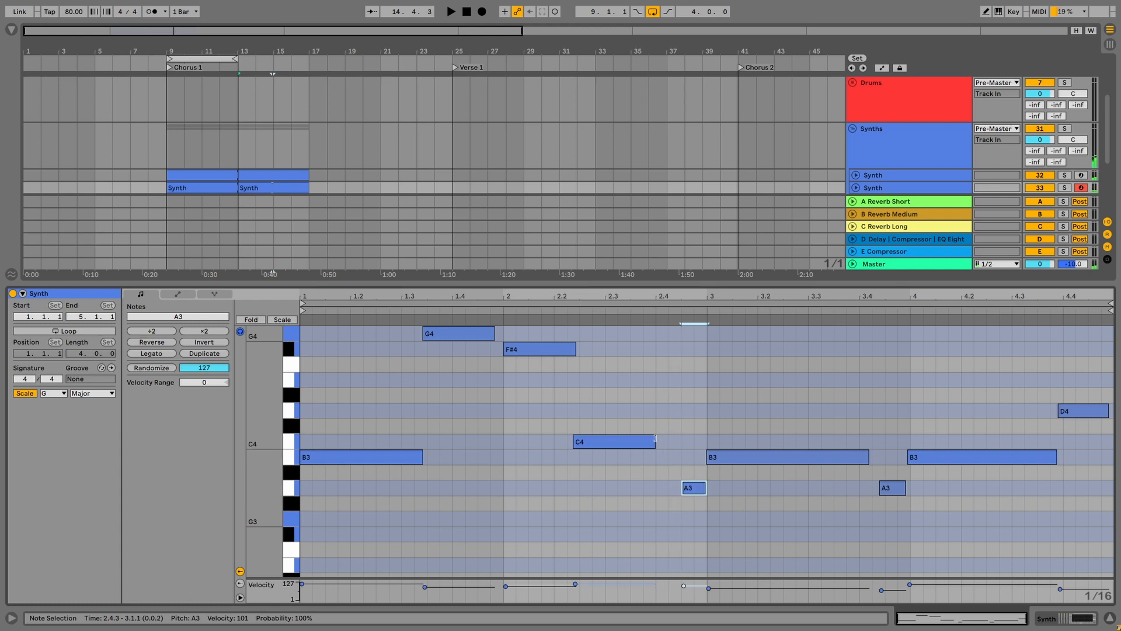
pyautogui.moveTo(655, 438); pyautogui.dragTo(668, 442)
pyautogui.press('space')
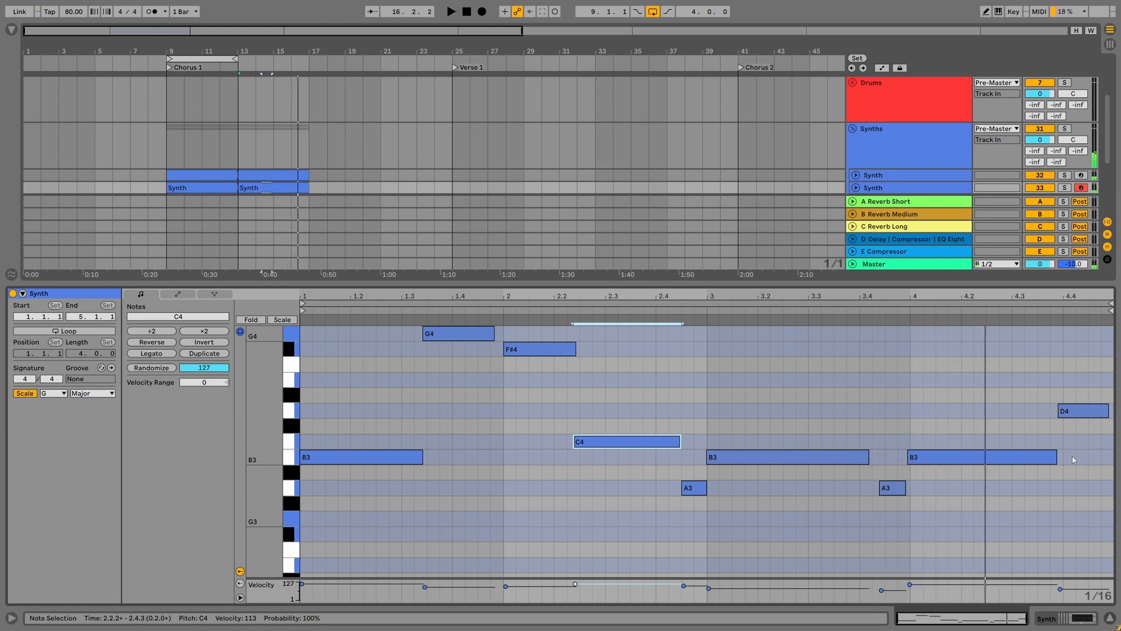
# - Shorten the B3 in bar 4 to end at 4.3 and place a D4 note from 4.3 to 4.4 in place of the last D4
pyautogui.moveTo(1055, 456); pyautogui.dragTo(986, 457)
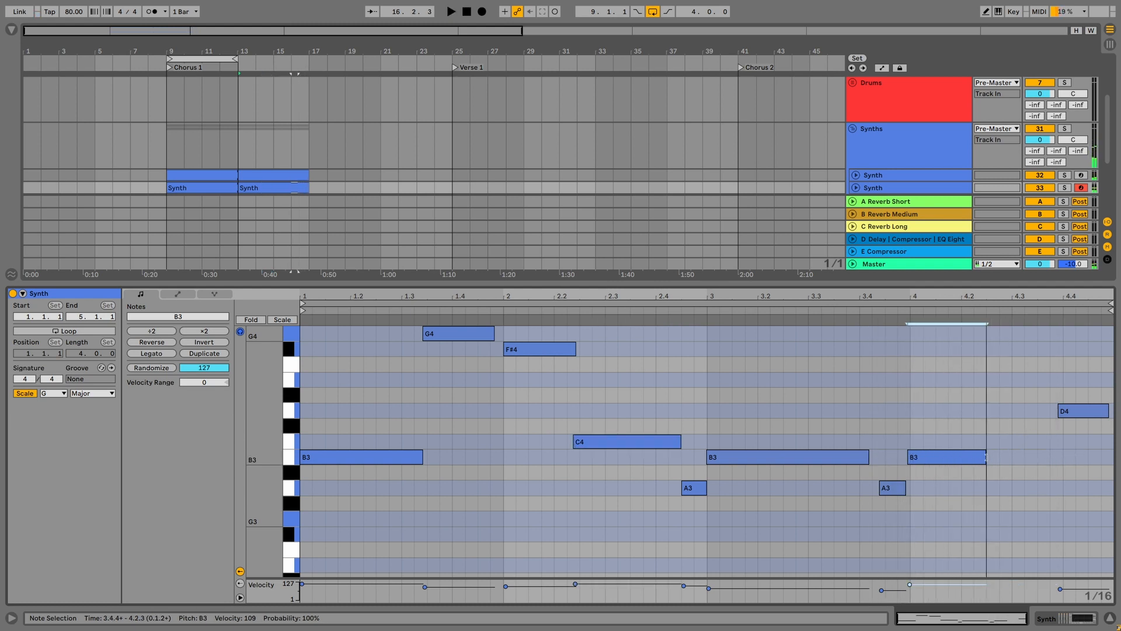
pyautogui.doubleClick(1016, 413)
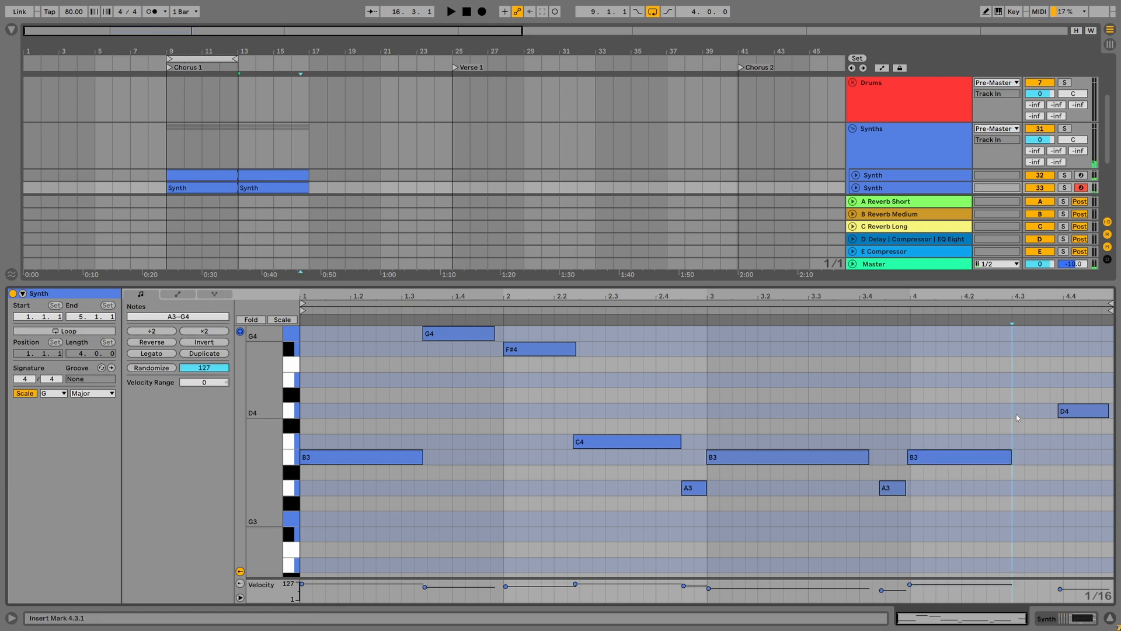
pyautogui.moveTo(1017, 412); pyautogui.dragTo(1063, 411)
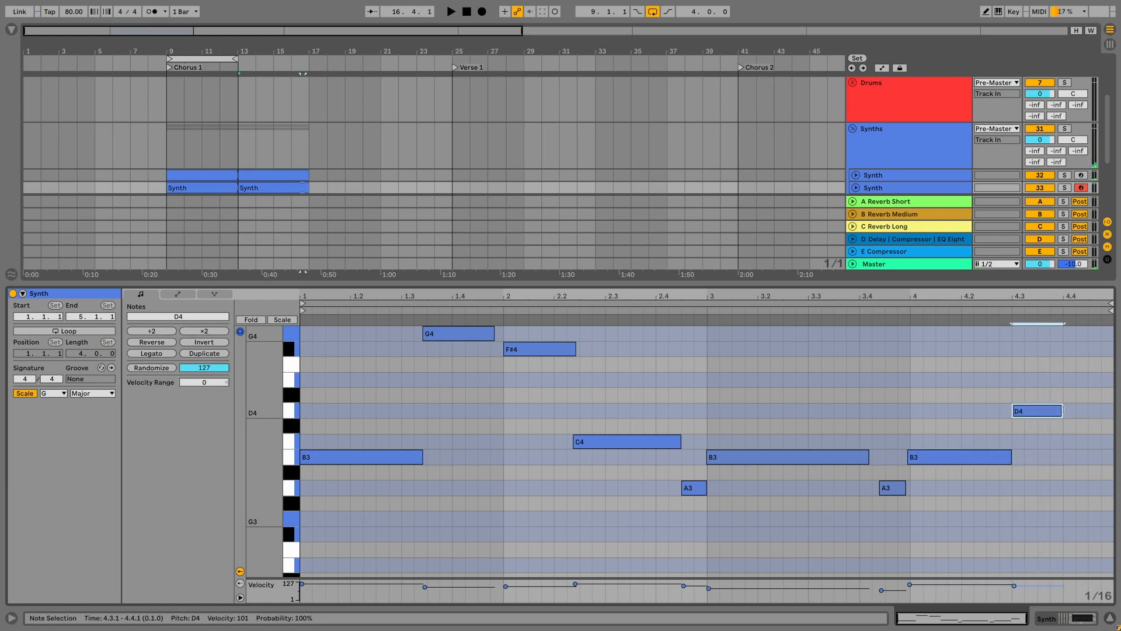
# - Add a C4 note filling the last beat of bar 4 from 4.4 and play the melody
pyautogui.doubleClick(1069, 383)
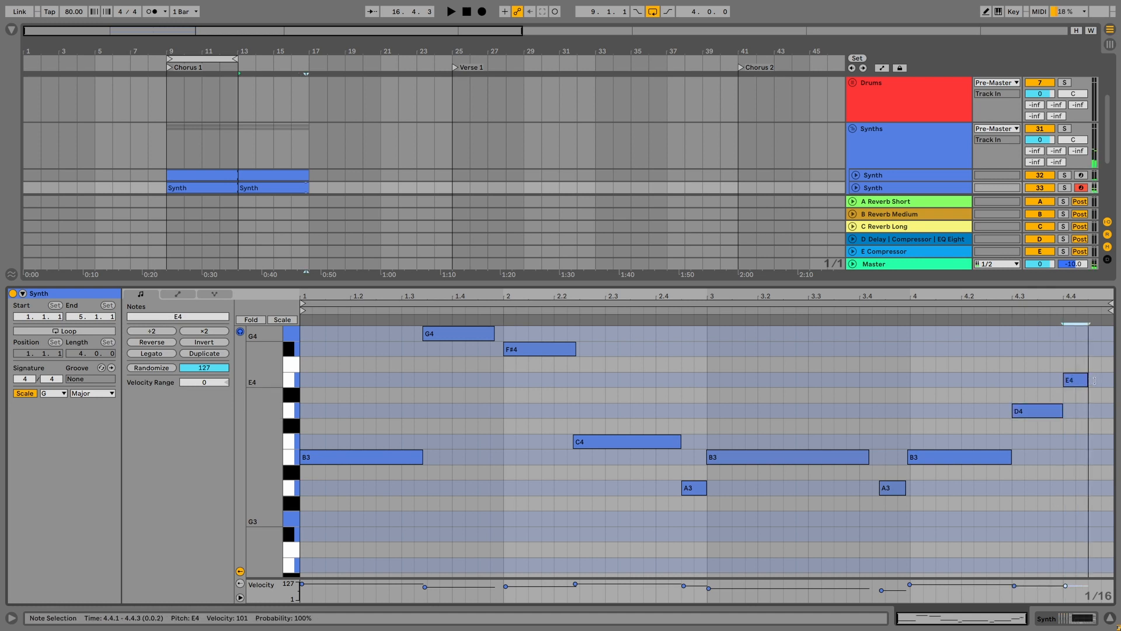
pyautogui.moveTo(1092, 380); pyautogui.dragTo(1091, 442)
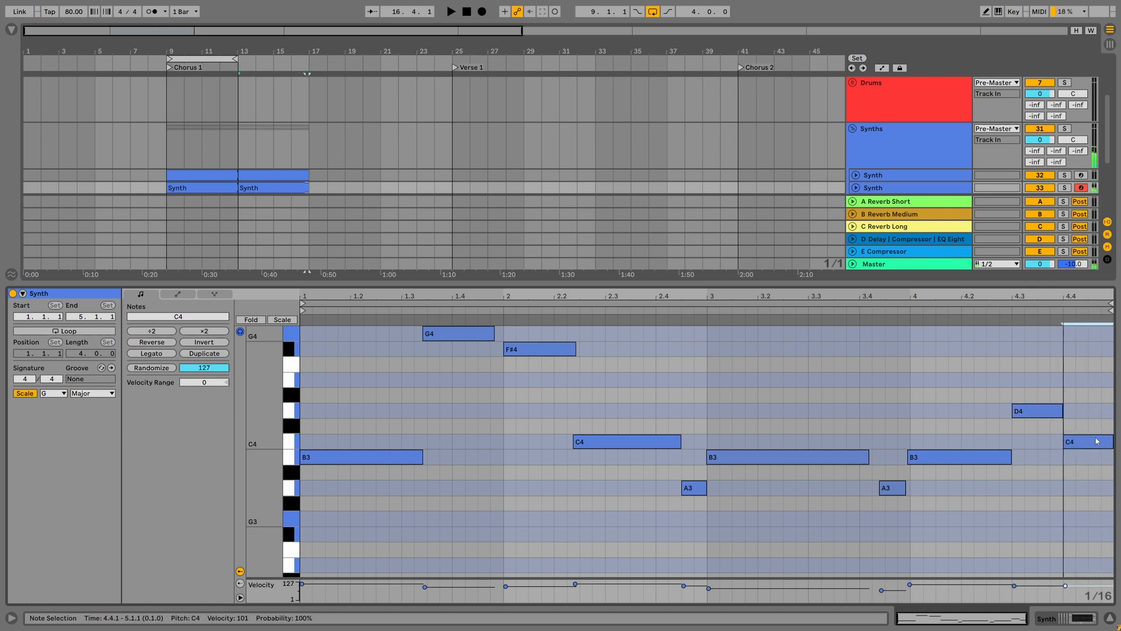
pyautogui.press('space')
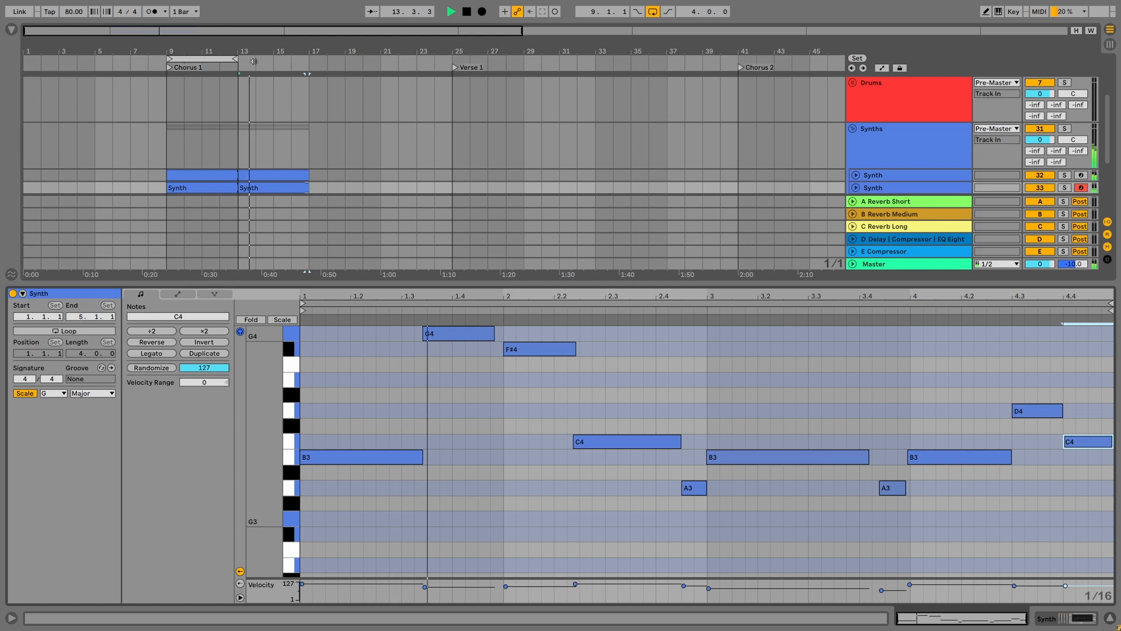
# - Extend the arrangement loop to cover bars 9 to 17 and listen back to the chorus
pyautogui.moveTo(237, 59); pyautogui.dragTo(309, 59)
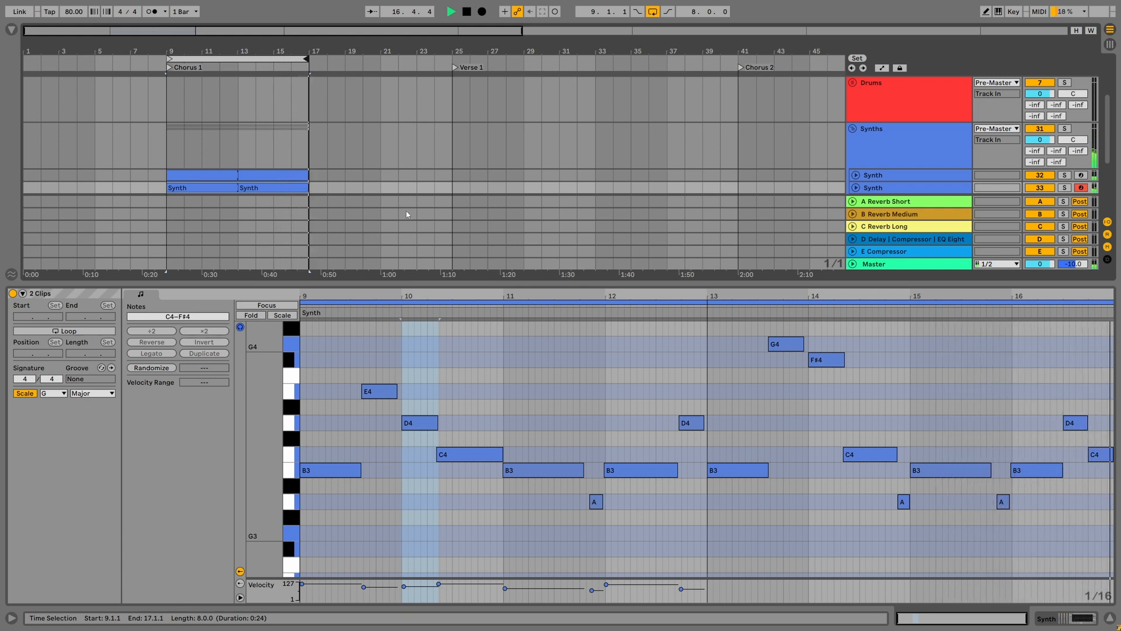
pyautogui.press('space')
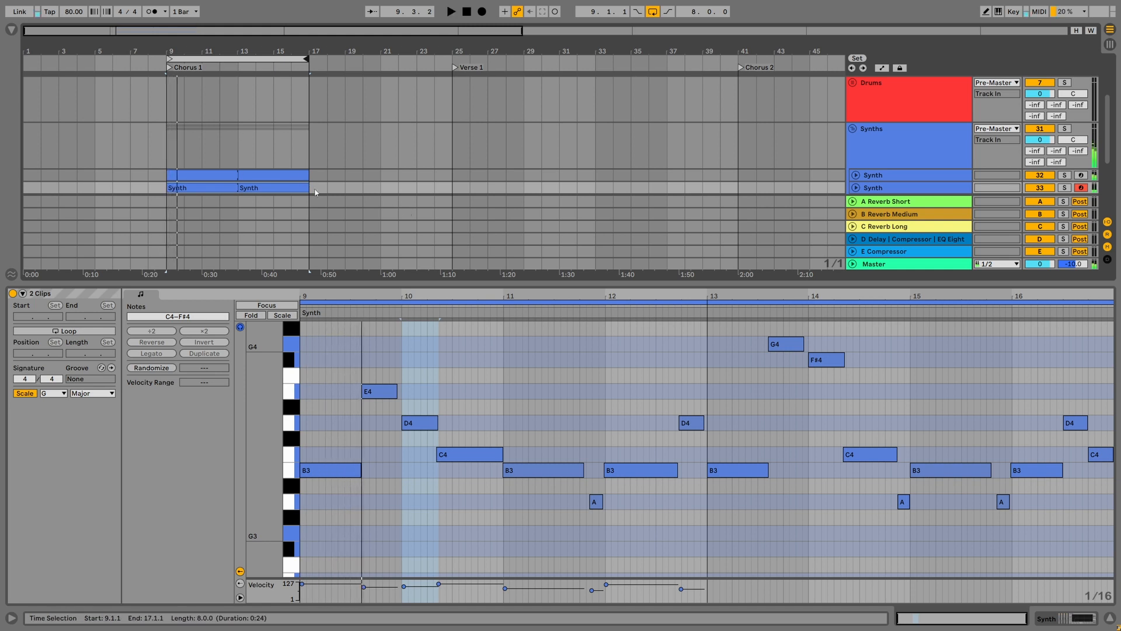
pyautogui.scroll(3, 300, 159)
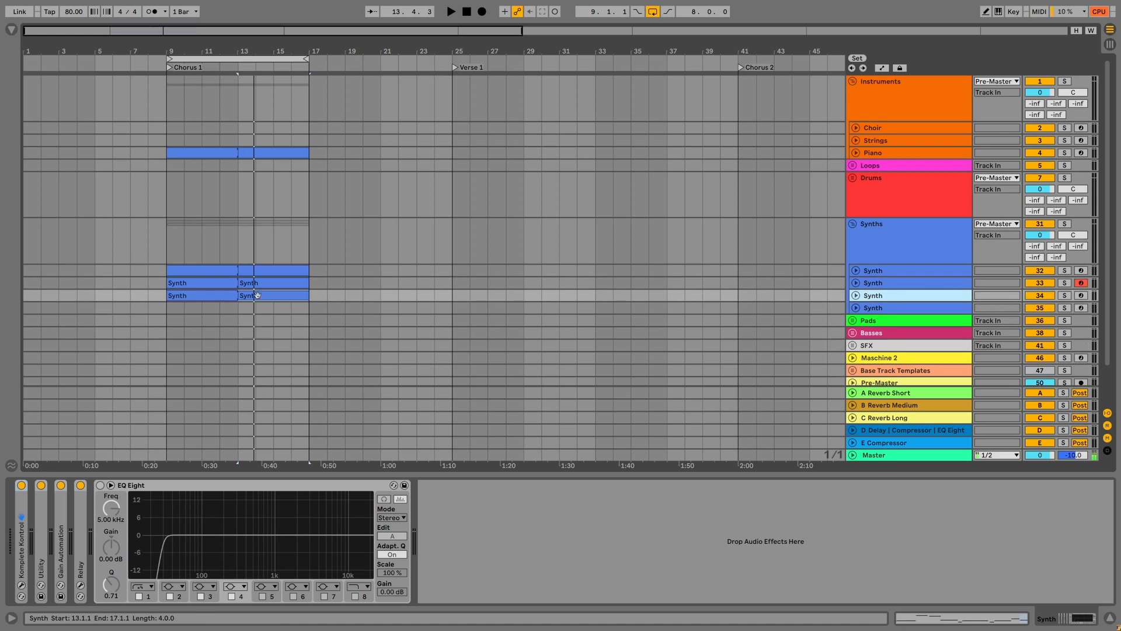
# - Record a G3, A3, B3, D4, C4 line on Synth track 34 over bars 9 to 13 and duplicate the clip once
pyautogui.click(481, 11)
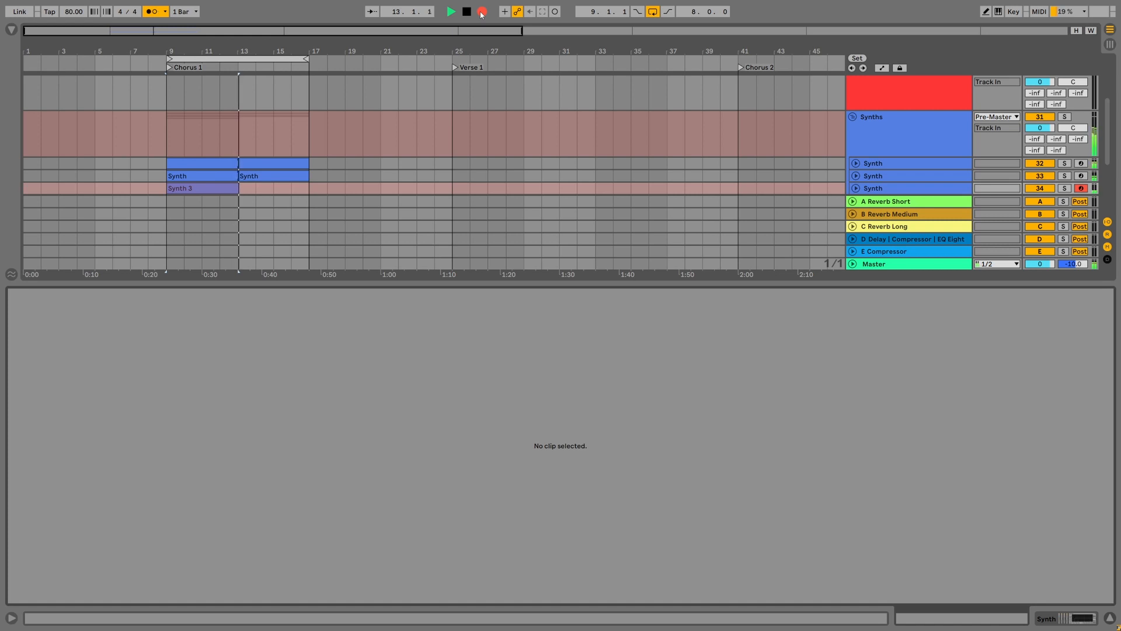
pyautogui.press('space')
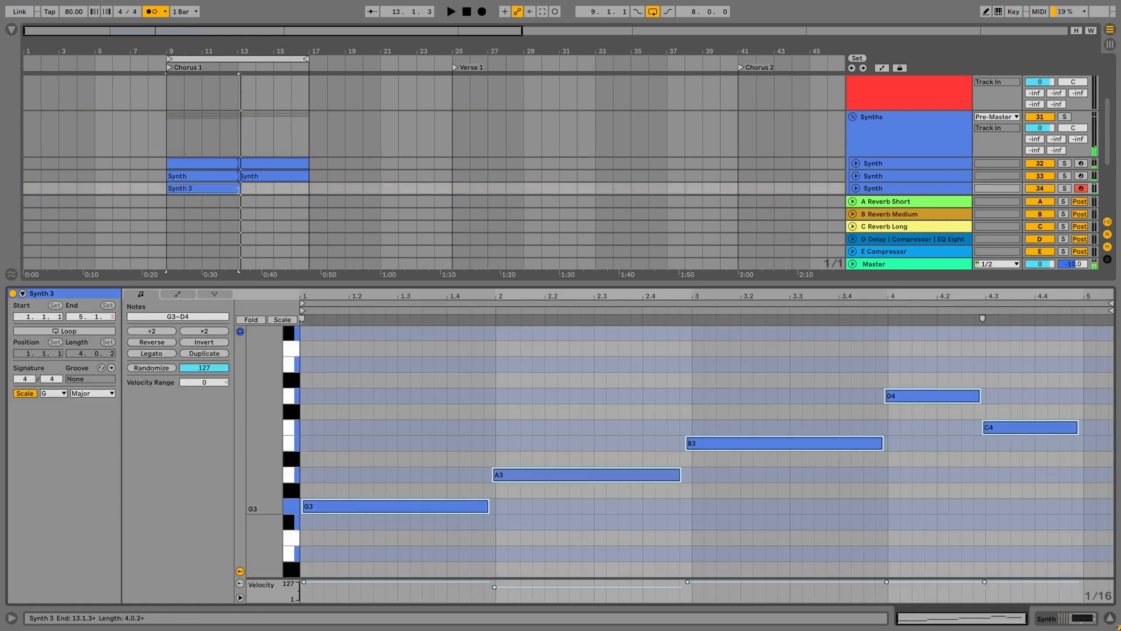
pyautogui.hotkey('ctrl', 'd')
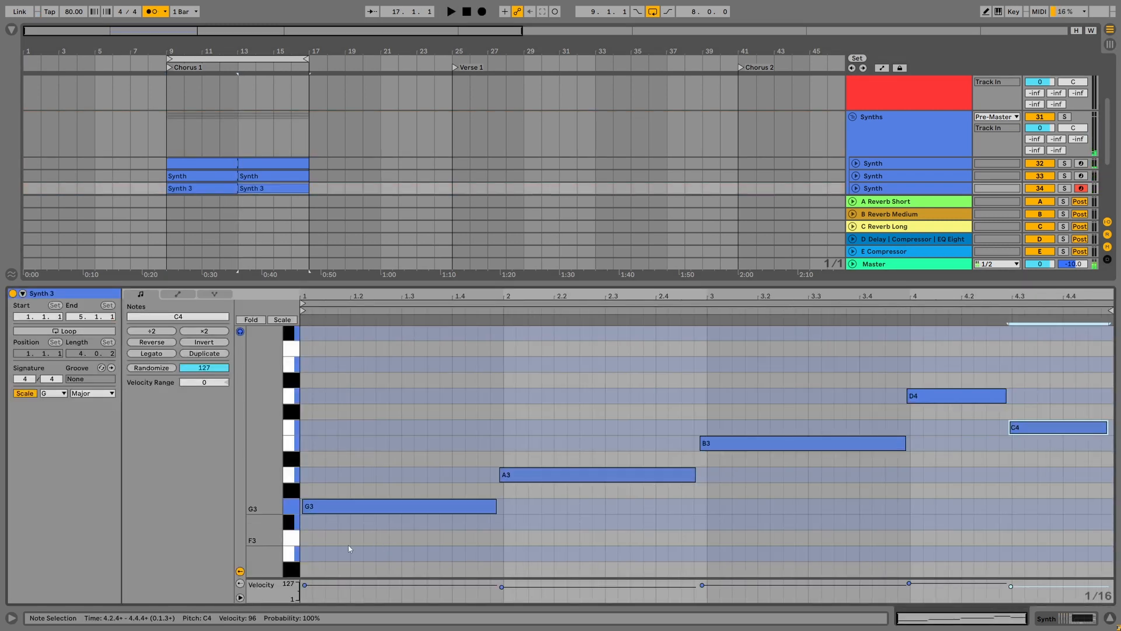
# - Play the duplicated clip and lower the A3 note in its second bar to F#3
pyautogui.press('space')
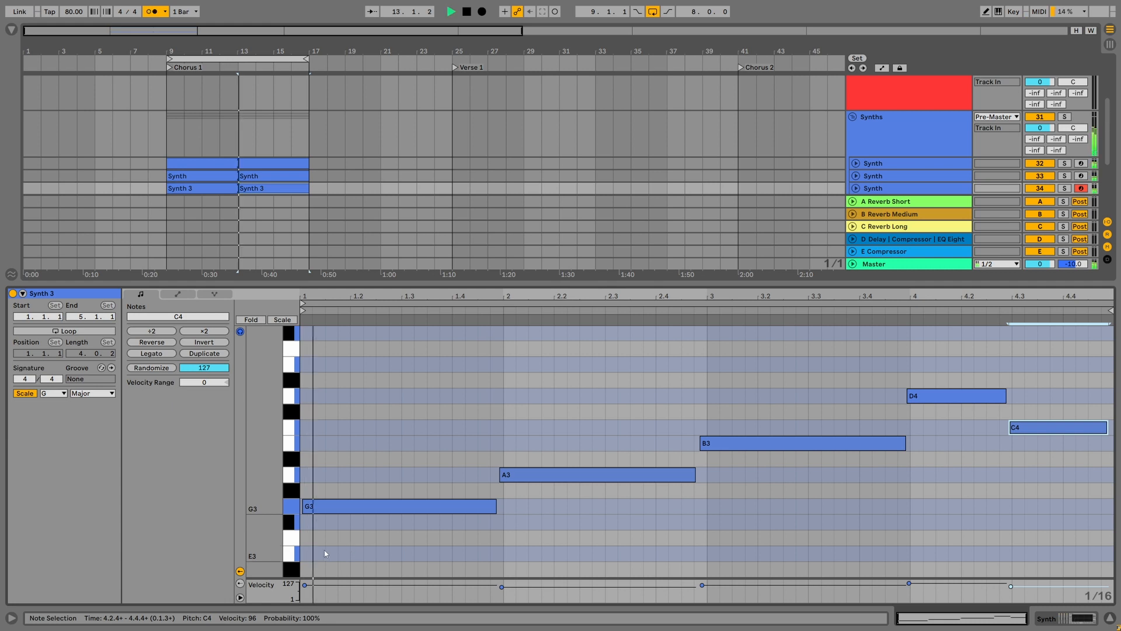
pyautogui.press('space')
pyautogui.click(530, 475)
pyautogui.press('Down')
pyautogui.press('Down')
pyautogui.press('Down')
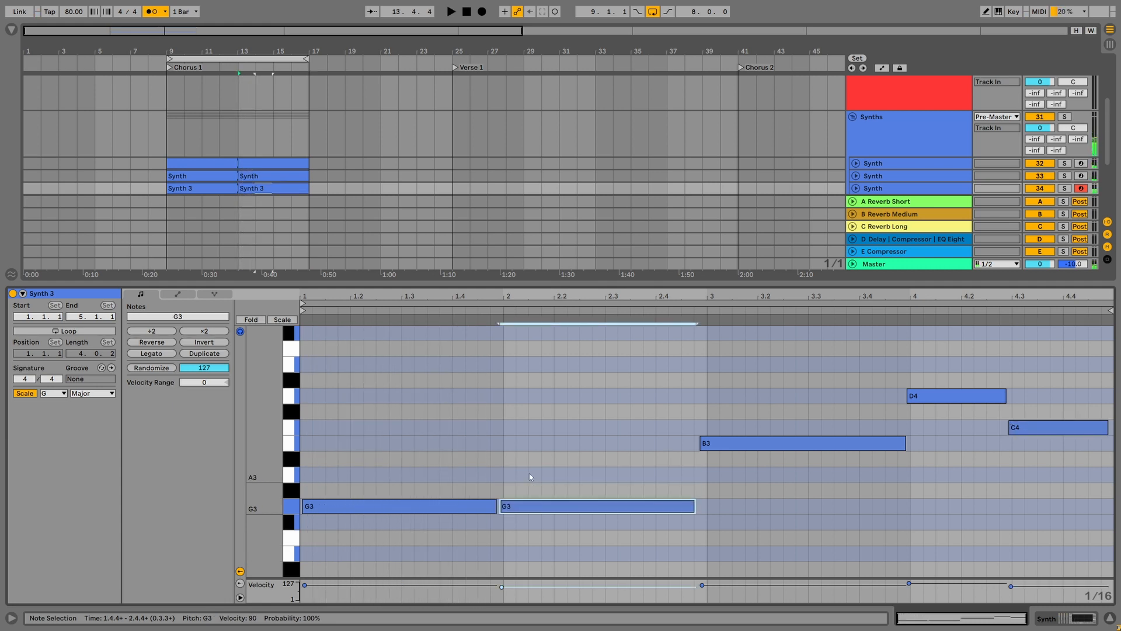
# - Audition the duplicated clip and align the B3 with the start of bar 3 and the F#3 with bar 2
pyautogui.click(717, 443)
pyautogui.press('space')
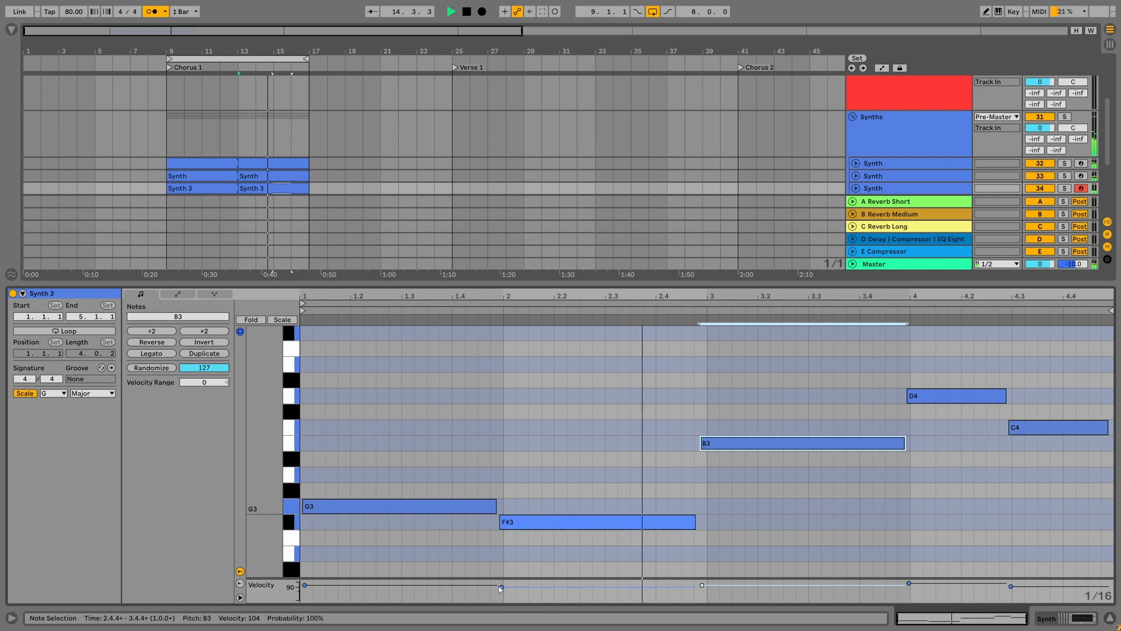
pyautogui.press('space')
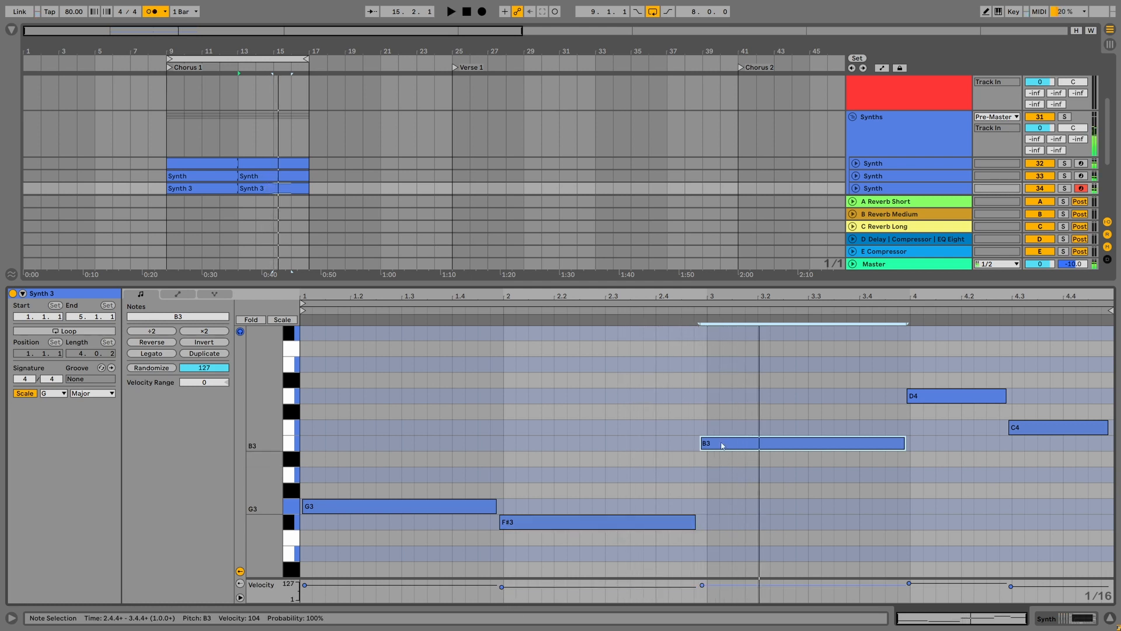
pyautogui.moveTo(721, 445); pyautogui.dragTo(726, 444)
pyautogui.press('space')
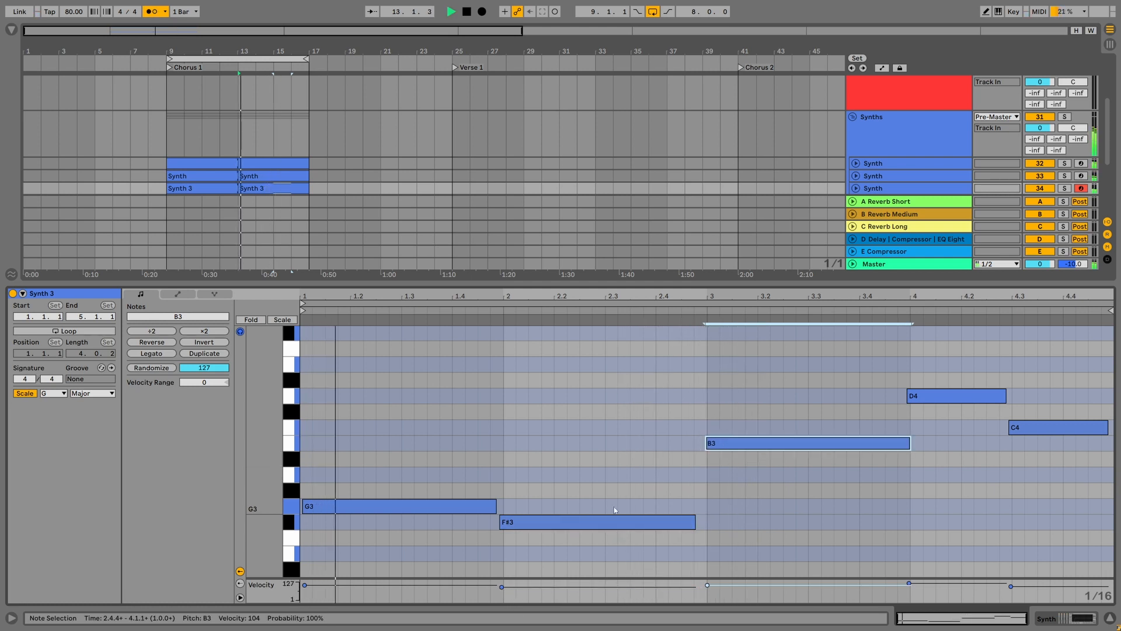
pyautogui.click(558, 525)
pyautogui.moveTo(559, 526); pyautogui.dragTo(562, 526)
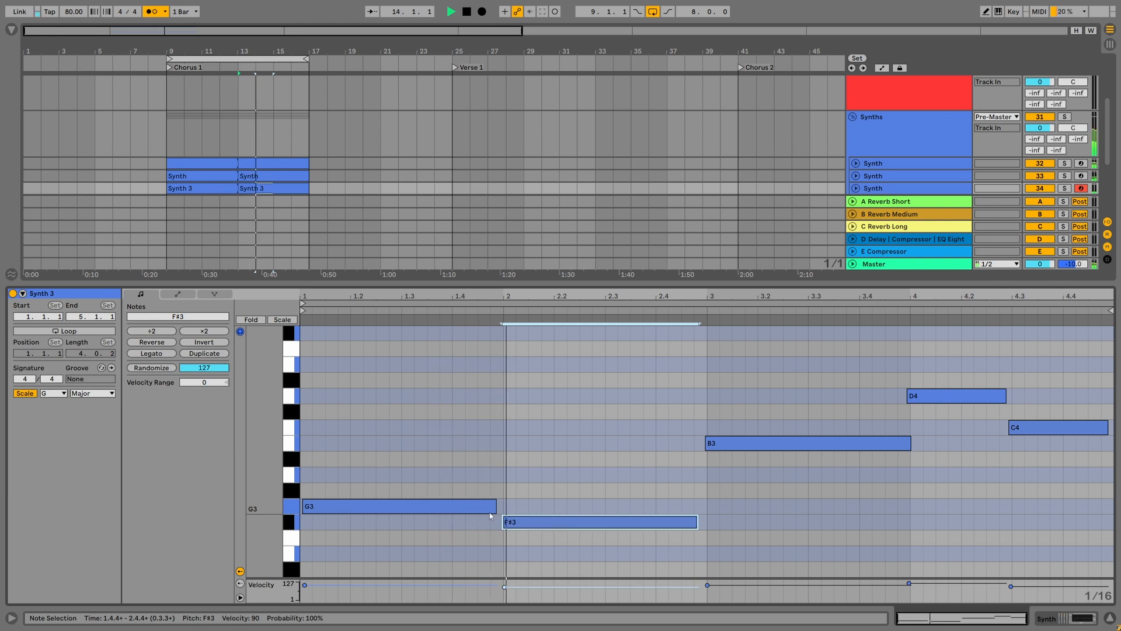
# - Lower the D4 at the start of bar 4 to A3 and toggle the detail view
pyautogui.click(931, 403)
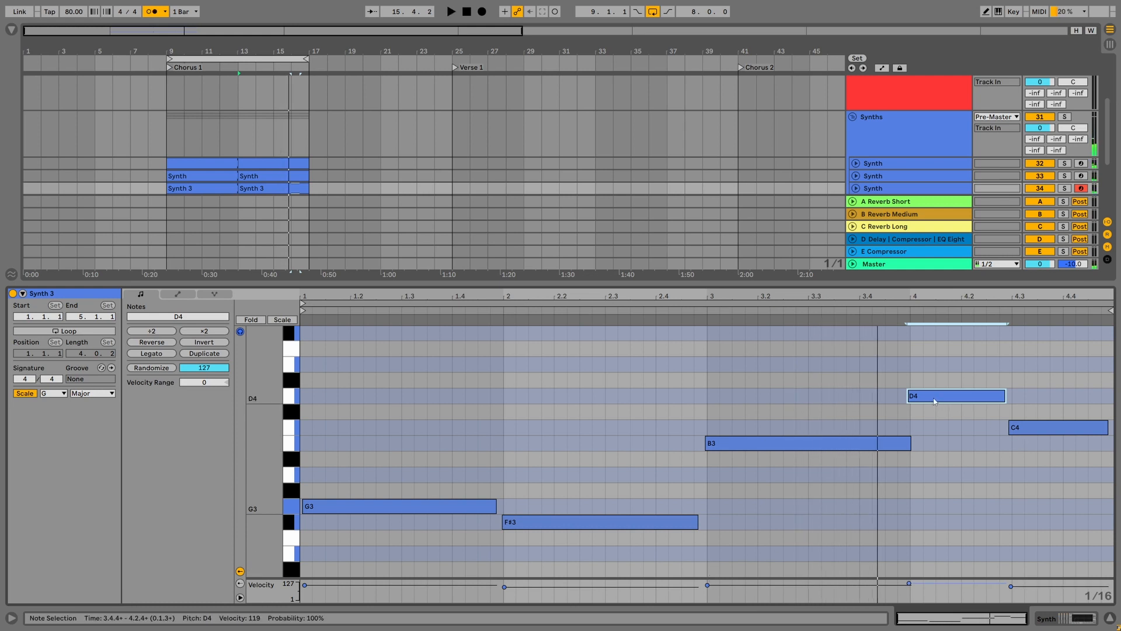
pyautogui.moveTo(935, 402); pyautogui.dragTo(933, 476)
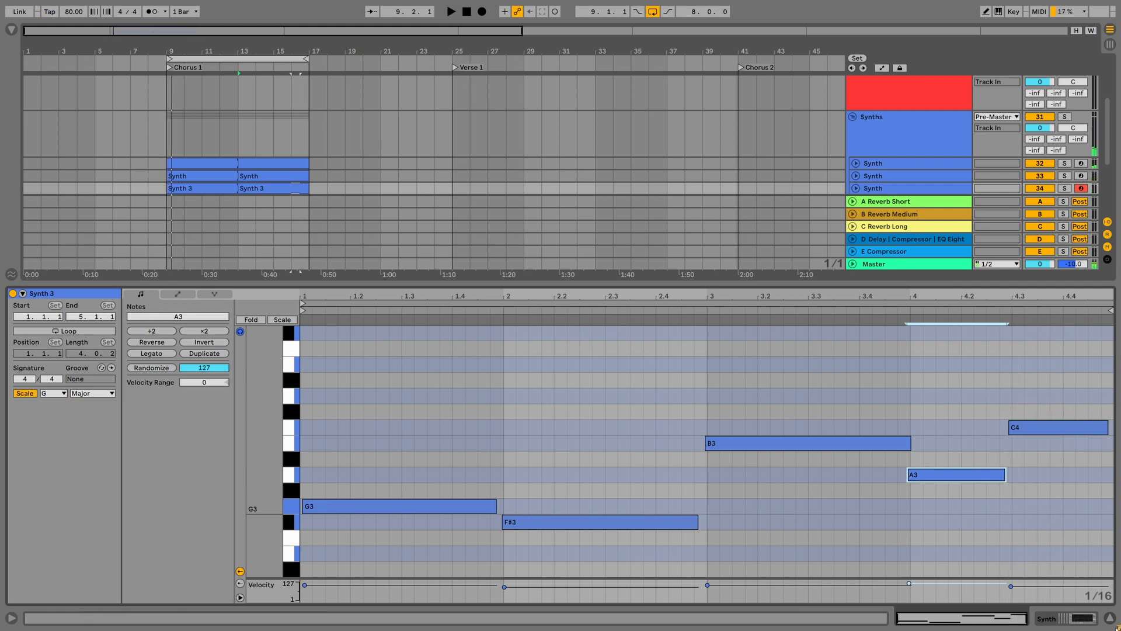
pyautogui.click(1112, 621)
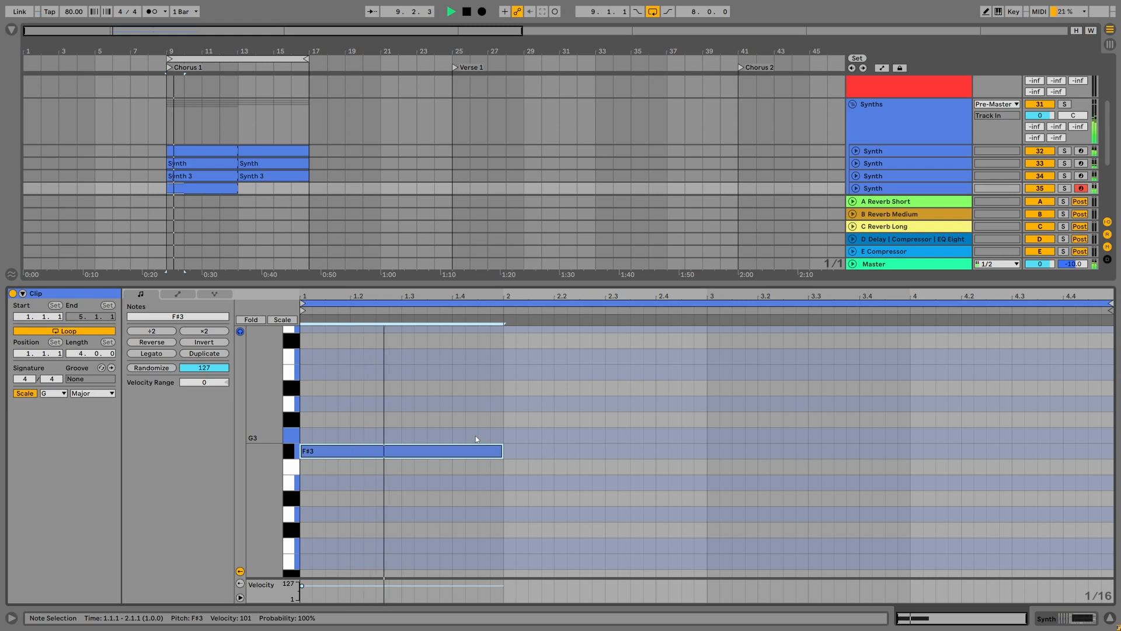
# - Add an E3 note filling bar 2 of the clip on Synth track 35 and play it
pyautogui.doubleClick(510, 483)
pyautogui.press('space')
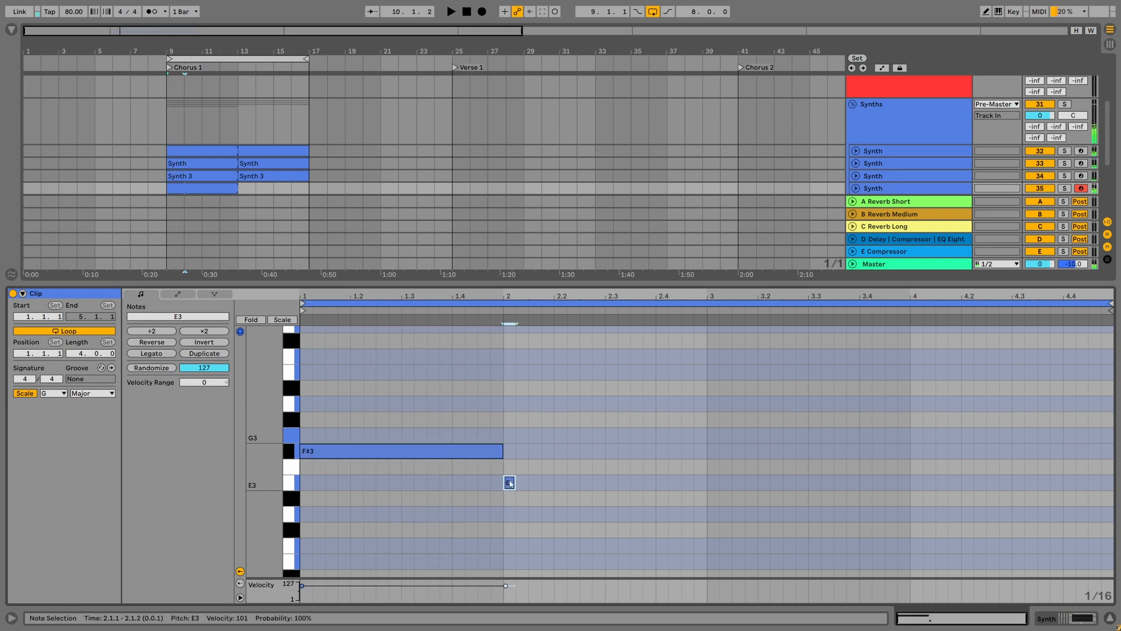
pyautogui.moveTo(515, 483); pyautogui.dragTo(706, 484)
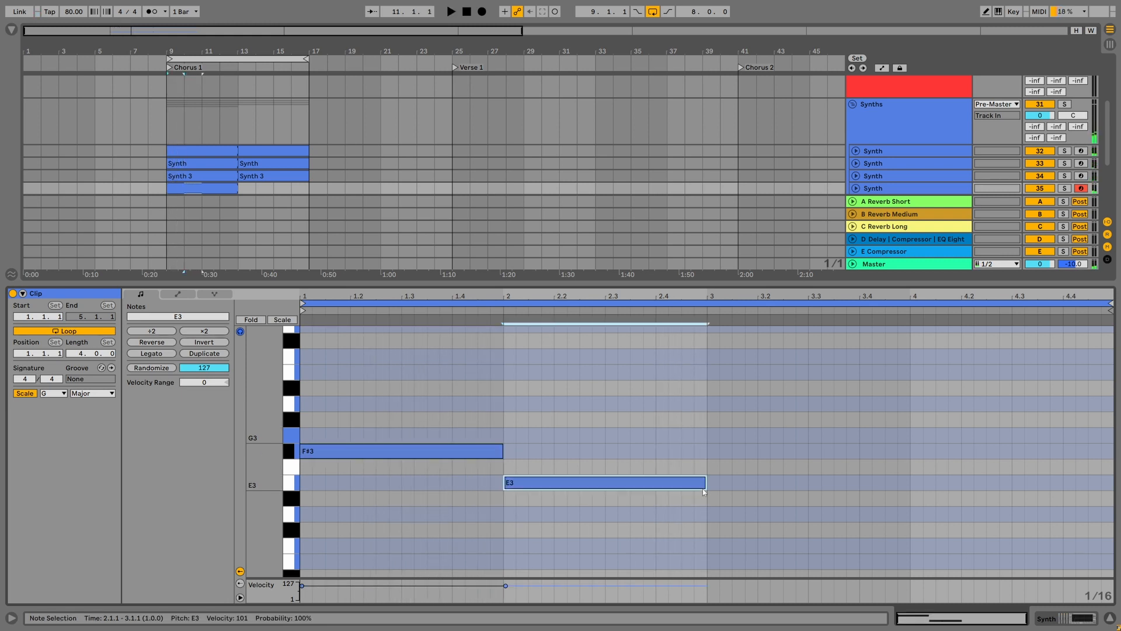
pyautogui.press('space')
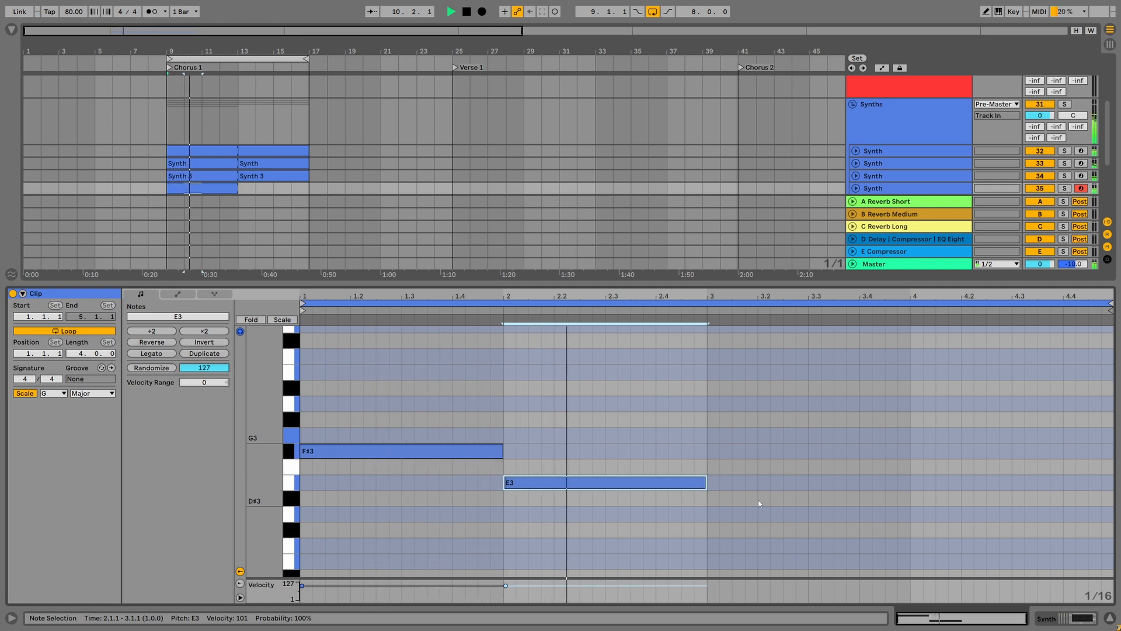
pyautogui.press('space')
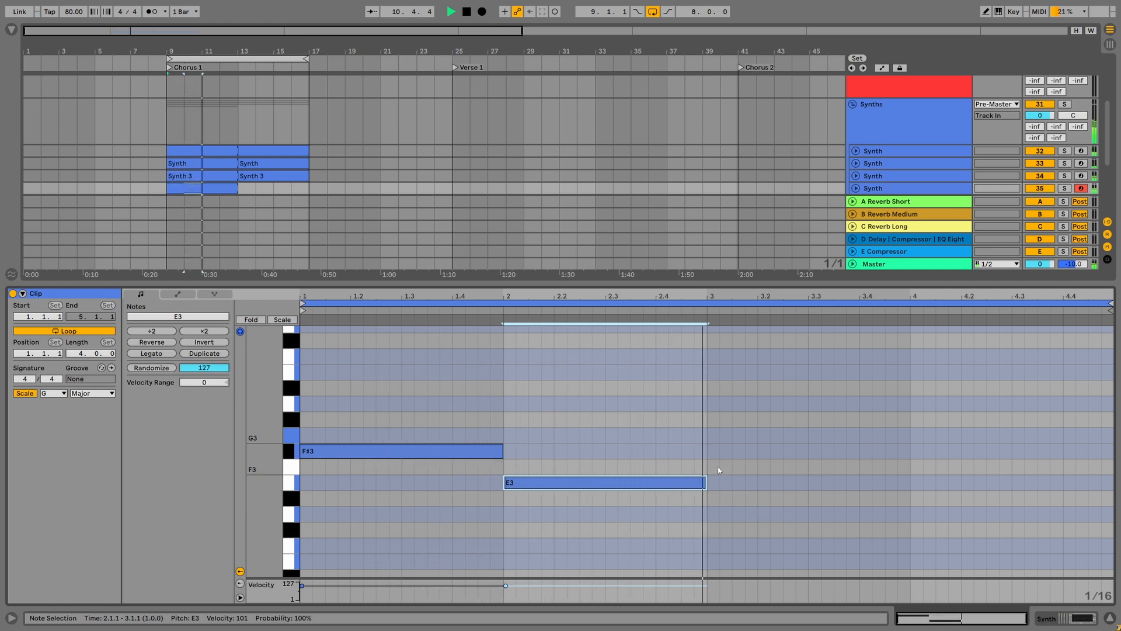
# - Fill bar 3 with an F#3 note and bar 4 with a D3 note
pyautogui.click(717, 457)
pyautogui.moveTo(715, 456); pyautogui.dragTo(916, 457)
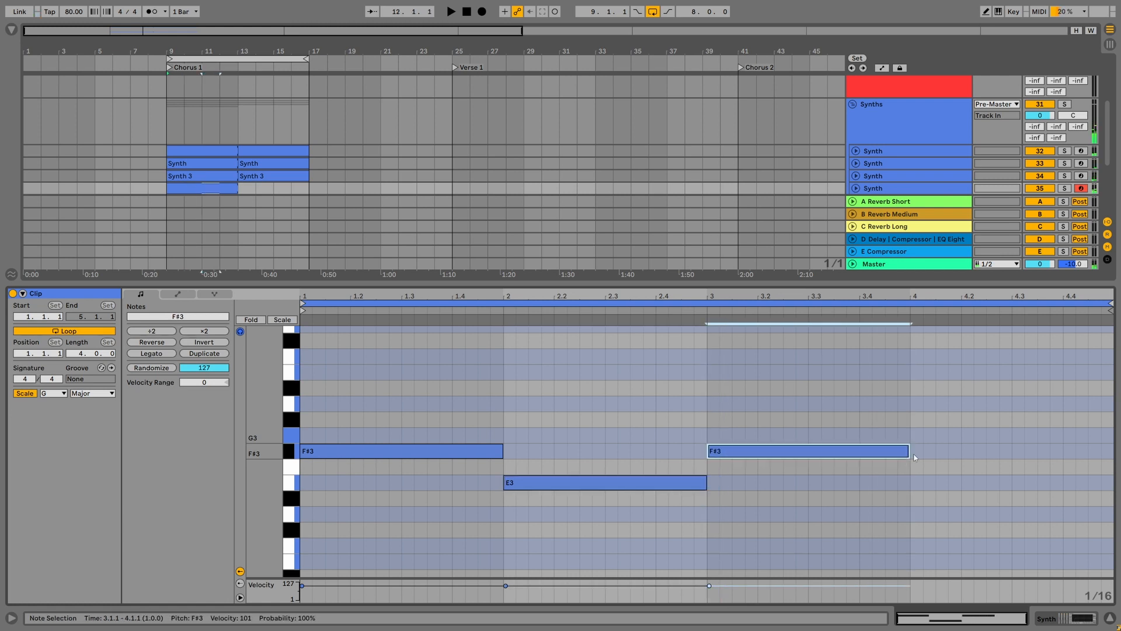
pyautogui.moveTo(916, 512); pyautogui.dragTo(1112, 515)
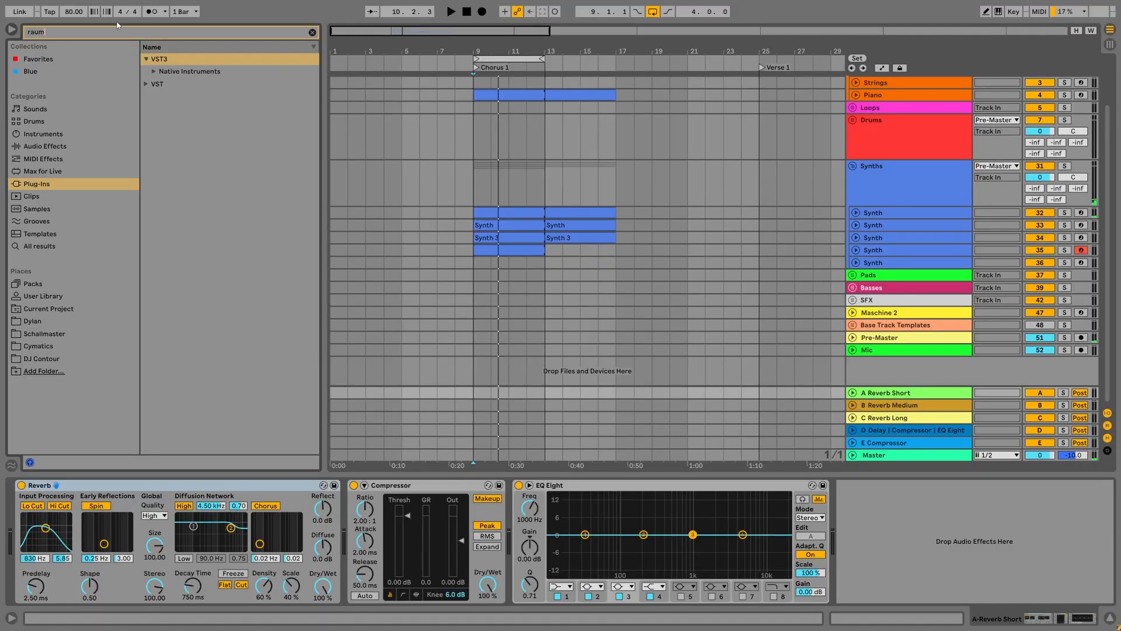
# - Load the Native Instruments Raum VST3 reverb onto Synth track 35
pyautogui.click(156, 71)
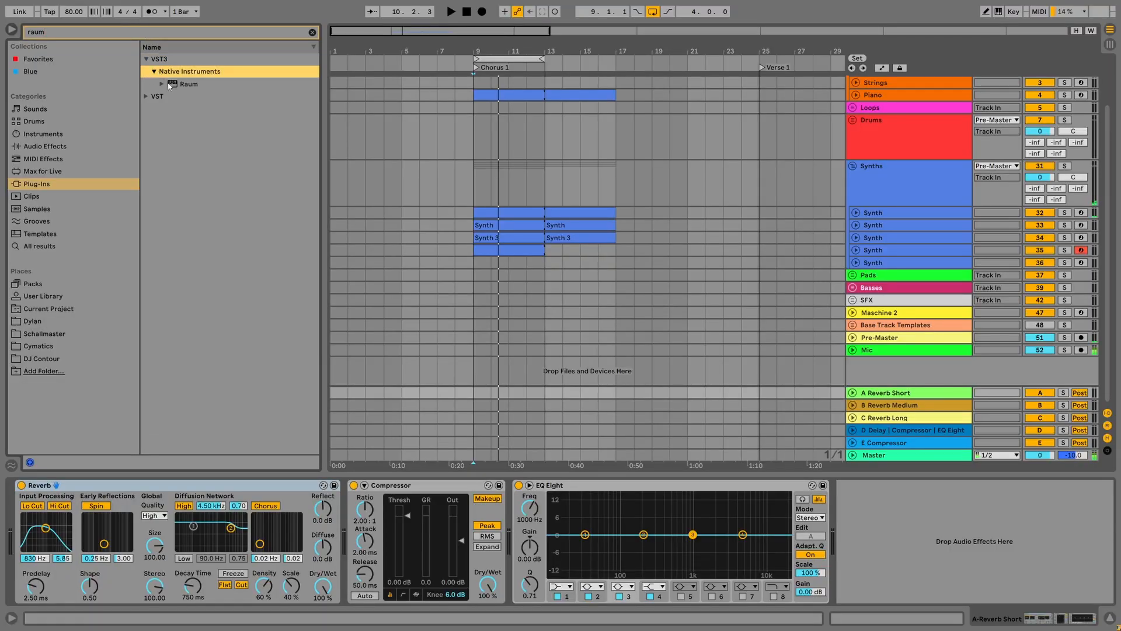
pyautogui.click(168, 84)
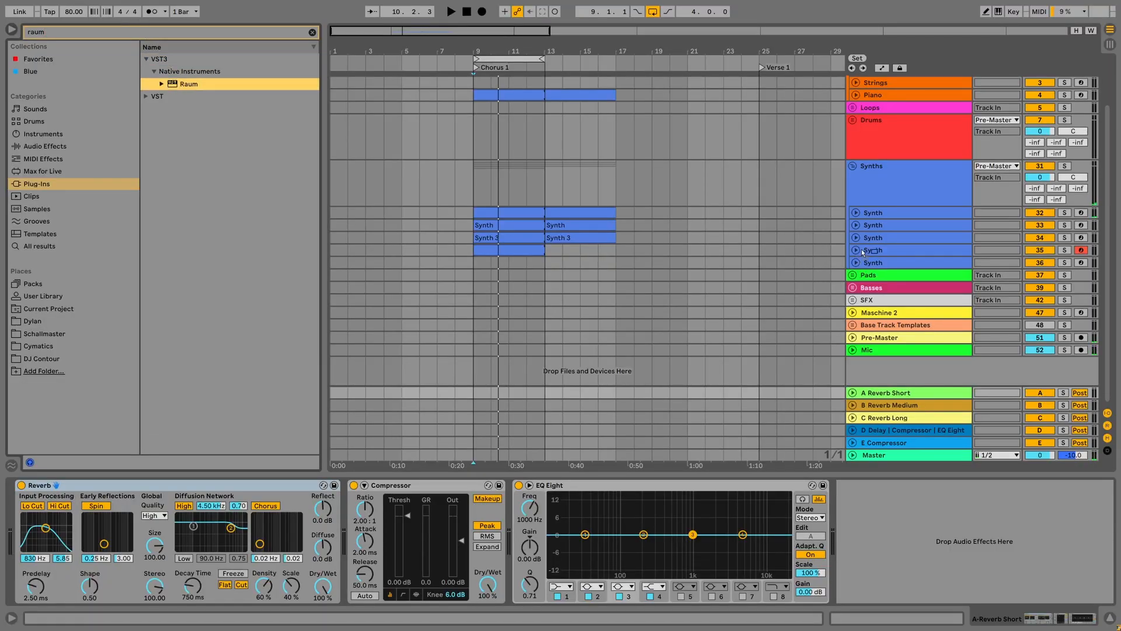
pyautogui.moveTo(861, 249); pyautogui.dragTo(866, 251)
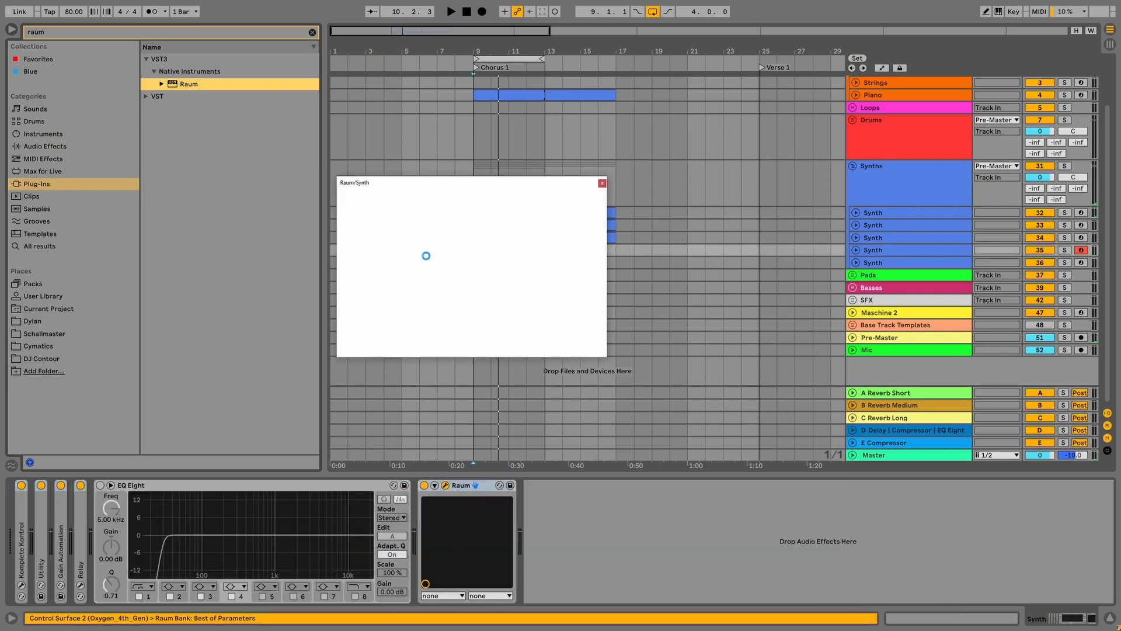
# - Hide the browser, play the chorus and raise Raum's Decay and adjust its Low Cut
pyautogui.hotkey('ctrl', 'alt', 'b')
pyautogui.press('space')
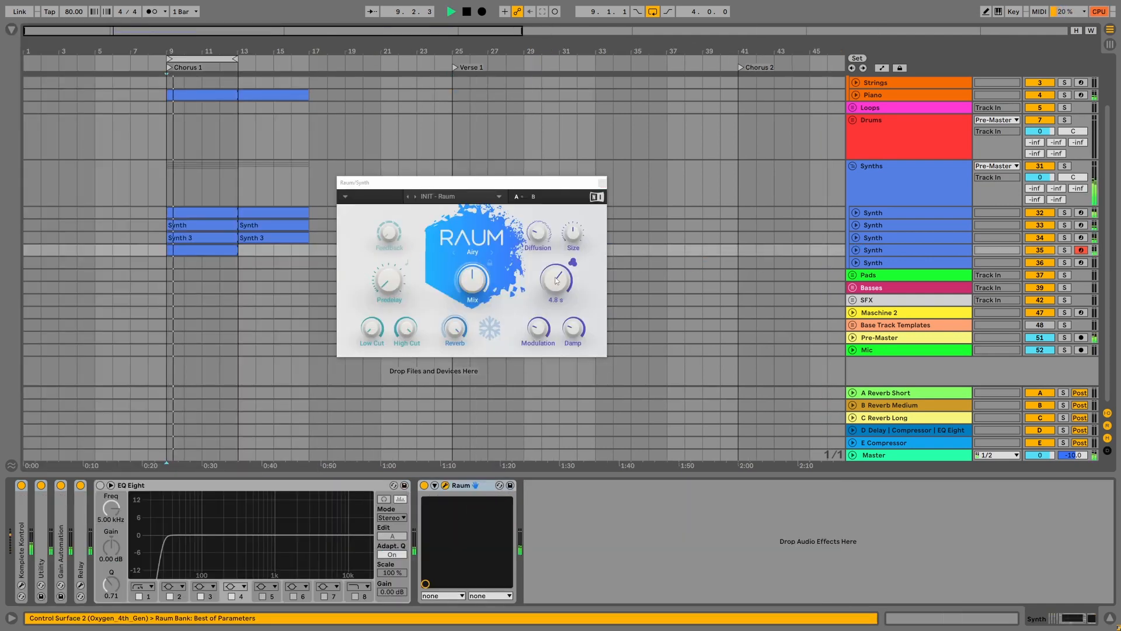
pyautogui.moveTo(556, 280); pyautogui.dragTo(556, 234)
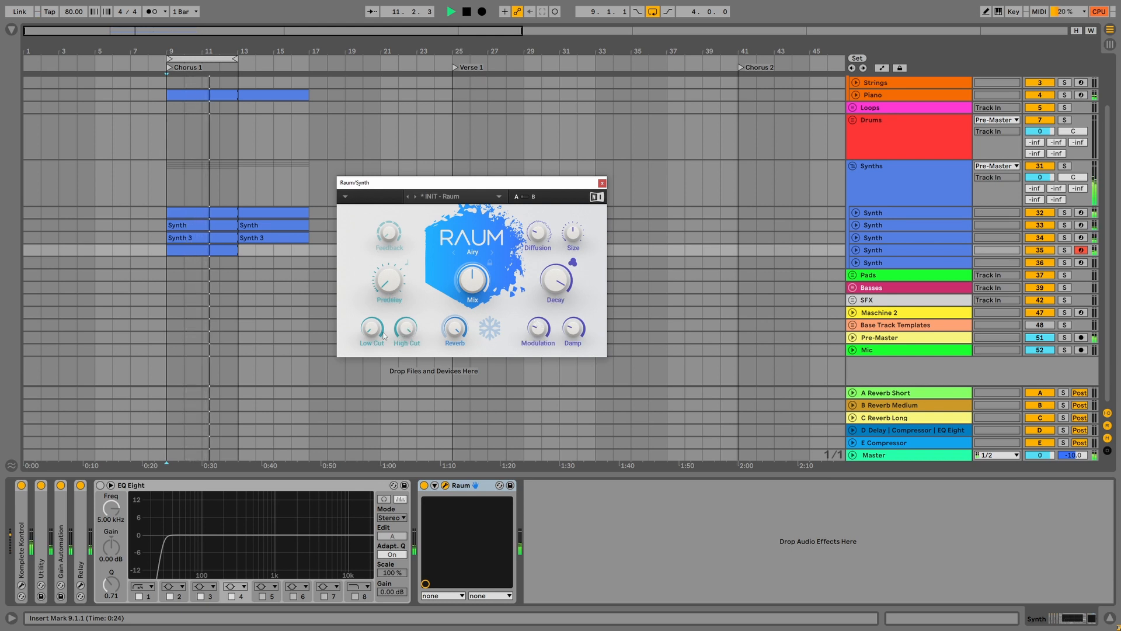
pyautogui.moveTo(372, 329); pyautogui.dragTo(407, 345)
# - Unfold Synth tracks 33 and 34 and pan track 33 to 25L
pyautogui.click(883, 227)
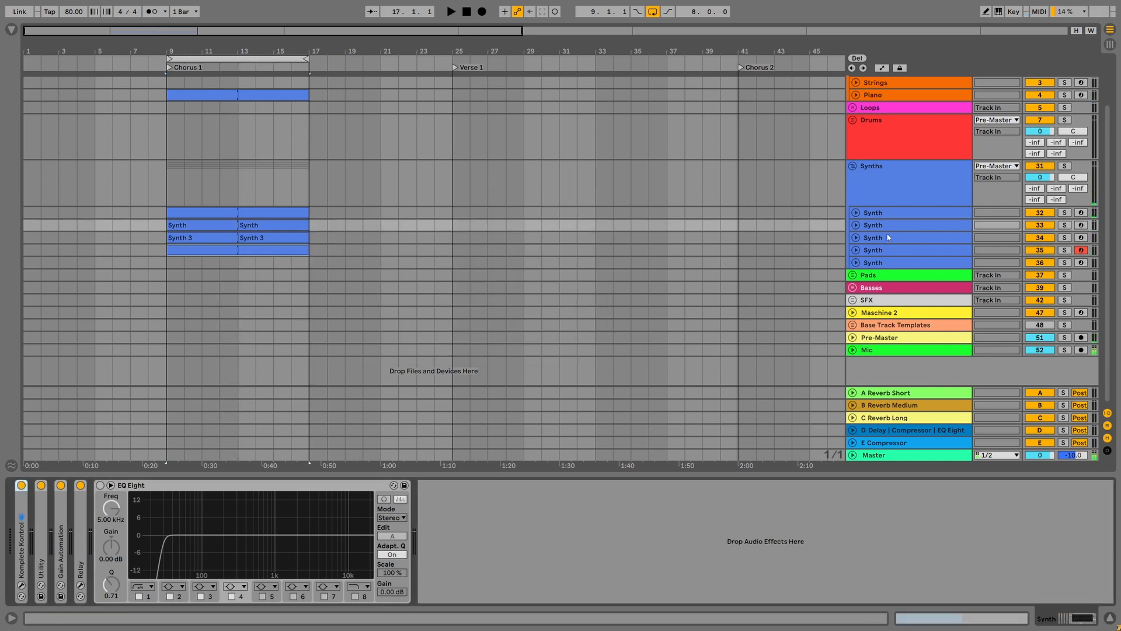
pyautogui.click(856, 226)
pyautogui.click(856, 282)
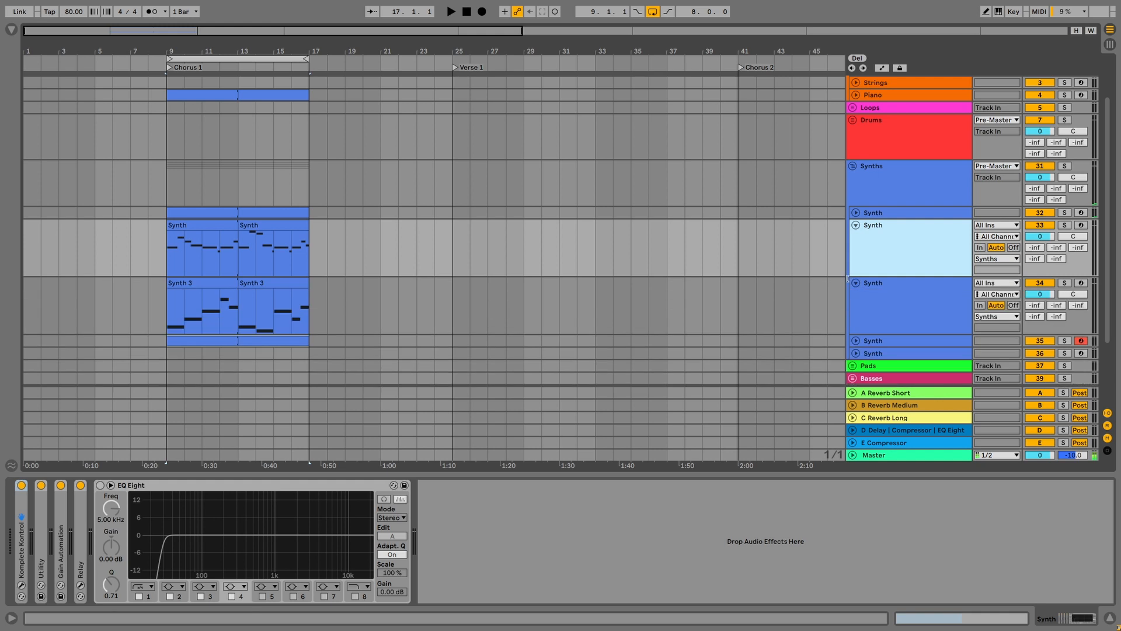
pyautogui.click(1076, 238)
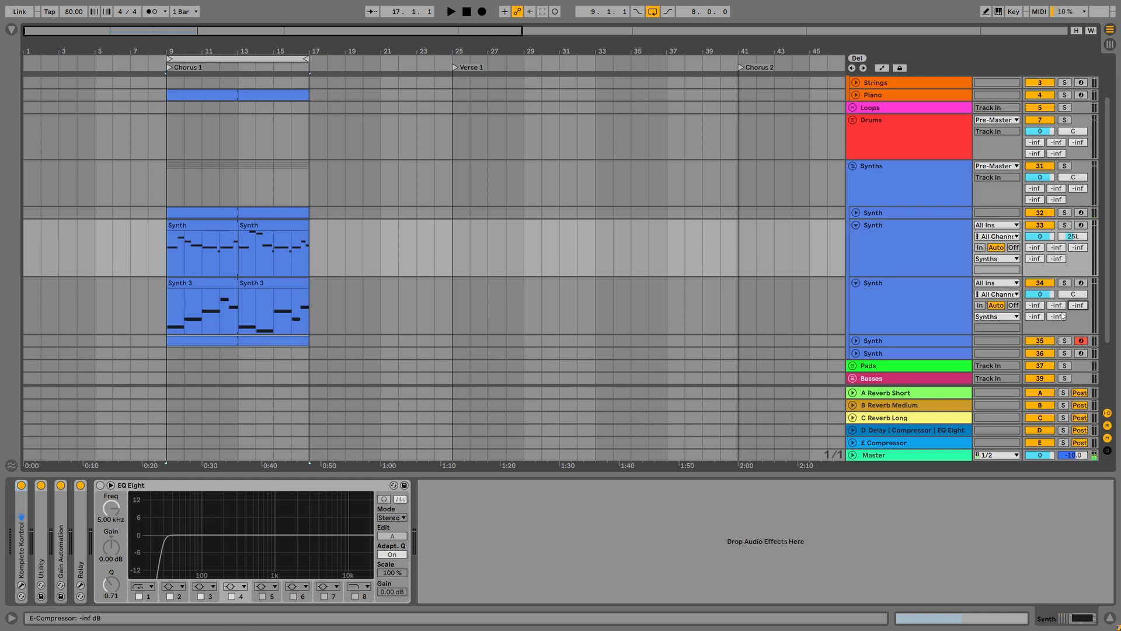
pyautogui.press('Return')
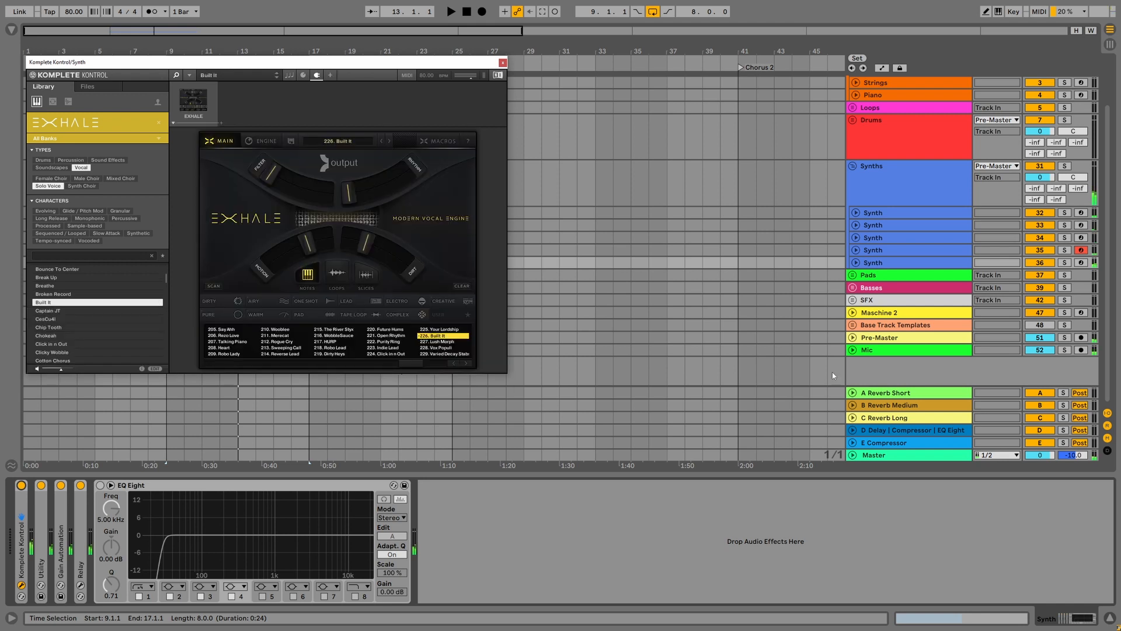
# - Record a G3, B3, A3, E3, F3 line on Synth track 36 over bars 9 to 13 and open the clip
pyautogui.click(482, 12)
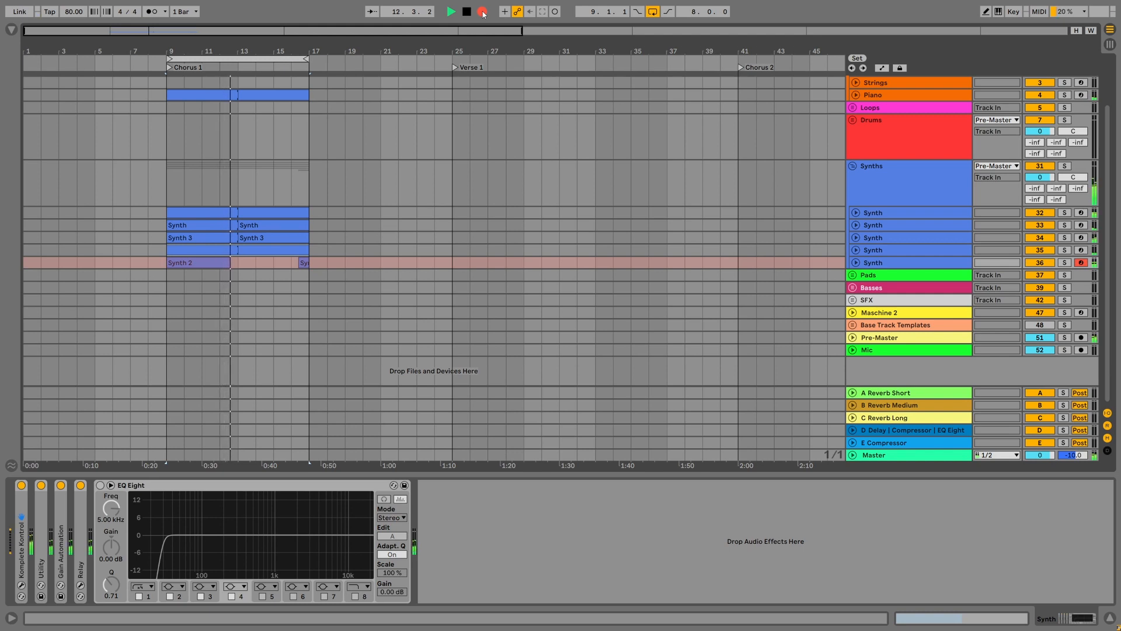
pyautogui.press('space')
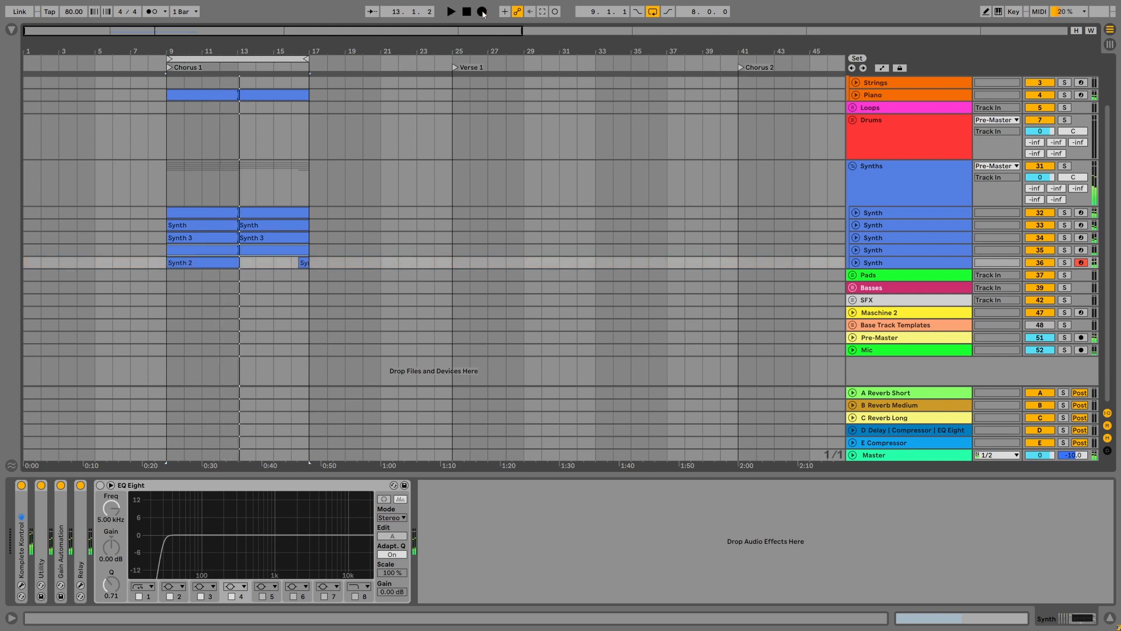
pyautogui.doubleClick(212, 262)
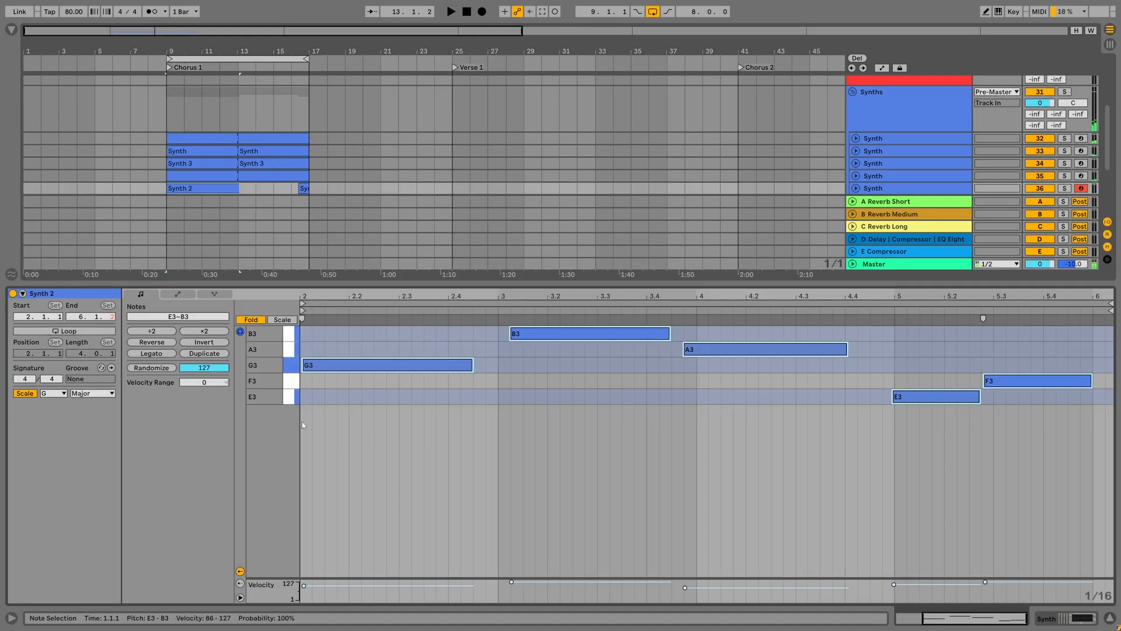
# - Move the G3, B3, A3 and E3 notes of the Synth track 36 line onto the starts of their bars
pyautogui.click(341, 369)
pyautogui.press('space')
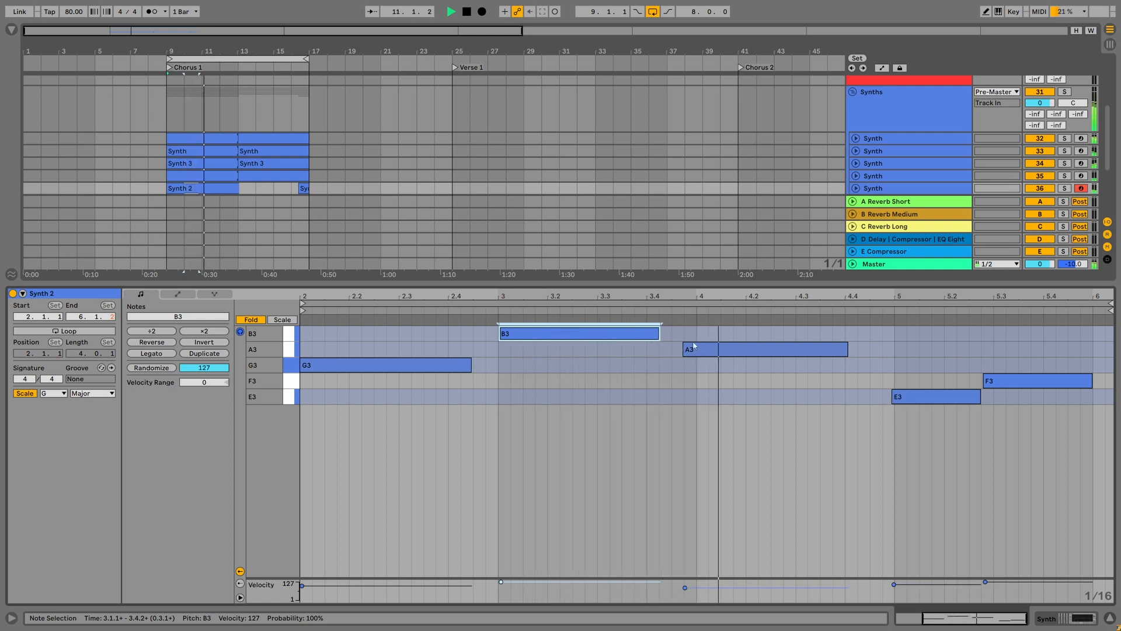
pyautogui.press('space')
pyautogui.moveTo(732, 350); pyautogui.dragTo(747, 350)
pyautogui.click(929, 397)
pyautogui.press('space')
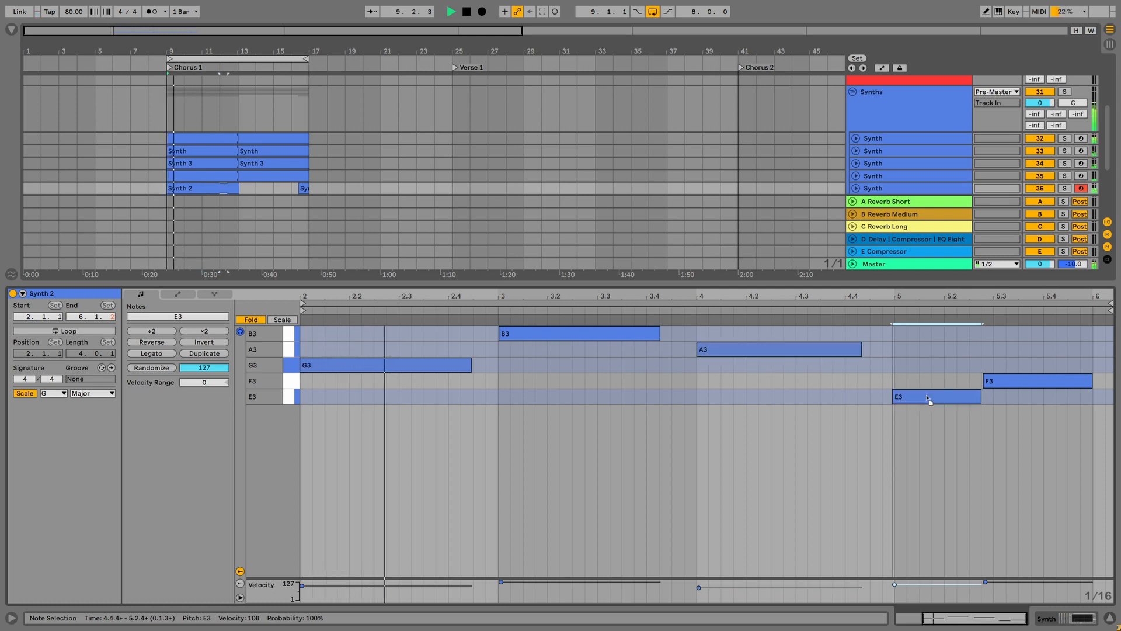
pyautogui.moveTo(927, 398); pyautogui.dragTo(929, 398)
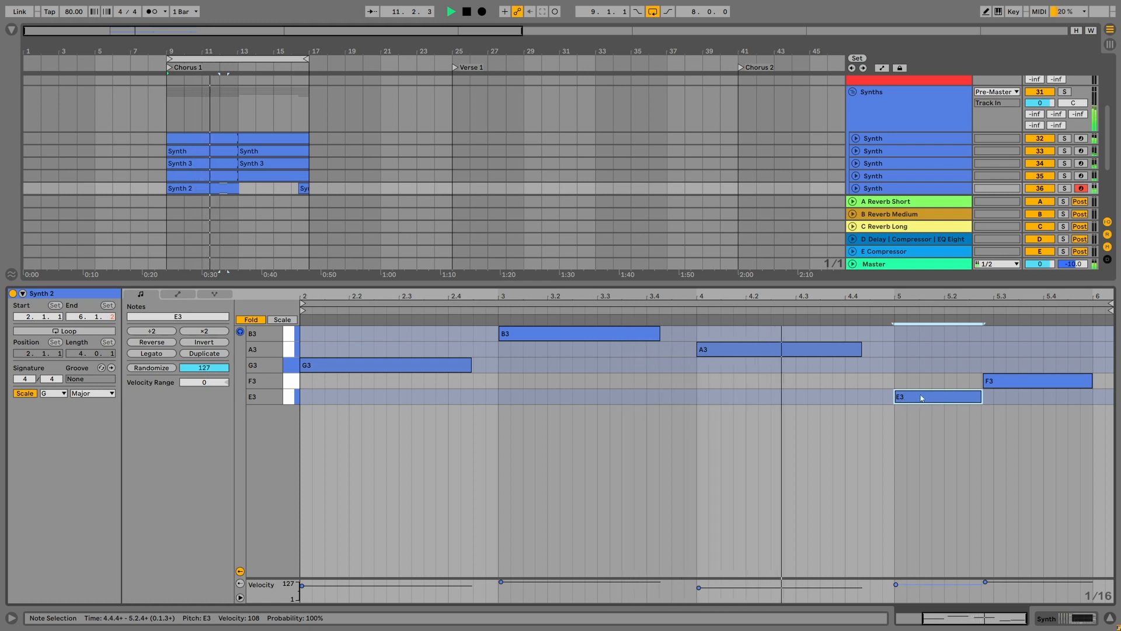
# - Change the last two notes of the Synth track 36 line to G3 and E3
pyautogui.moveTo(917, 394); pyautogui.dragTo(922, 367)
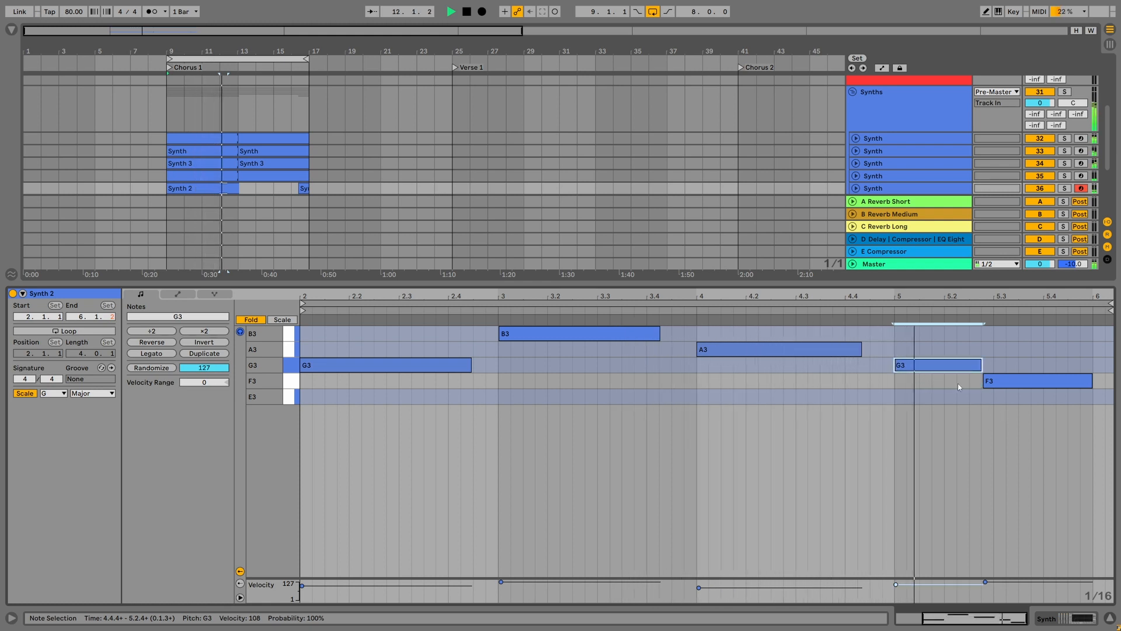
pyautogui.moveTo(1000, 382); pyautogui.dragTo(1003, 395)
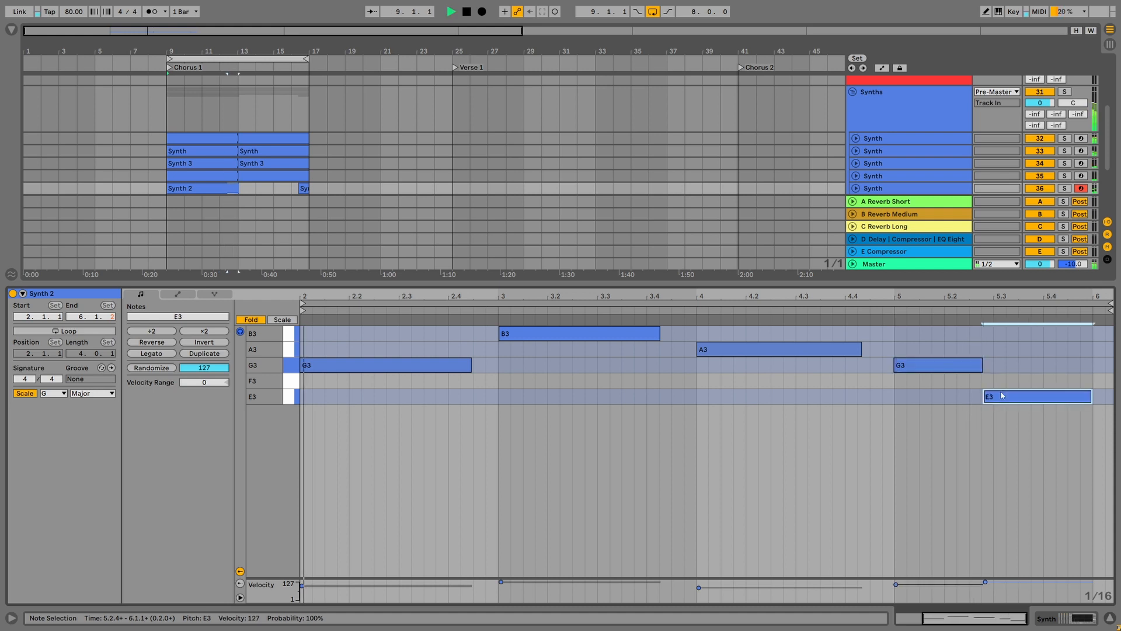
pyautogui.click(884, 320)
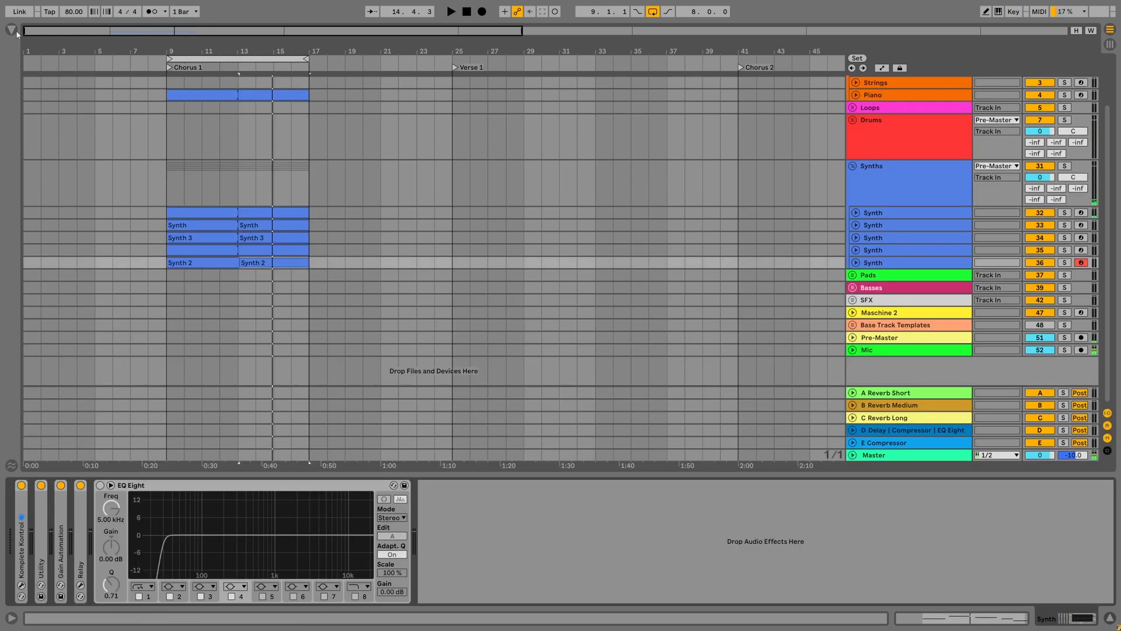
# - Load the Native Instruments Raum reverb onto Synth track 36 and adjust its Low Cut
pyautogui.hotkey('ctrl', 'alt', 'b')
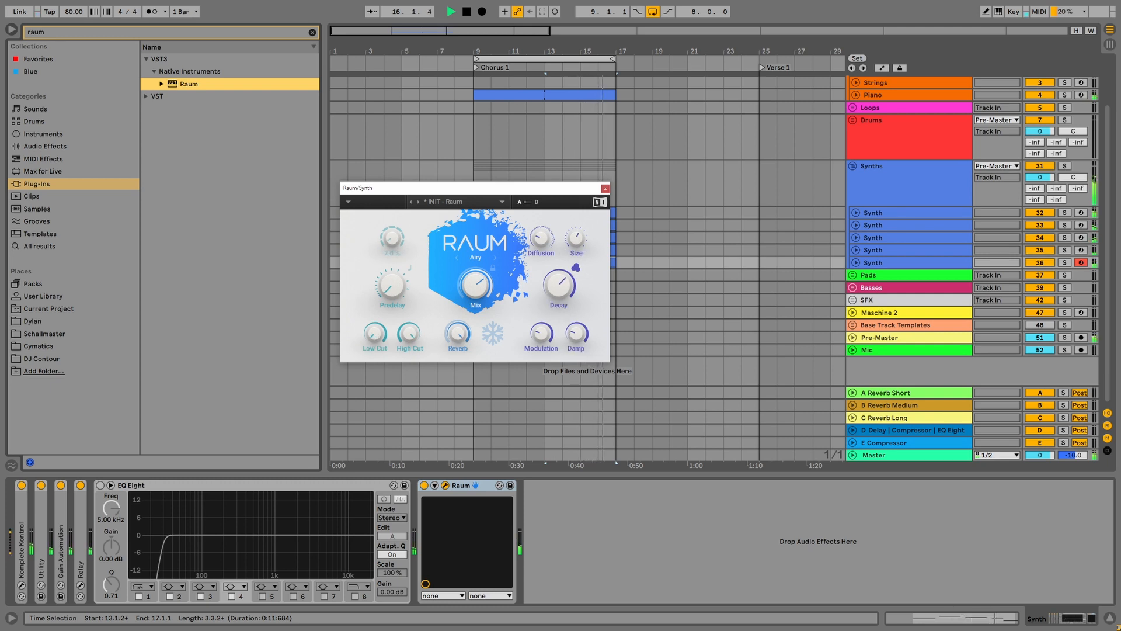
pyautogui.moveTo(382, 338); pyautogui.dragTo(381, 334)
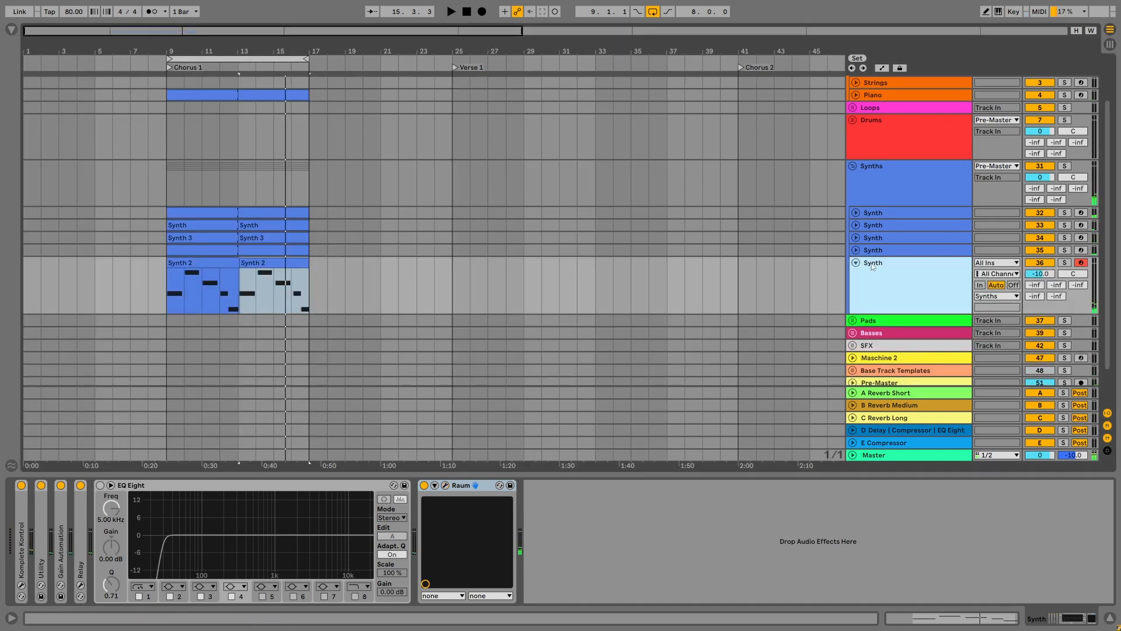
# - Duplicate Synth track 36 and transpose all notes of the copy's bars 9 to 13 clip up one octave
pyautogui.hotkey('ctrl', 'd')
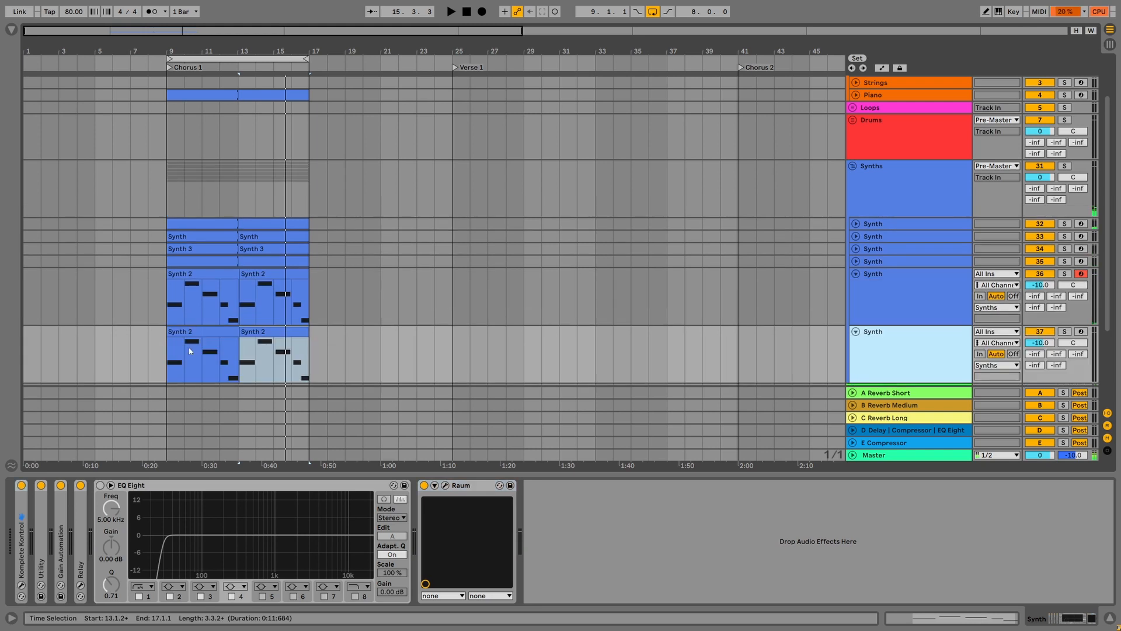
pyautogui.click(188, 347)
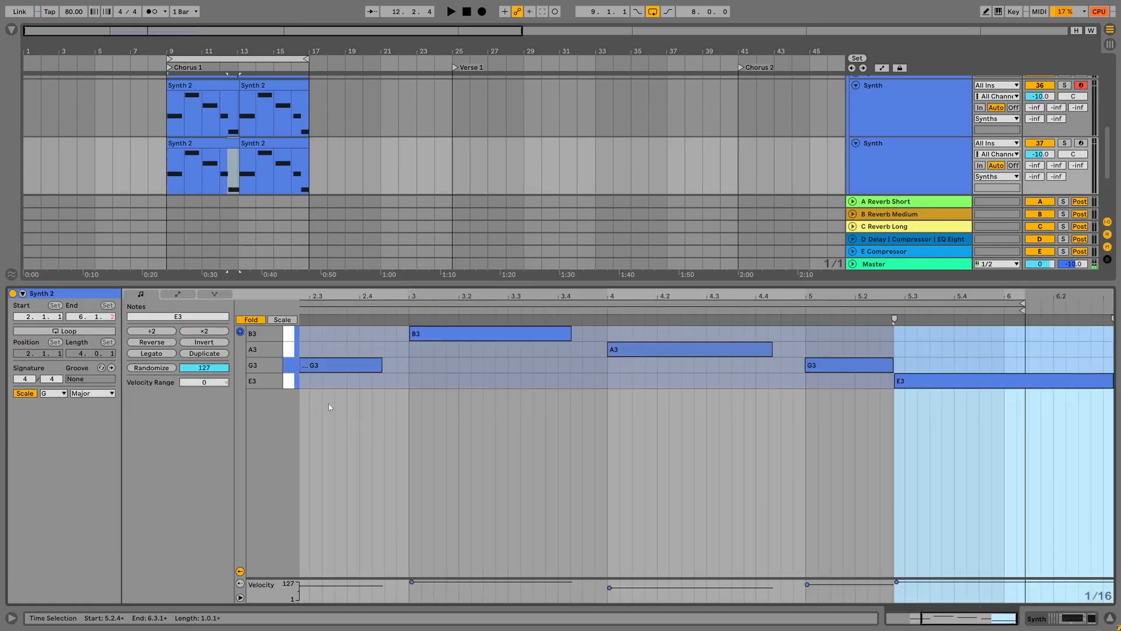
pyautogui.moveTo(330, 407); pyautogui.dragTo(1034, 310)
pyautogui.hotkey('shift', 'Up')
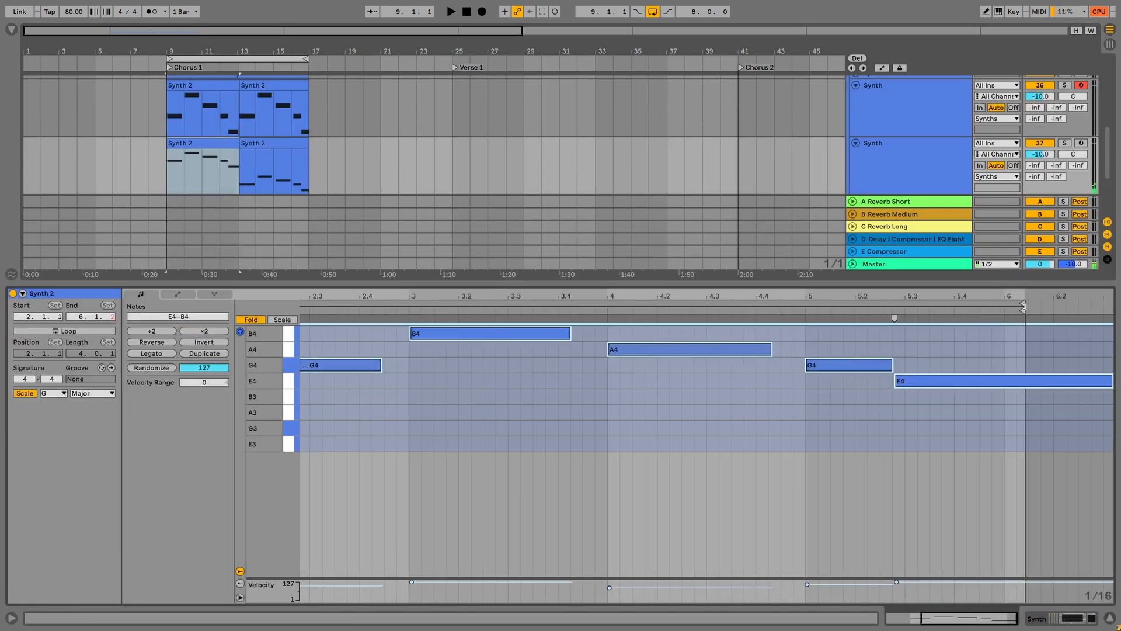
pyautogui.press('space')
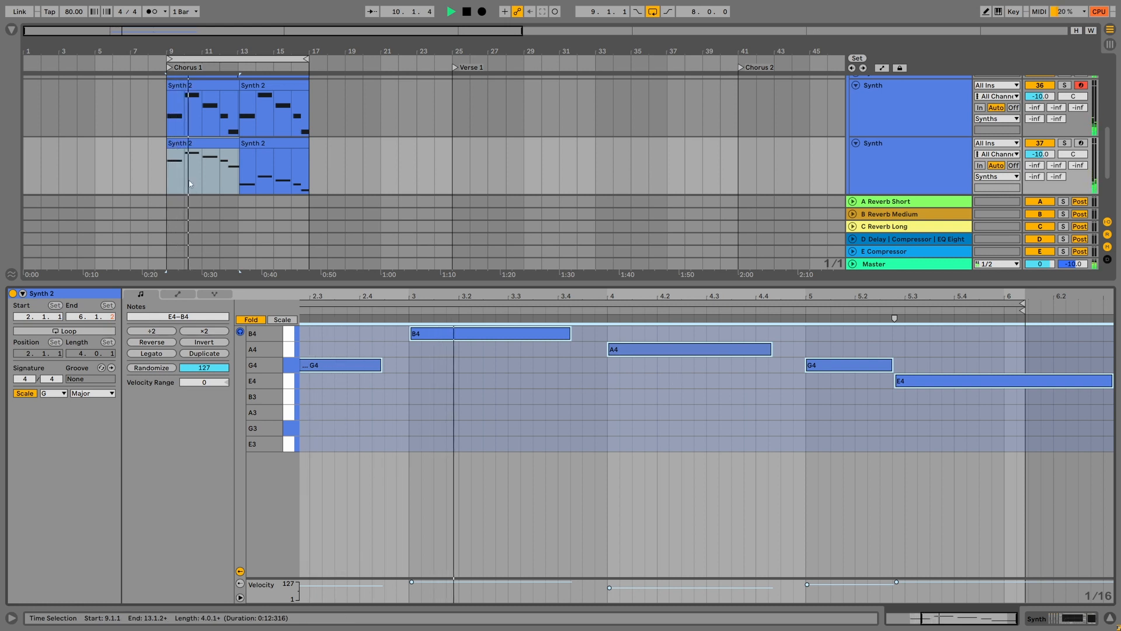
# - Trim the first clips on Synth tracks 36 and 37 to end at bar 13 and duplicate them over bars 13 to 17
pyautogui.moveTo(237, 143); pyautogui.dragTo(236, 143)
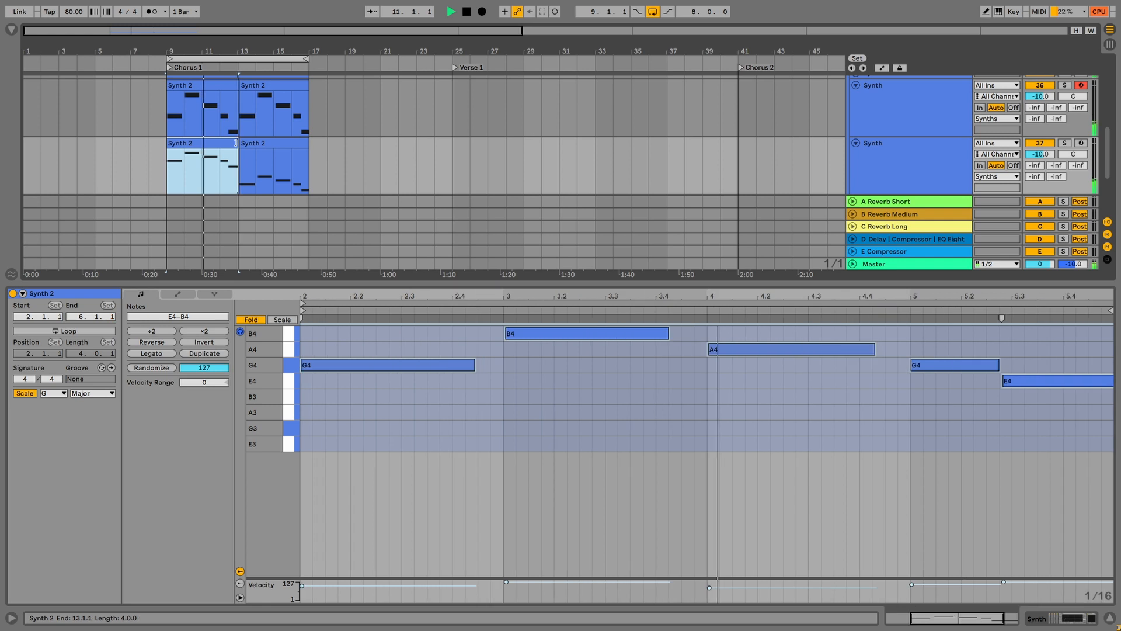
pyautogui.click(228, 87)
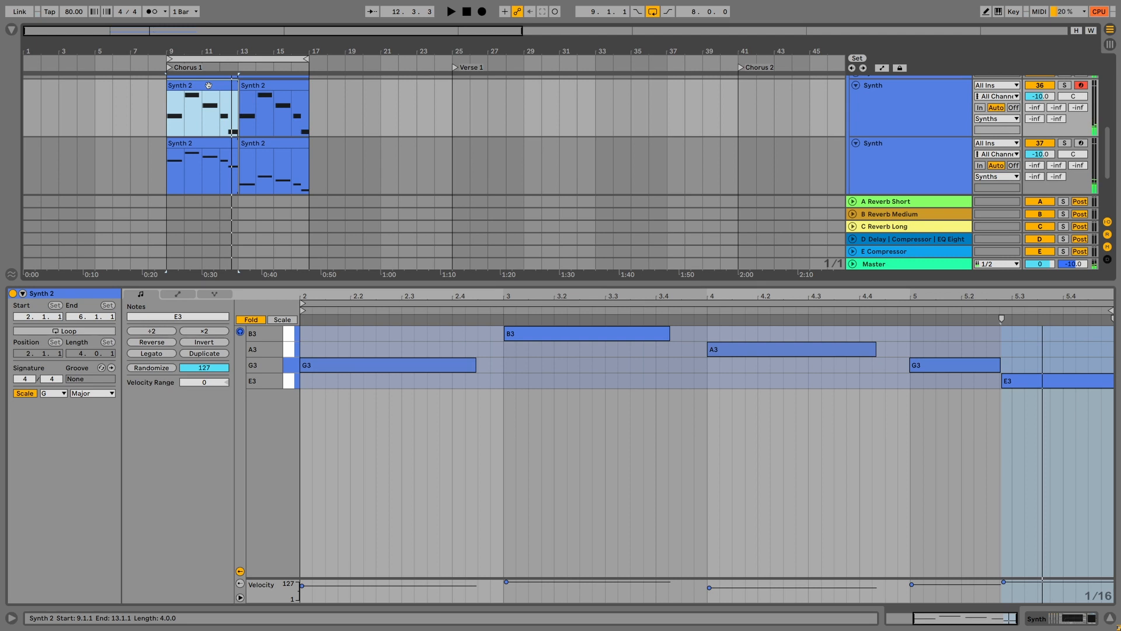
pyautogui.hotkey('ctrl', 'd')
pyautogui.click(204, 144)
pyautogui.hotkey('ctrl', 'd')
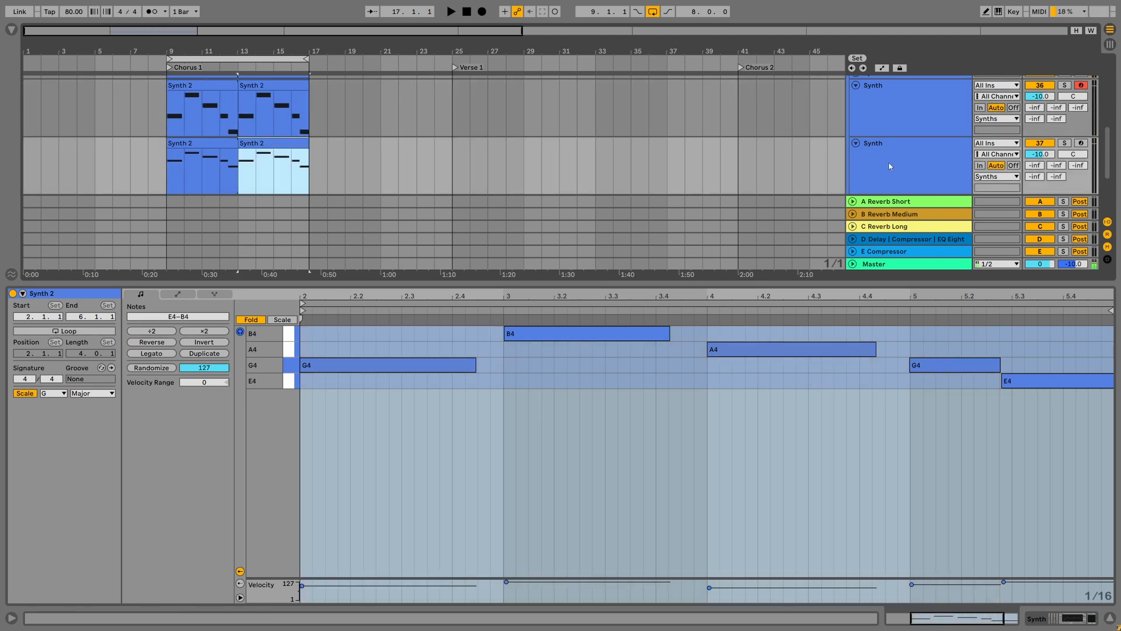
# - Set Synth track 37's volume to -15 dB, then hide the clip view and fold Synth tracks 36 and 37
pyautogui.click(1046, 154)
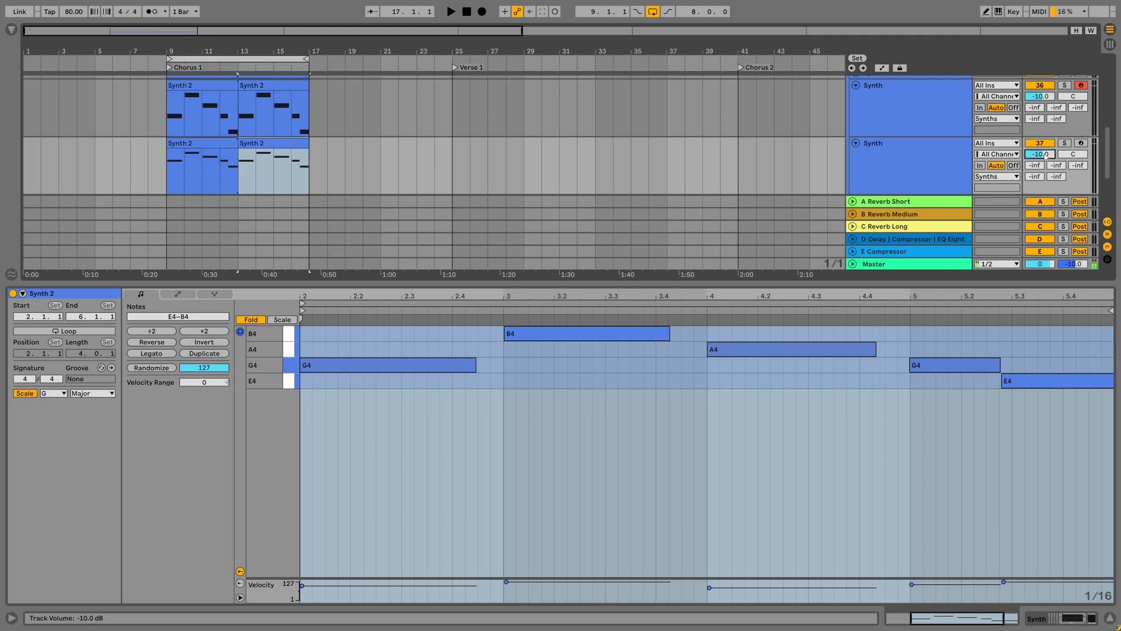
pyautogui.press('space')
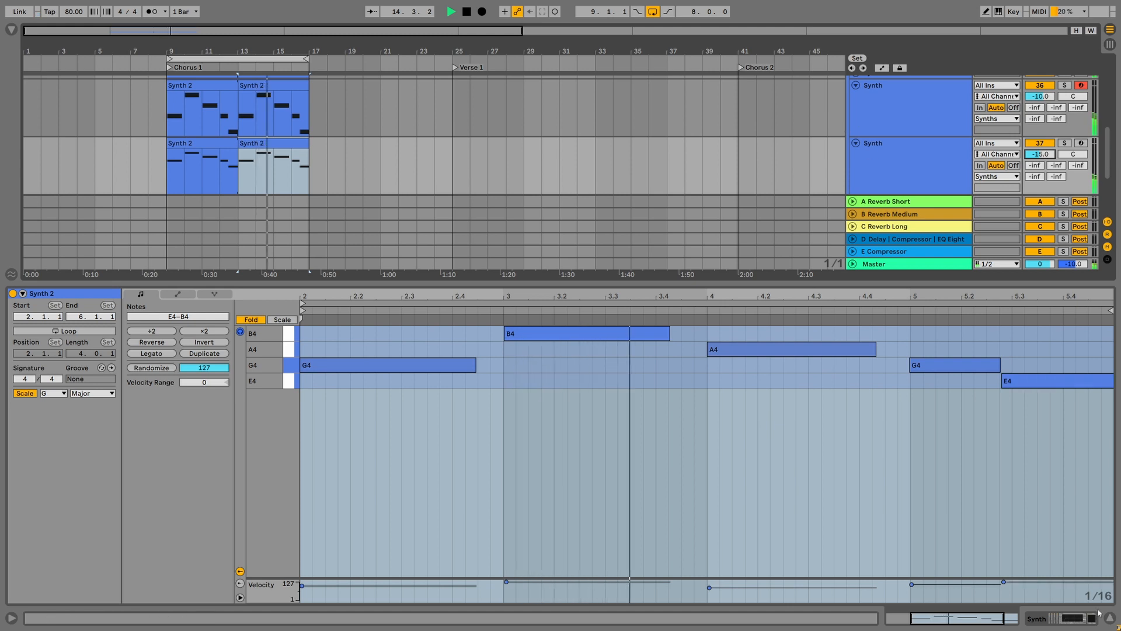
pyautogui.click(1081, 617)
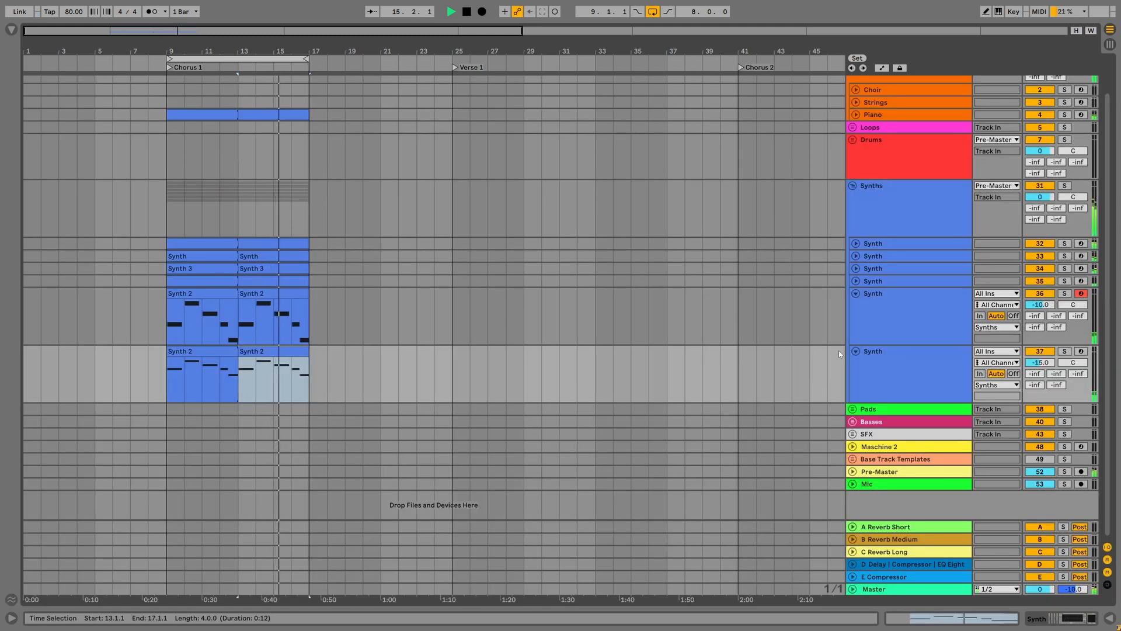
pyautogui.click(856, 351)
pyautogui.click(856, 331)
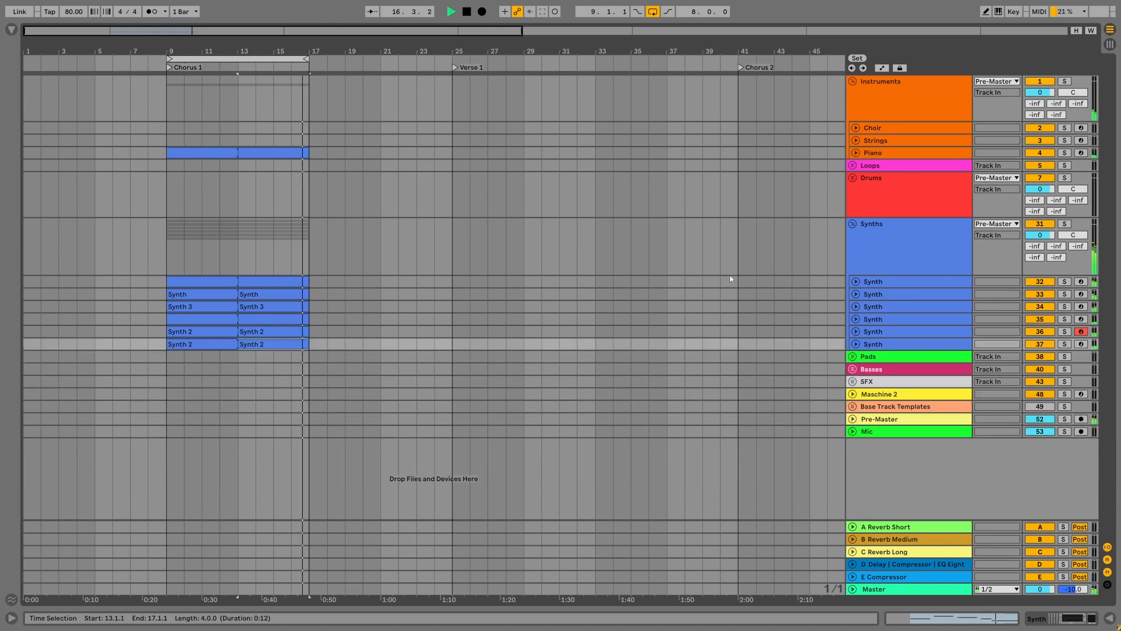
pyautogui.press('space')
# - Insert an audio track with Resampling as its input and record the chorus onto it over bars 9 to 17
pyautogui.click(167, 252)
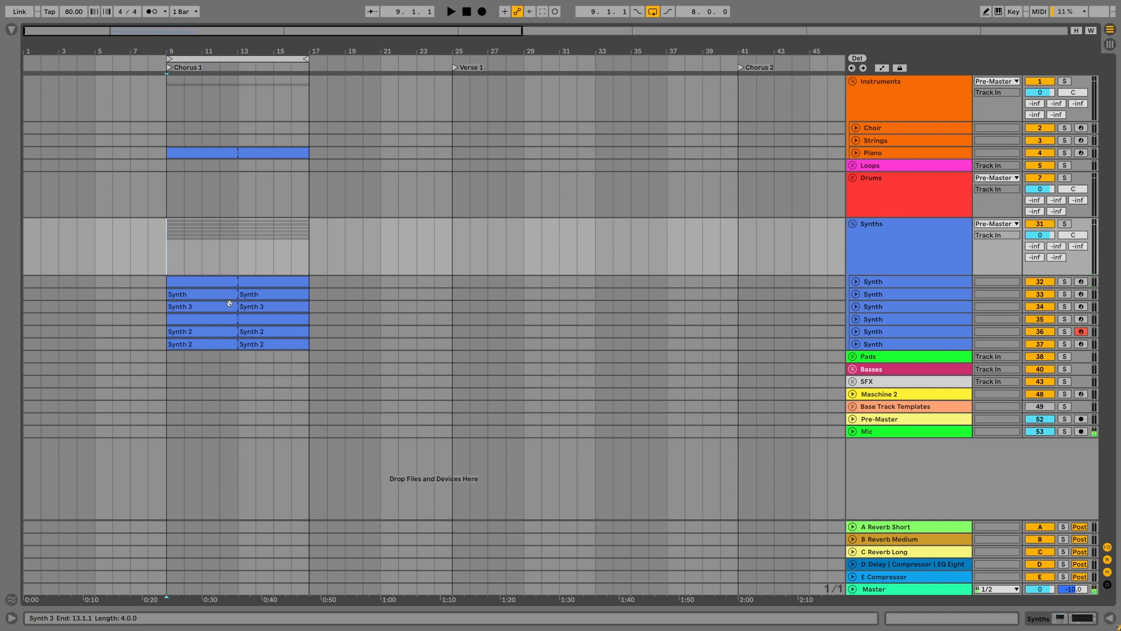
pyautogui.rightClick(882, 460)
pyautogui.click(902, 464)
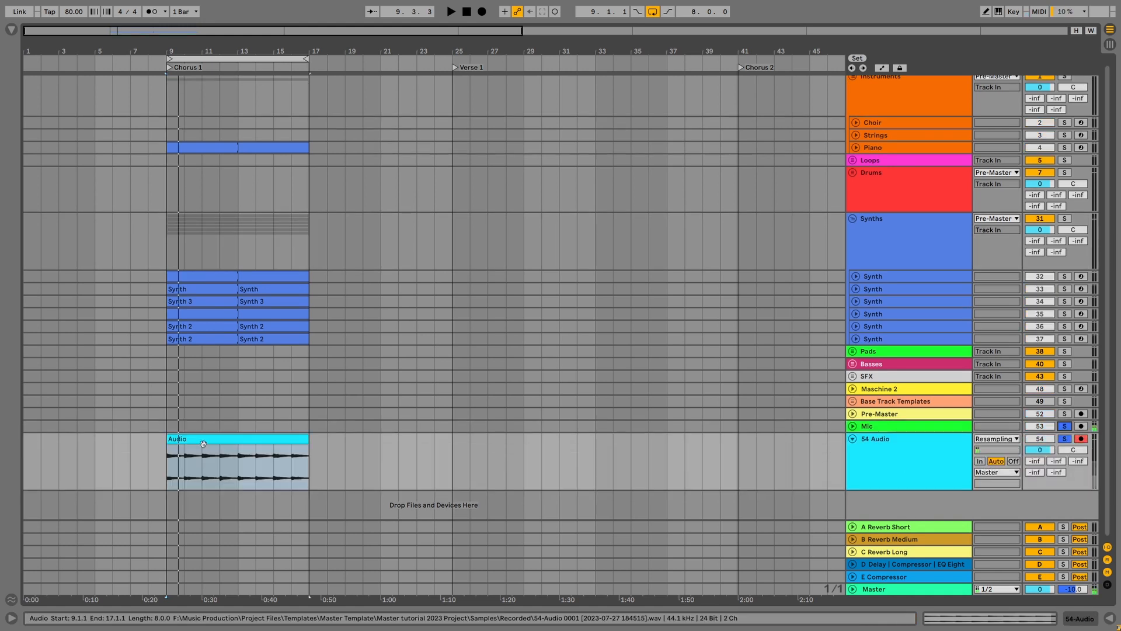
pyautogui.click(202, 439)
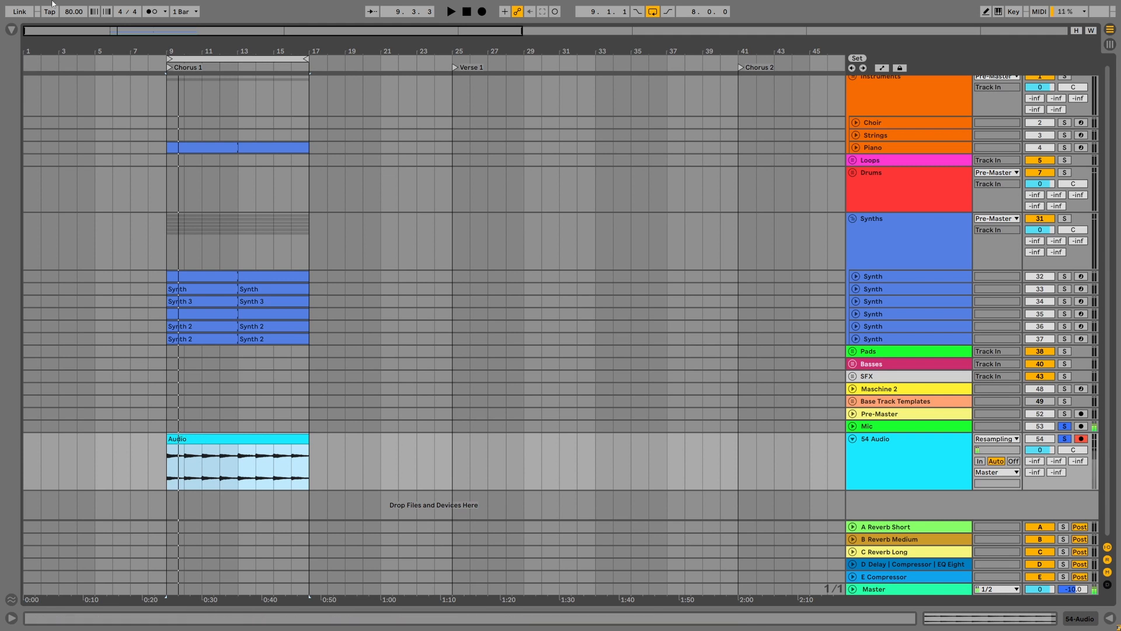
# - Load the Lo-Fi Anything rack onto the resampled audio track and set Filter to 1.06 kHz, Crackle 0.02, Wobble 12.6% and Crunch 4%
pyautogui.click(10, 31)
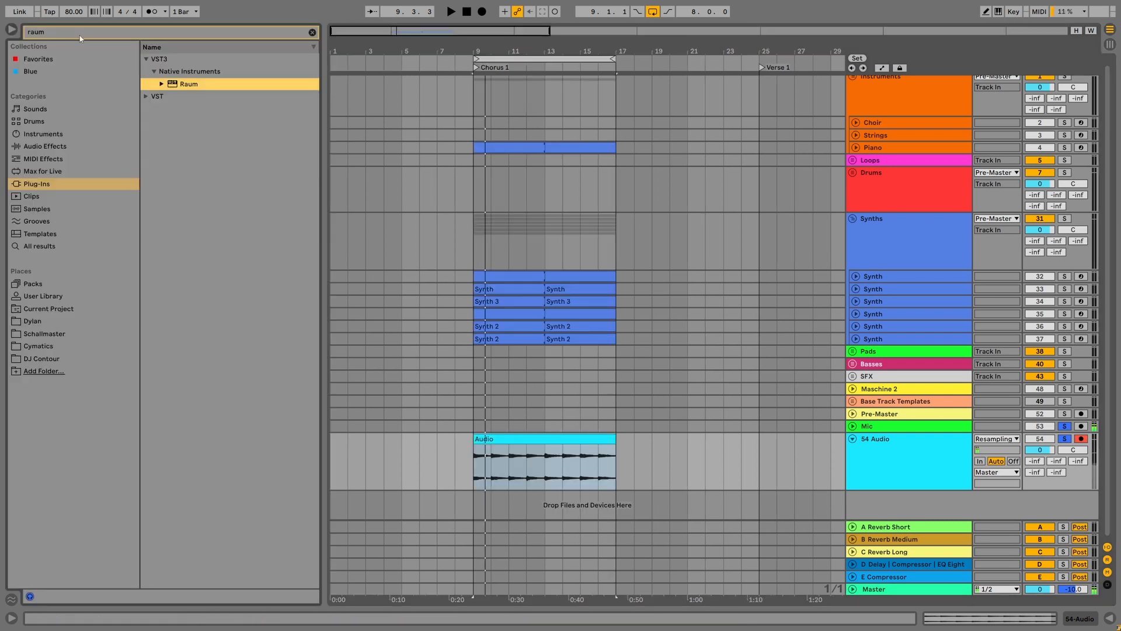
pyautogui.click(312, 33)
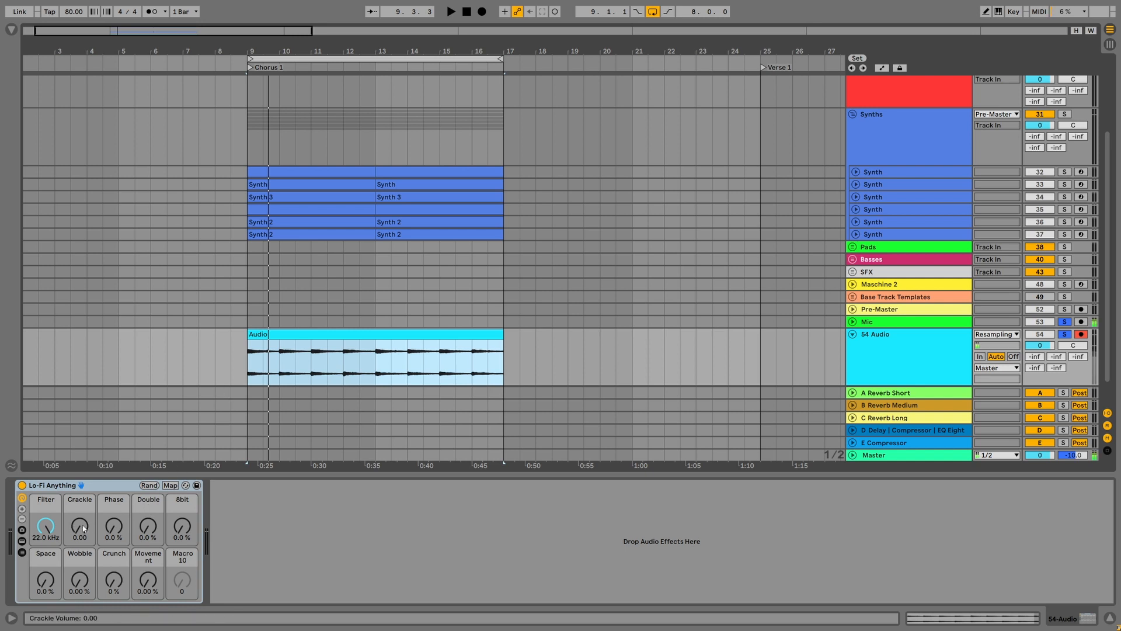
pyautogui.press('space')
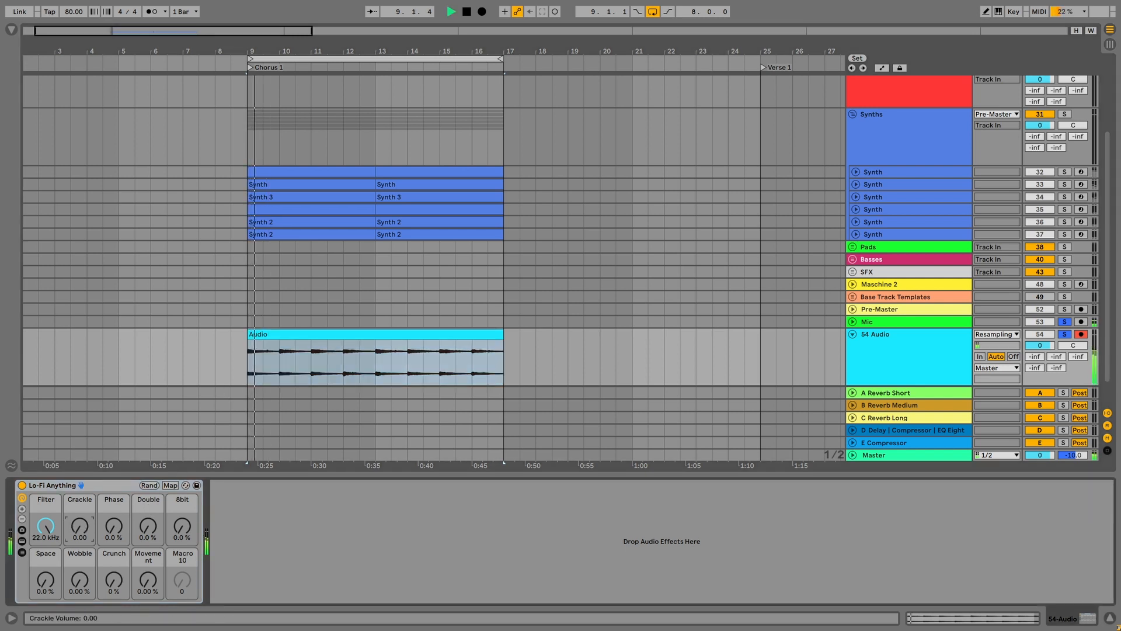
pyautogui.moveTo(82, 528); pyautogui.dragTo(83, 524)
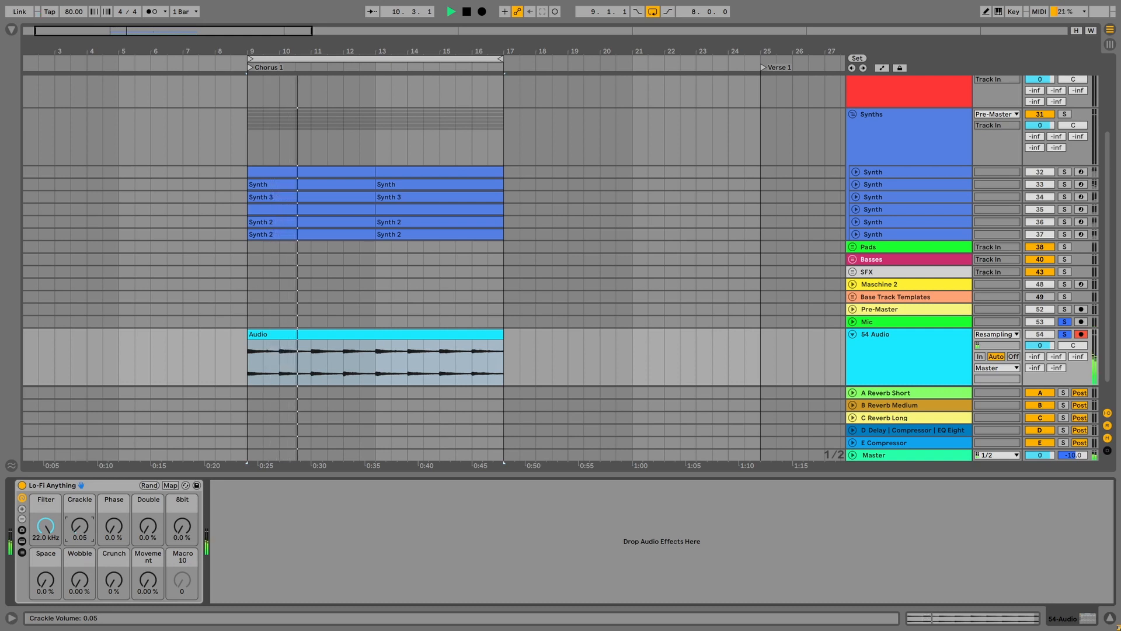
pyautogui.moveTo(79, 582); pyautogui.dragTo(114, 579)
pyautogui.moveTo(42, 526); pyautogui.dragTo(42, 551)
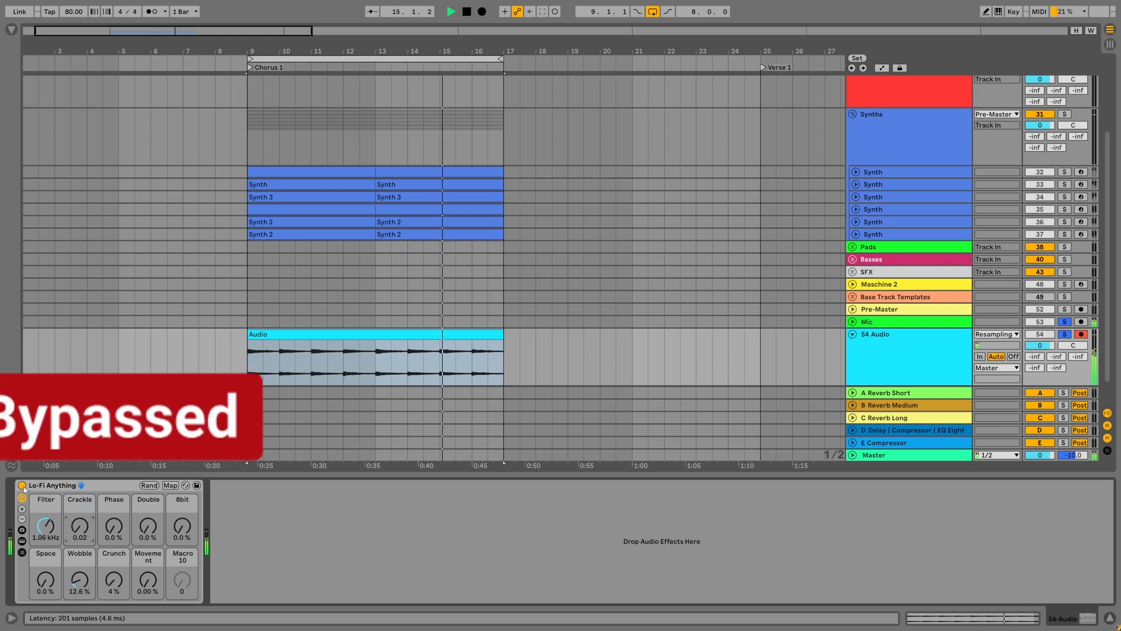
# - Compare the resampled chorus with Lo-Fi Anything bypassed and active
pyautogui.click(23, 487)
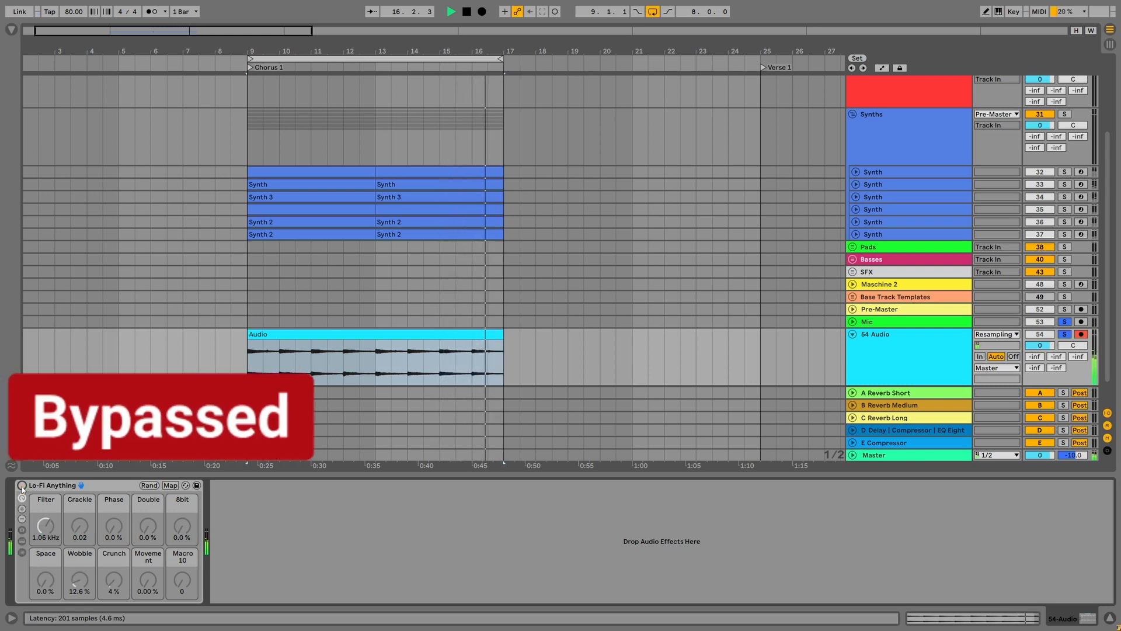
pyautogui.click(22, 485)
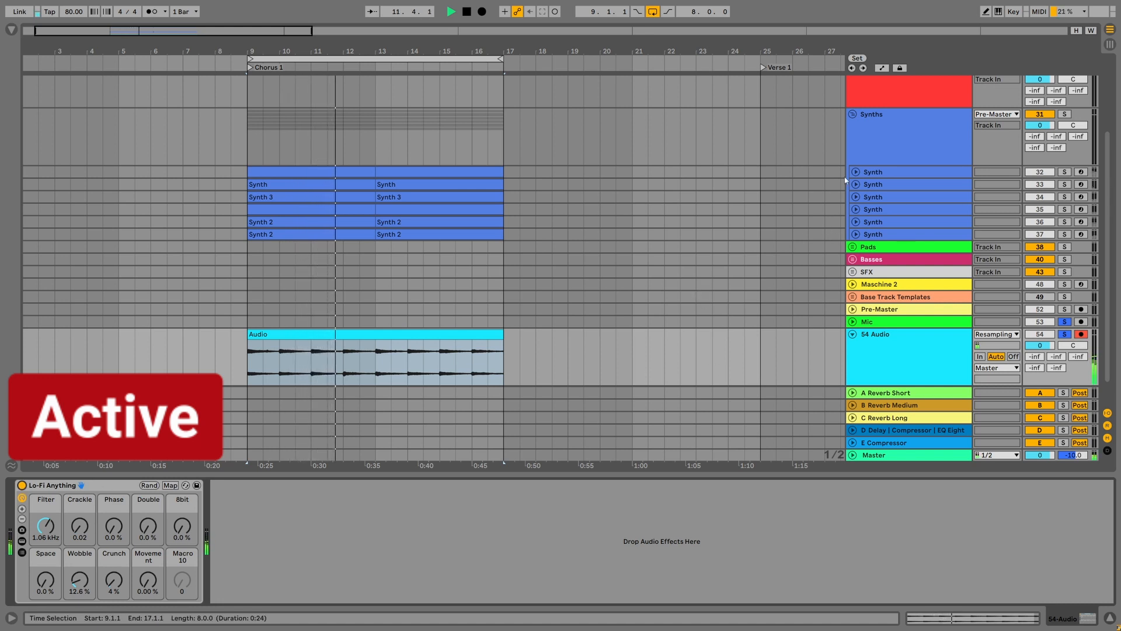
# - Fold the Synths group and rename the resampled audio track Melody
pyautogui.click(853, 115)
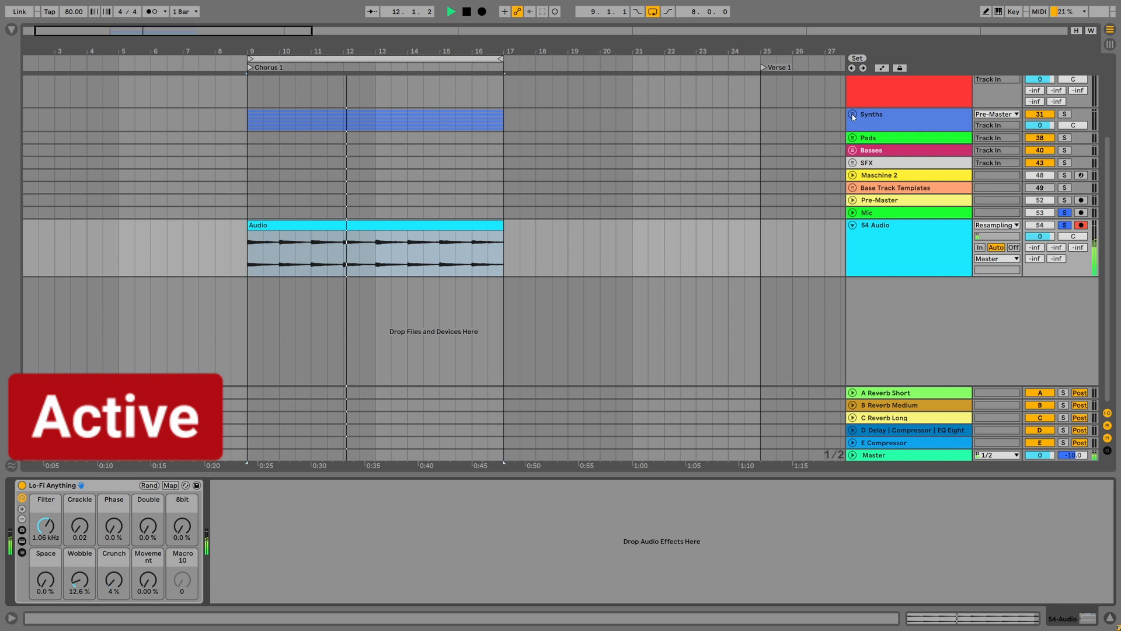
pyautogui.click(885, 226)
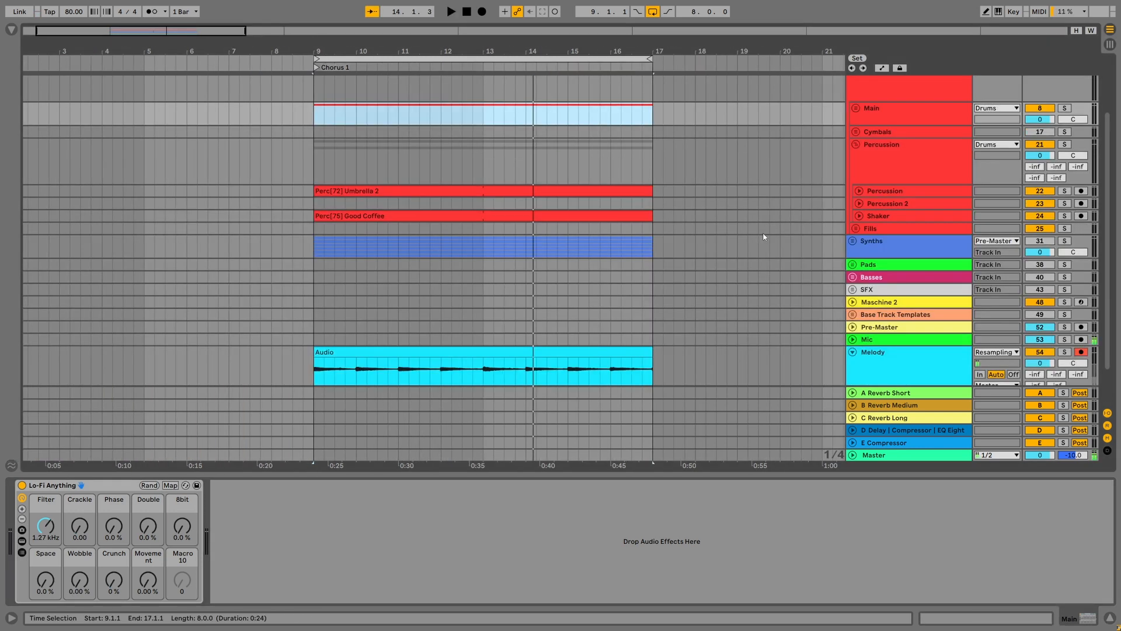
# - Play the chorus from bar 9 to hear the drums and percussion with the melody
pyautogui.click(317, 98)
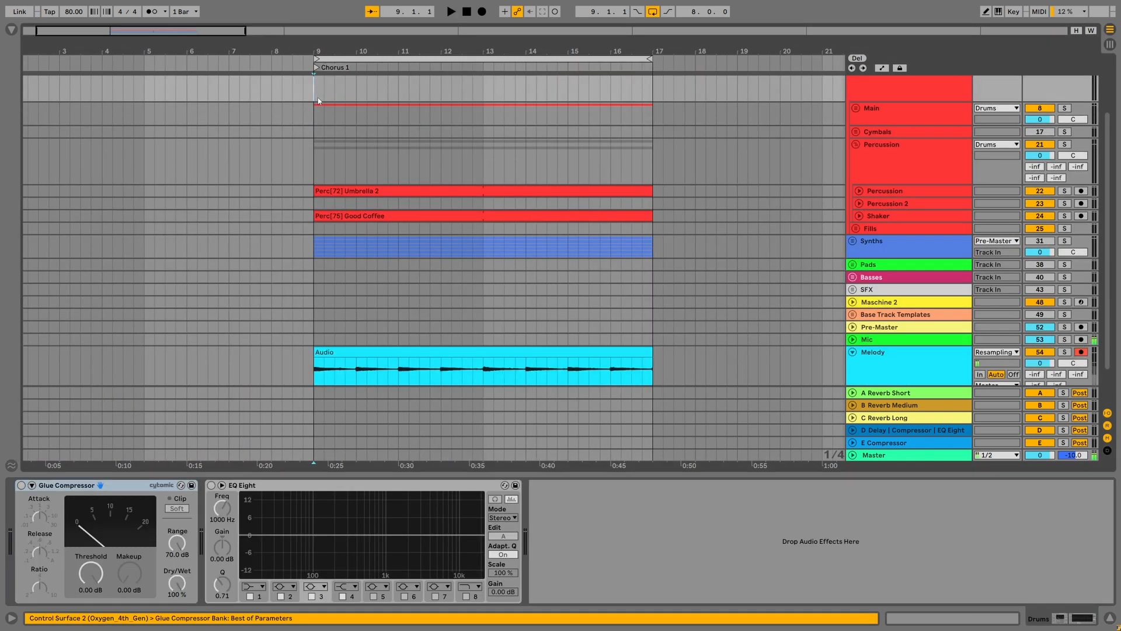
pyautogui.press('space')
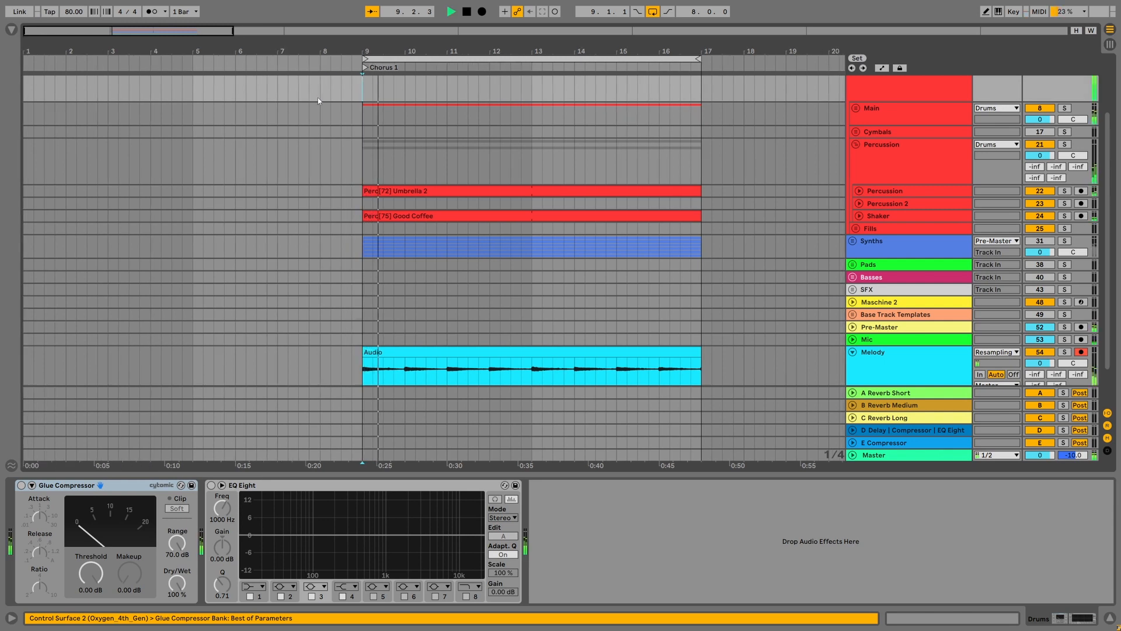